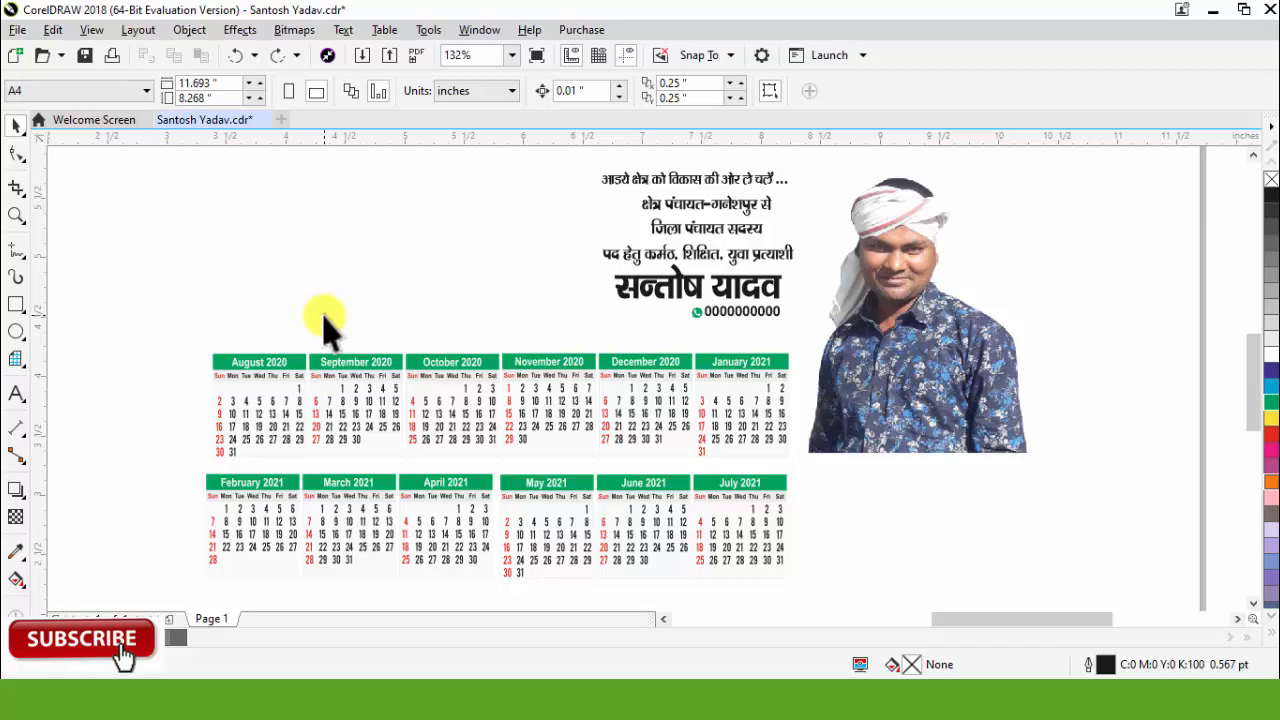
{"action": "scroll", "coordinate": [234, 333], "scroll_direction": "down", "scroll_amount": 2}
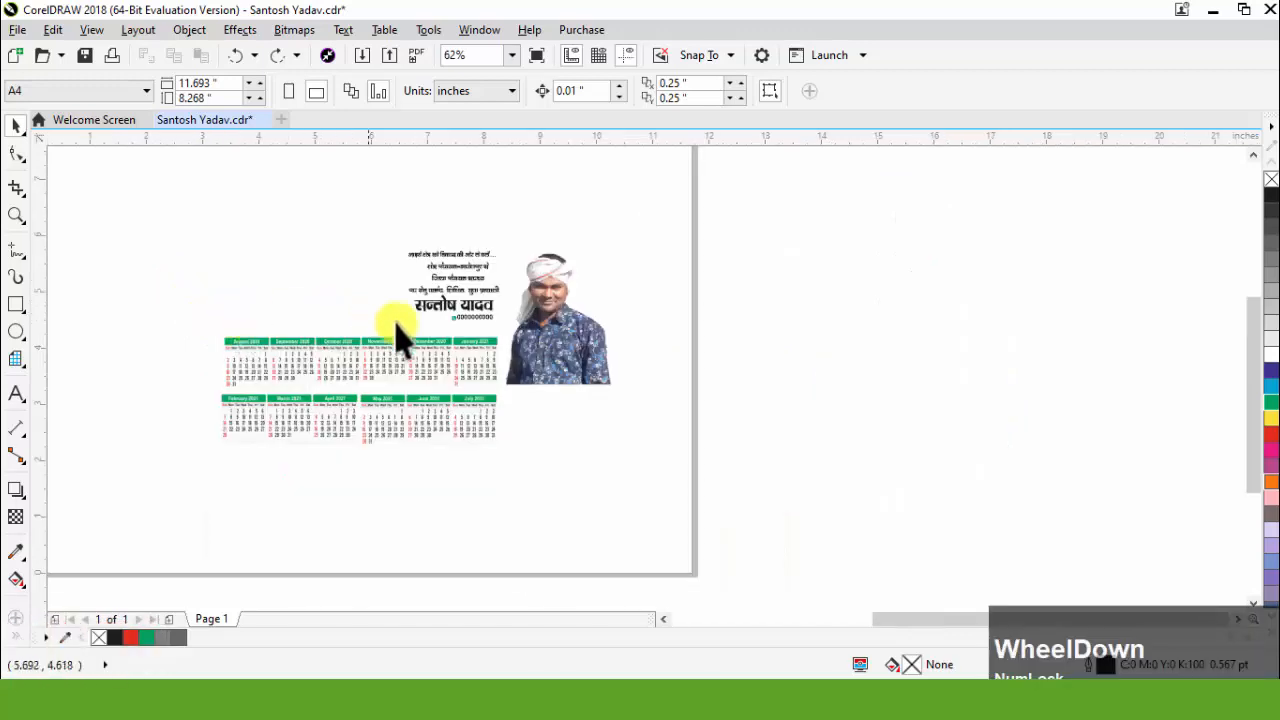
{"action": "scroll", "coordinate": [400, 335], "scroll_direction": "down", "scroll_amount": 2}
{"action": "scroll", "coordinate": [492, 357], "scroll_direction": "up", "scroll_amount": 1}
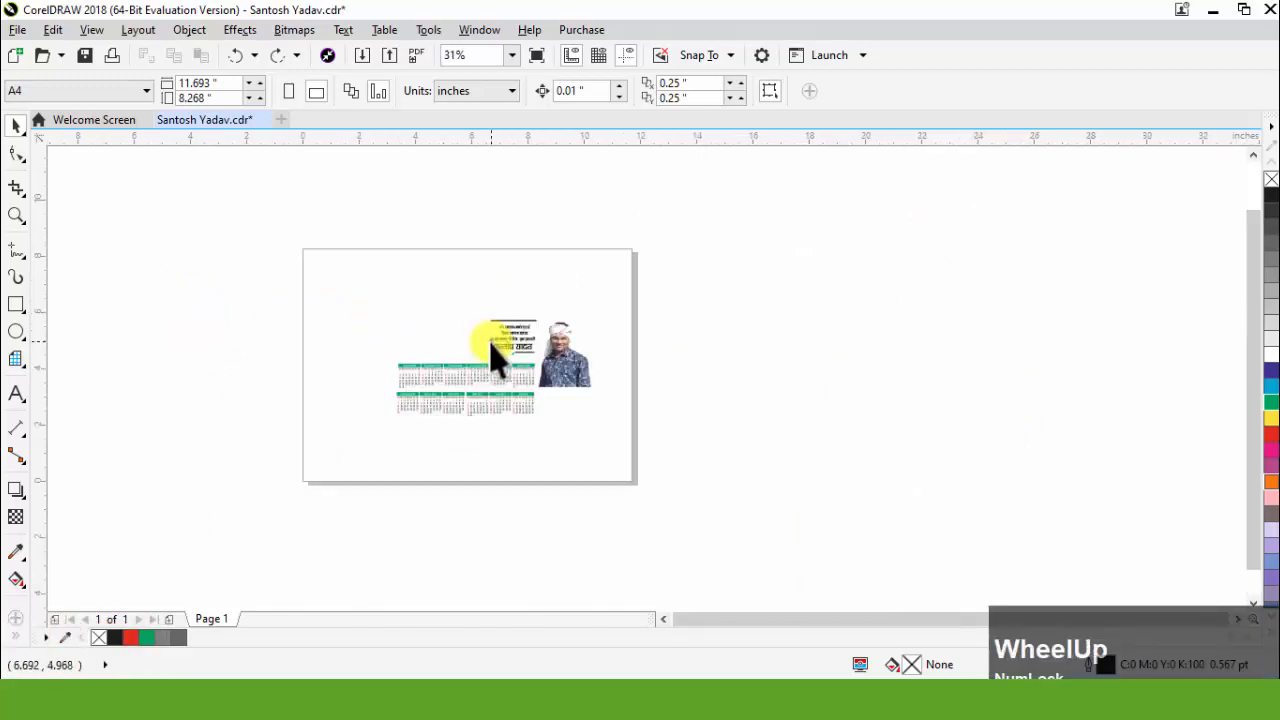
{"action": "scroll", "coordinate": [492, 390], "scroll_direction": "up", "scroll_amount": 1}
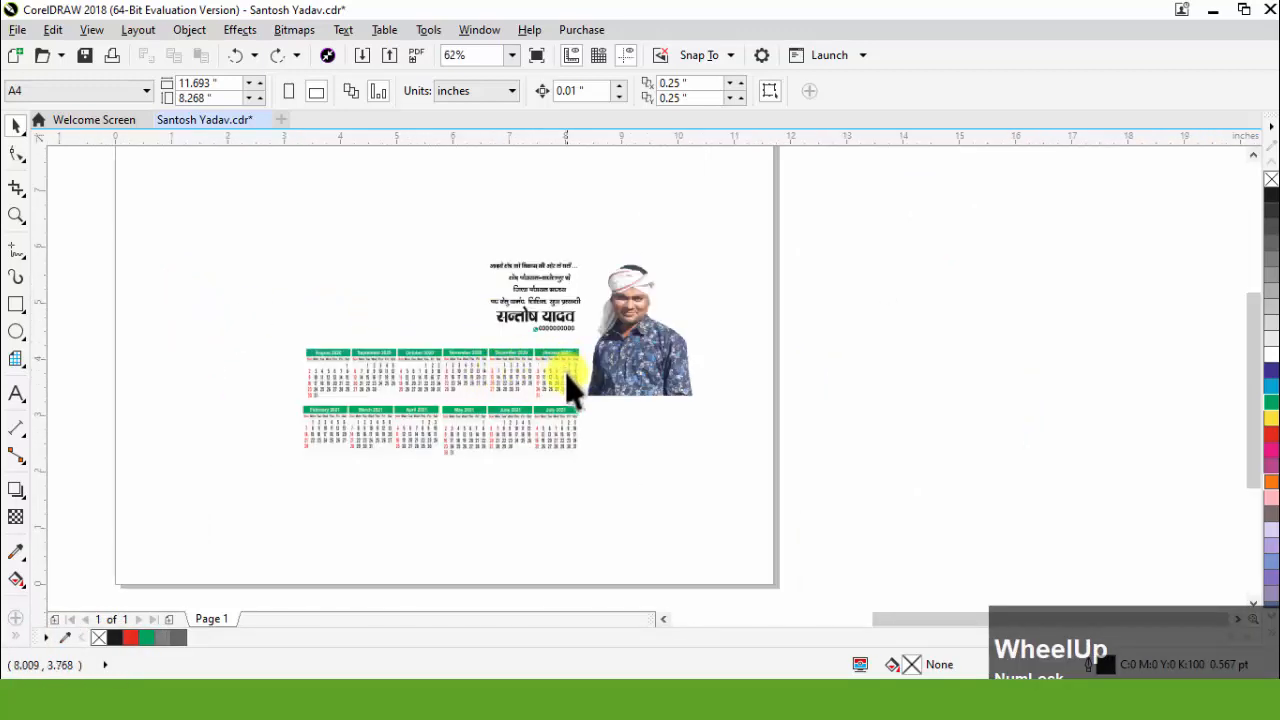
{"action": "scroll", "coordinate": [568, 386], "scroll_direction": "down", "scroll_amount": 2}
{"action": "scroll", "coordinate": [556, 352], "scroll_direction": "up", "scroll_amount": 1}
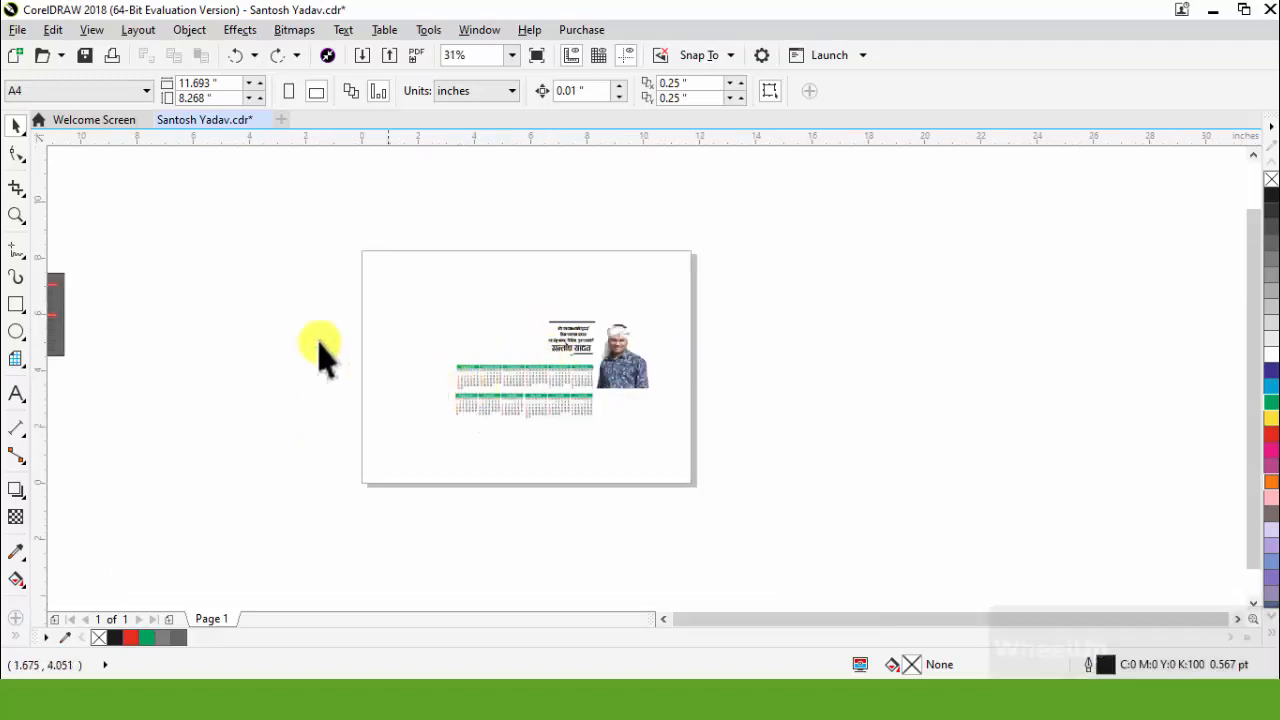
Draw a graph paper grid of 4 columns by 4 rows over the page, about 19.1 by 10.9 inches
{"action": "key", "text": "d"}
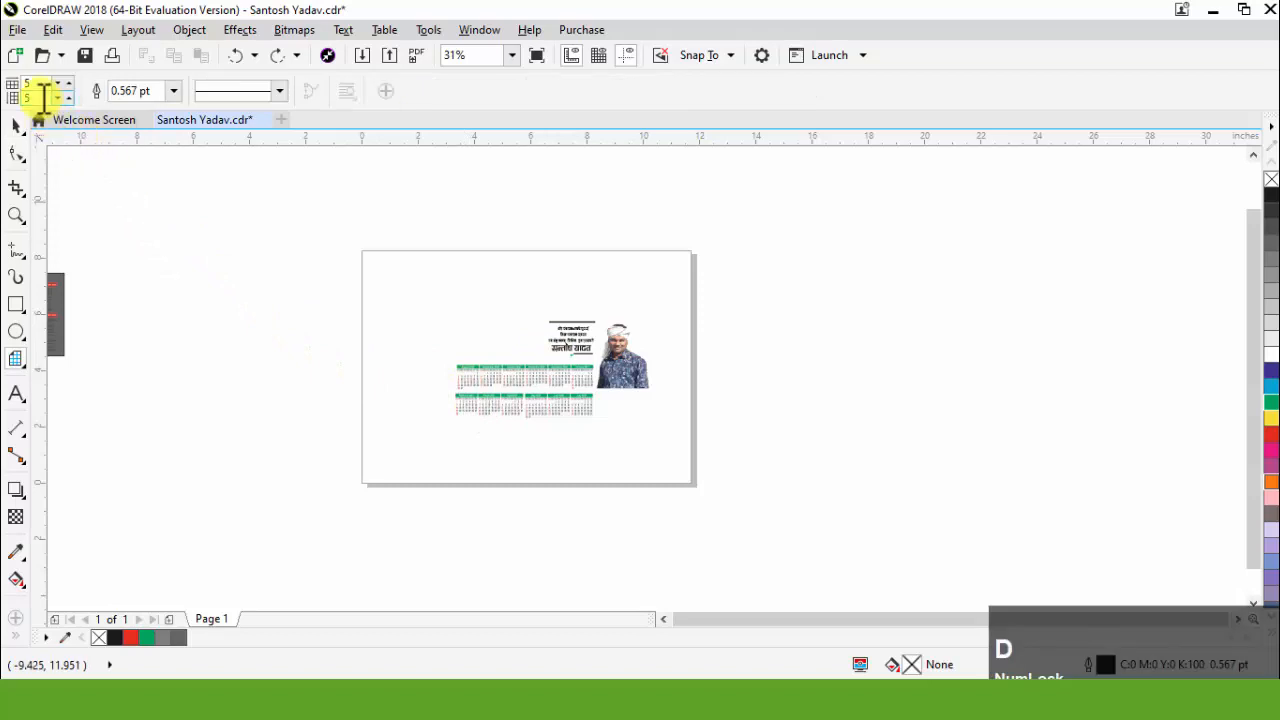
{"action": "left_click", "coordinate": [34, 85]}
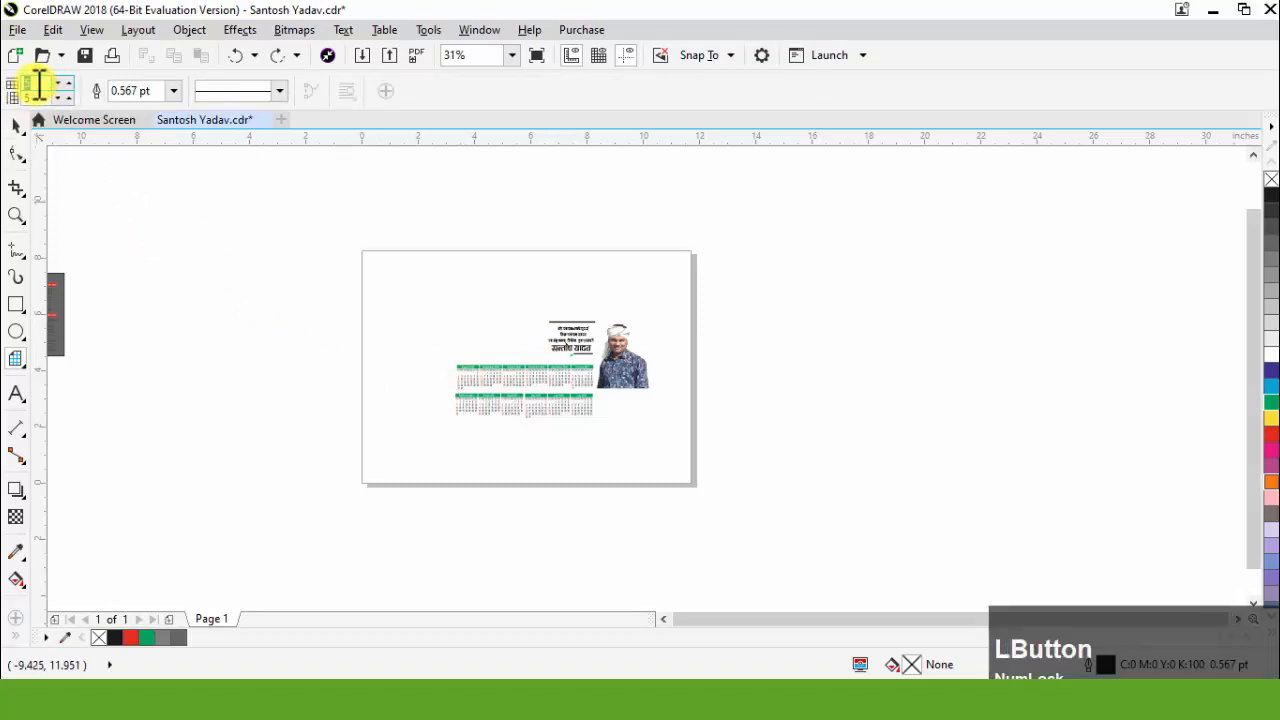
{"action": "double_click", "coordinate": [40, 81]}
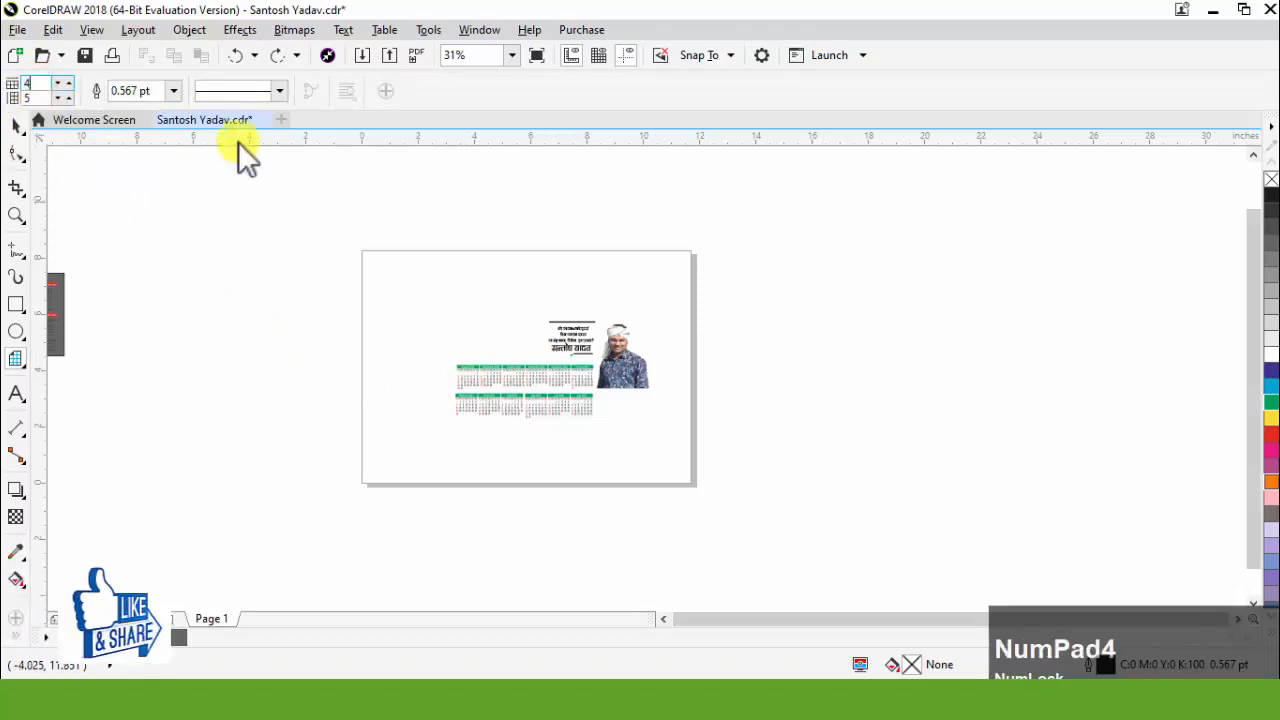
{"action": "key", "text": "Tab"}
{"action": "type", "text": "4"}
{"action": "key", "text": "KP_Enter"}
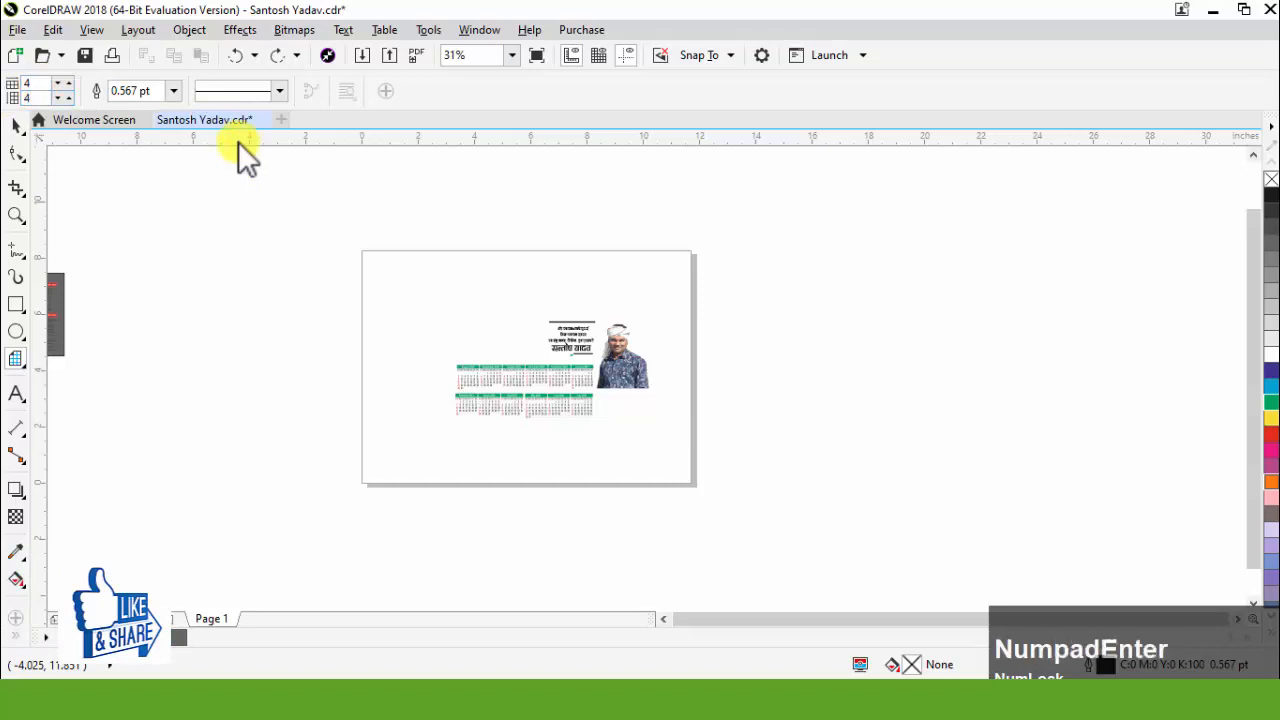
{"action": "left_click_drag", "start_coordinate": [340, 235], "coordinate": [884, 537]}
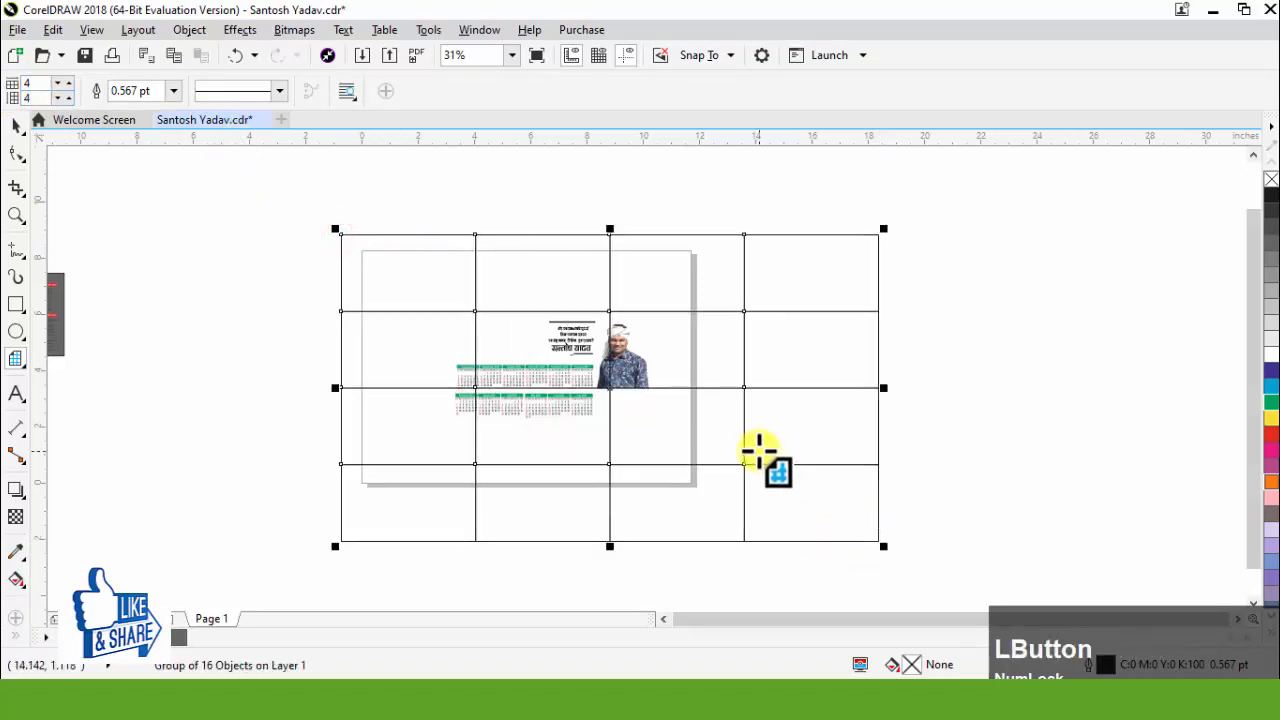
Resize the whole grid to 22 inches wide and 17 inches high
{"action": "key", "text": "space"}
{"action": "left_click", "coordinate": [203, 85]}
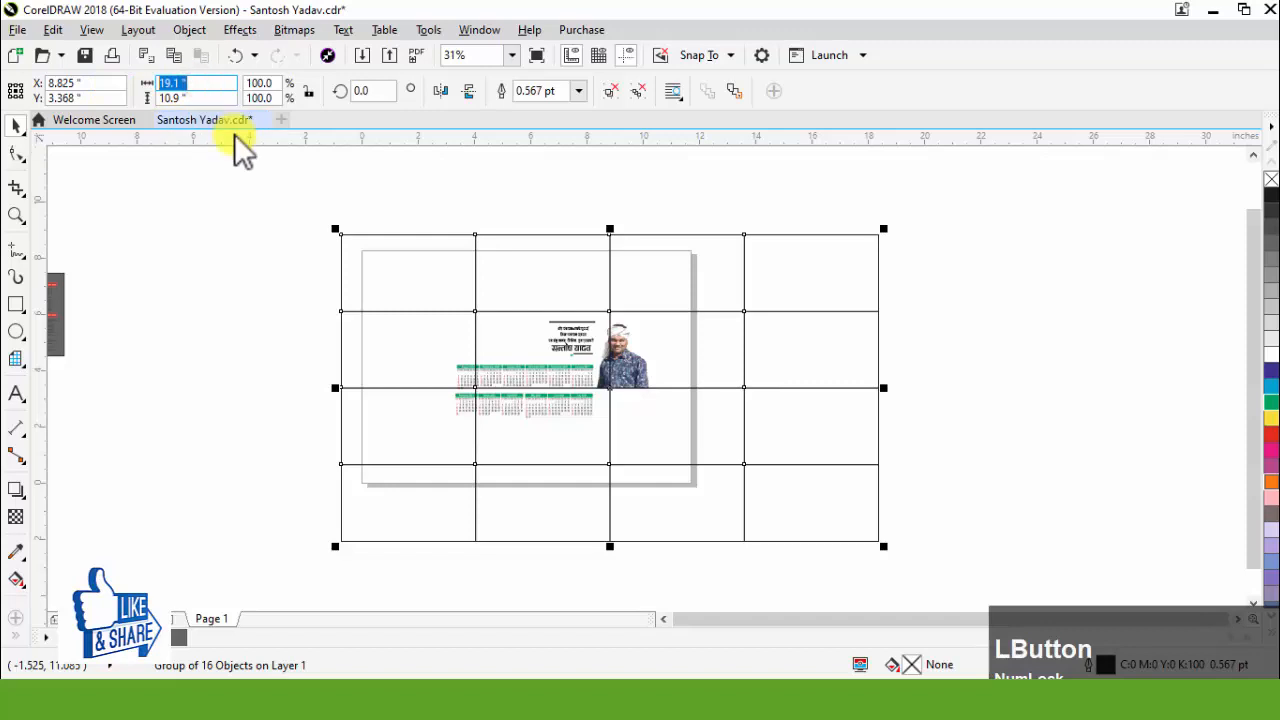
{"action": "type", "text": "22"}
{"action": "key", "text": "Tab"}
{"action": "type", "text": "1"}
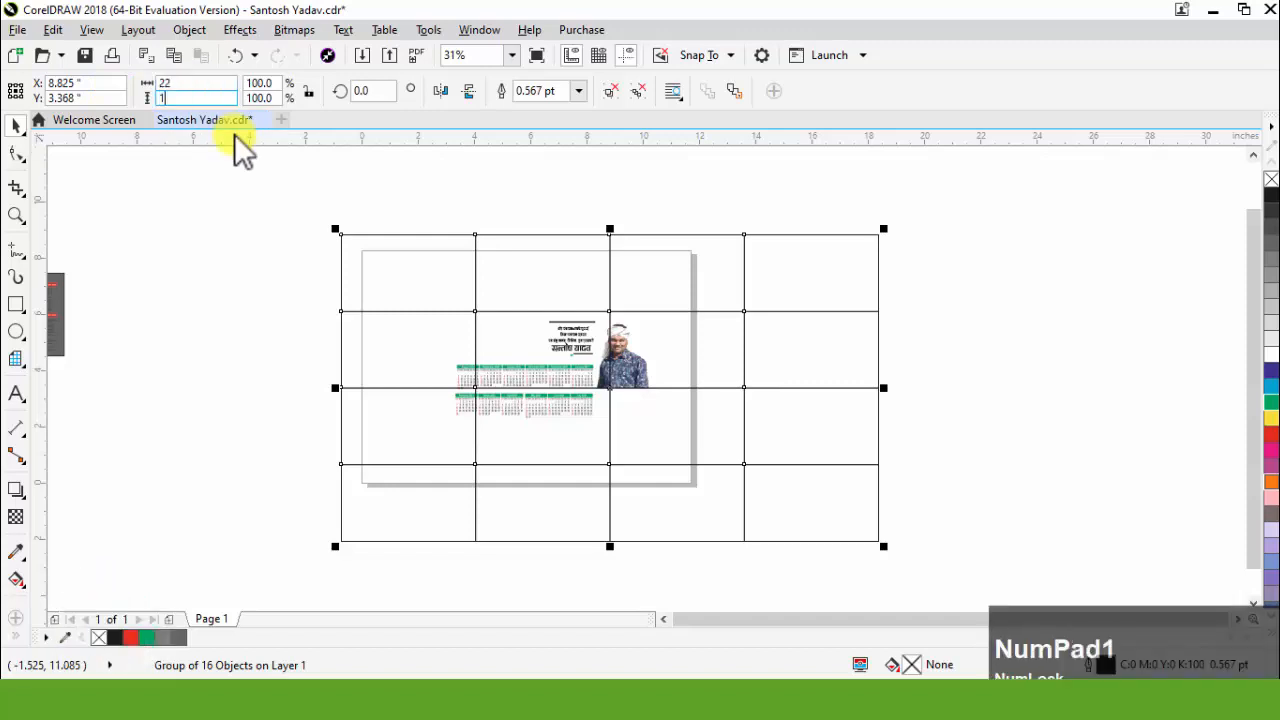
{"action": "type", "text": "7"}
{"action": "key", "text": "Return"}
Separate the grid into cells, delete all but one, and position the remaining cell beside the page
{"action": "scroll", "coordinate": [210, 232], "scroll_direction": "down", "scroll_amount": 1}
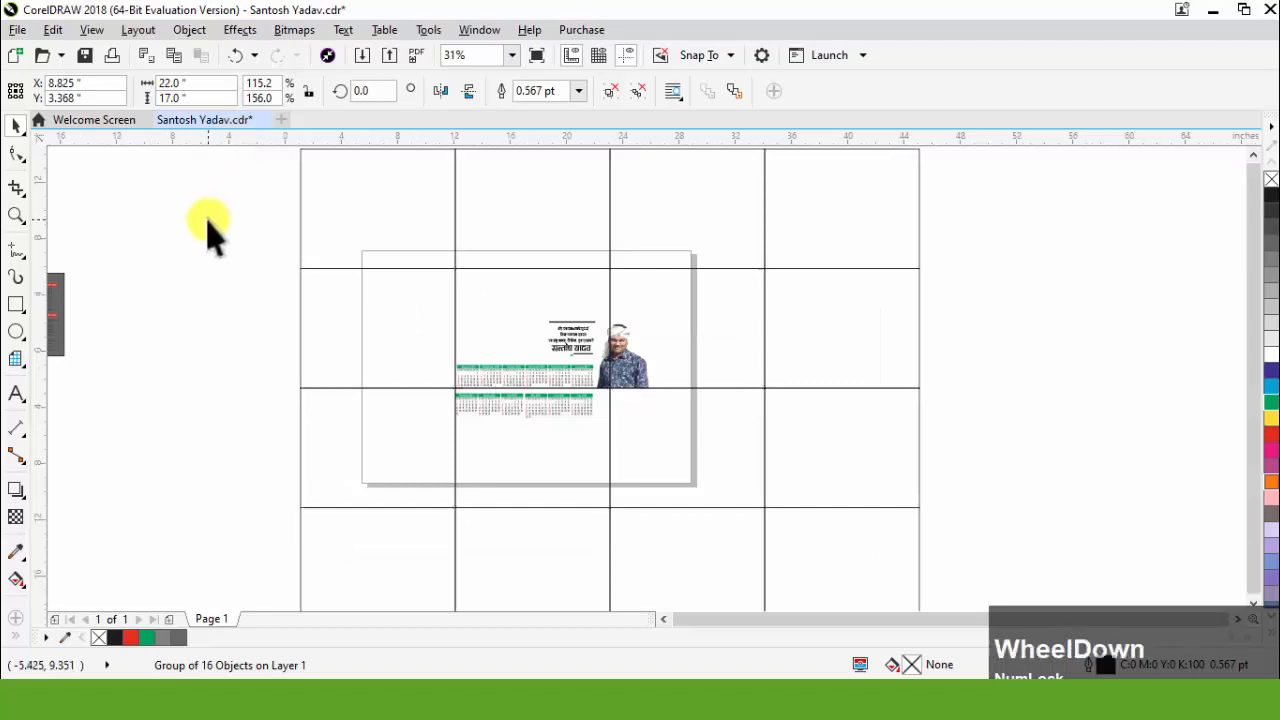
{"action": "scroll", "coordinate": [286, 194], "scroll_direction": "up", "scroll_amount": 2}
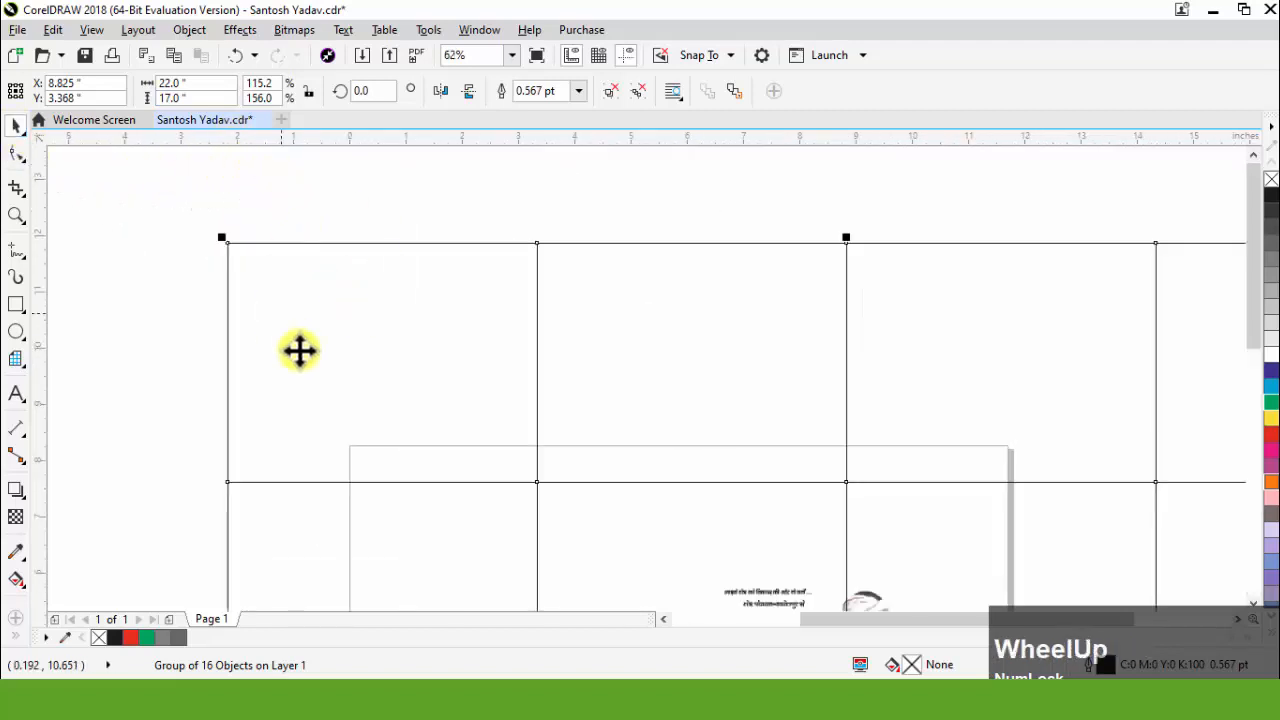
{"action": "scroll", "coordinate": [429, 323], "scroll_direction": "down", "scroll_amount": 4}
{"action": "left_click_drag", "start_coordinate": [336, 292], "coordinate": [560, 300]}
{"action": "left_click_drag", "start_coordinate": [604, 218], "coordinate": [1000, 537]}
{"action": "key", "text": "Delete"}
{"action": "scroll", "coordinate": [432, 335], "scroll_direction": "up", "scroll_amount": 1}
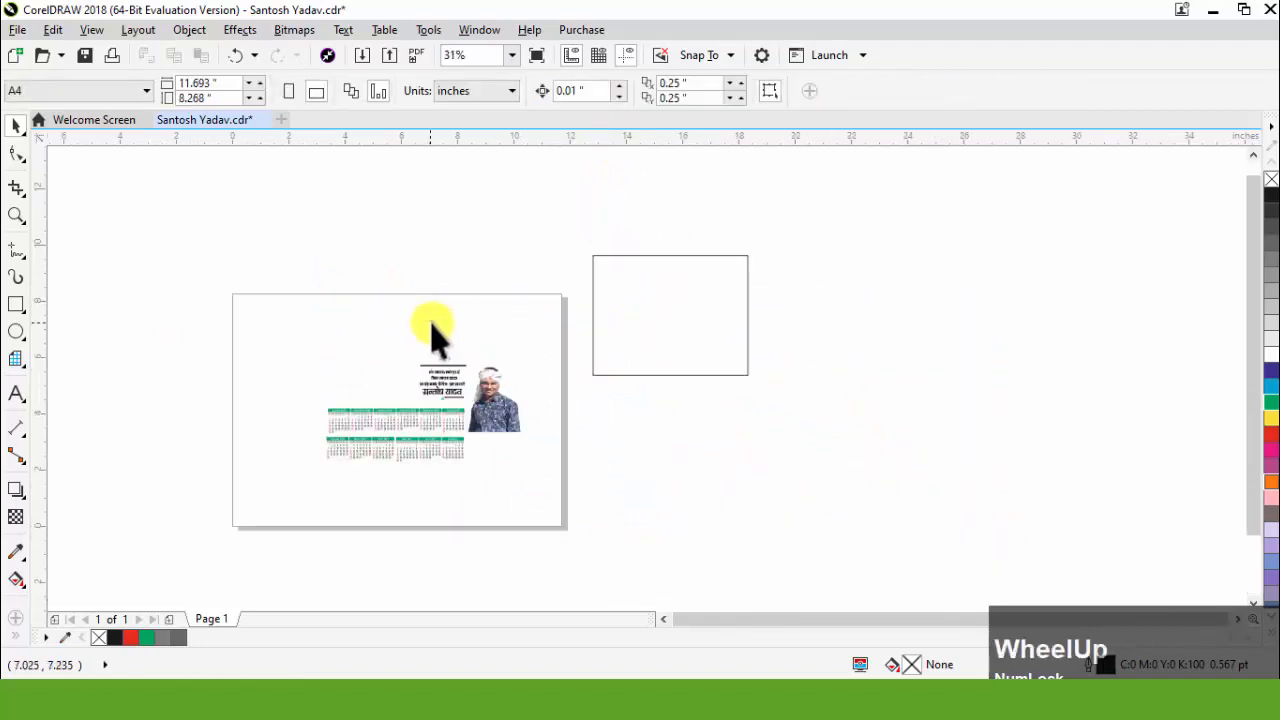
{"action": "left_click_drag", "start_coordinate": [689, 302], "coordinate": [700, 349]}
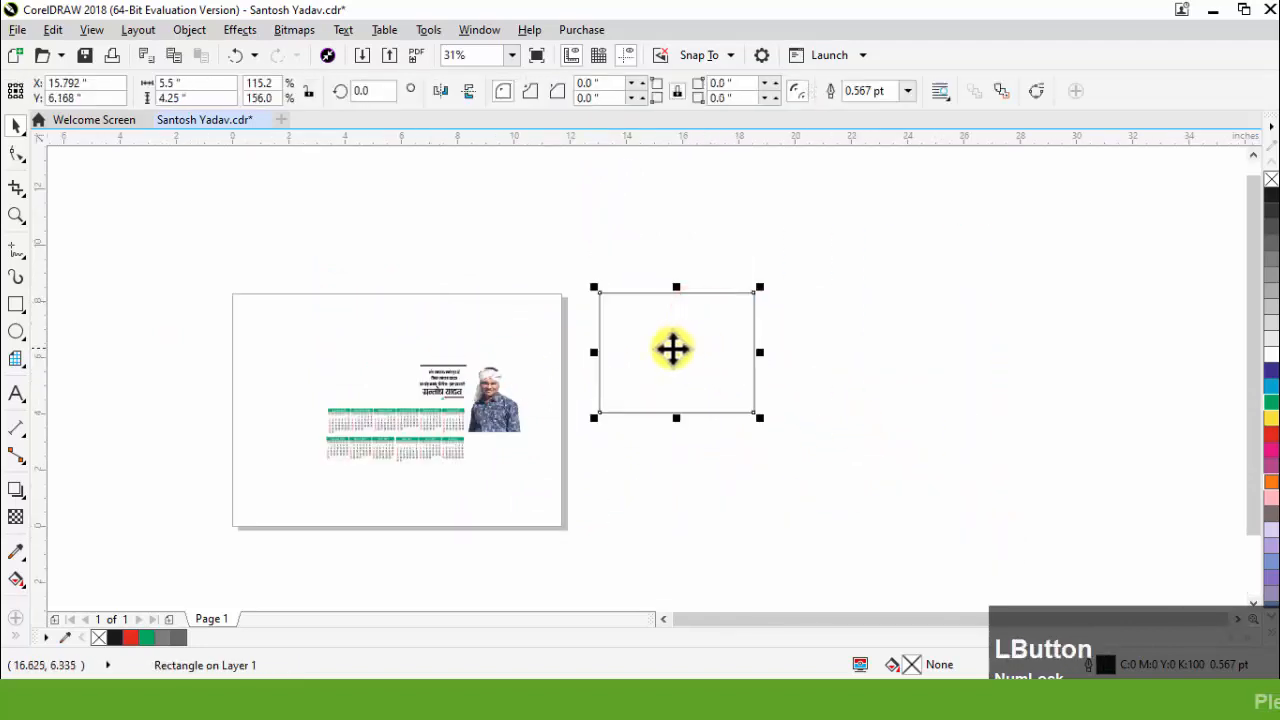
Create a page-sized rectangle and set its size to 22 by 17 inches
{"action": "double_click", "coordinate": [17, 304]}
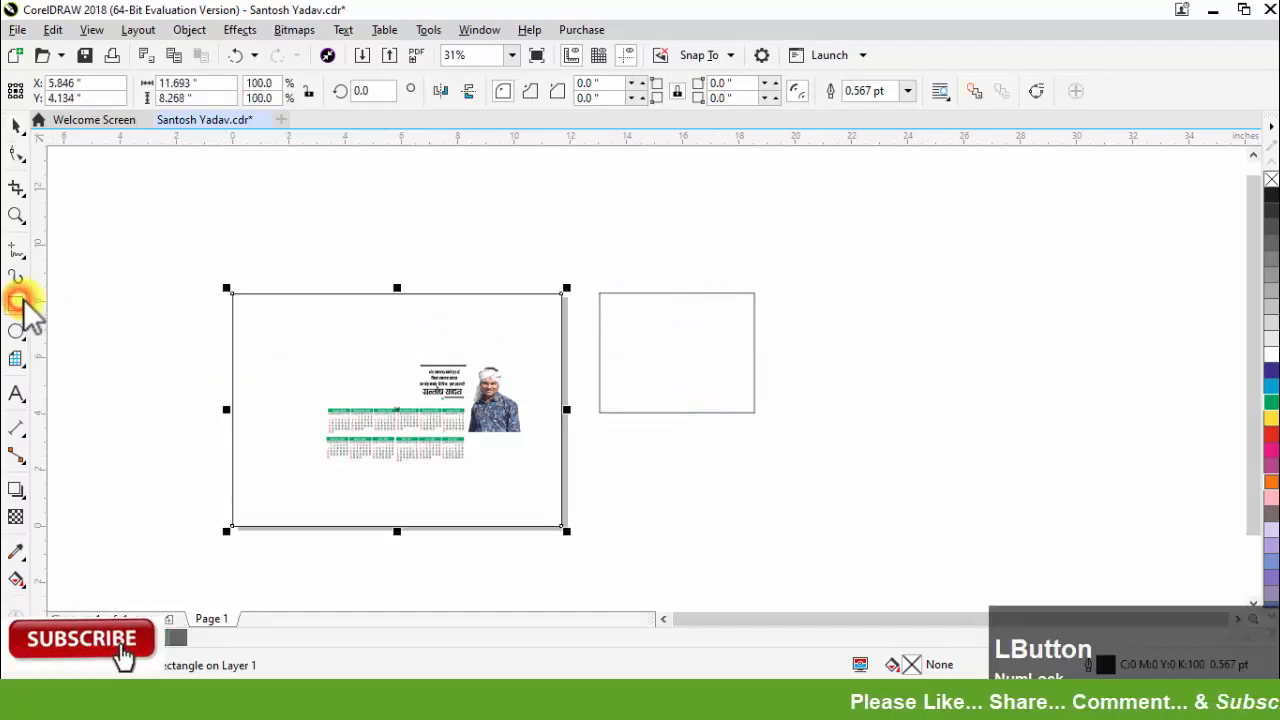
{"action": "type", "text": "22"}
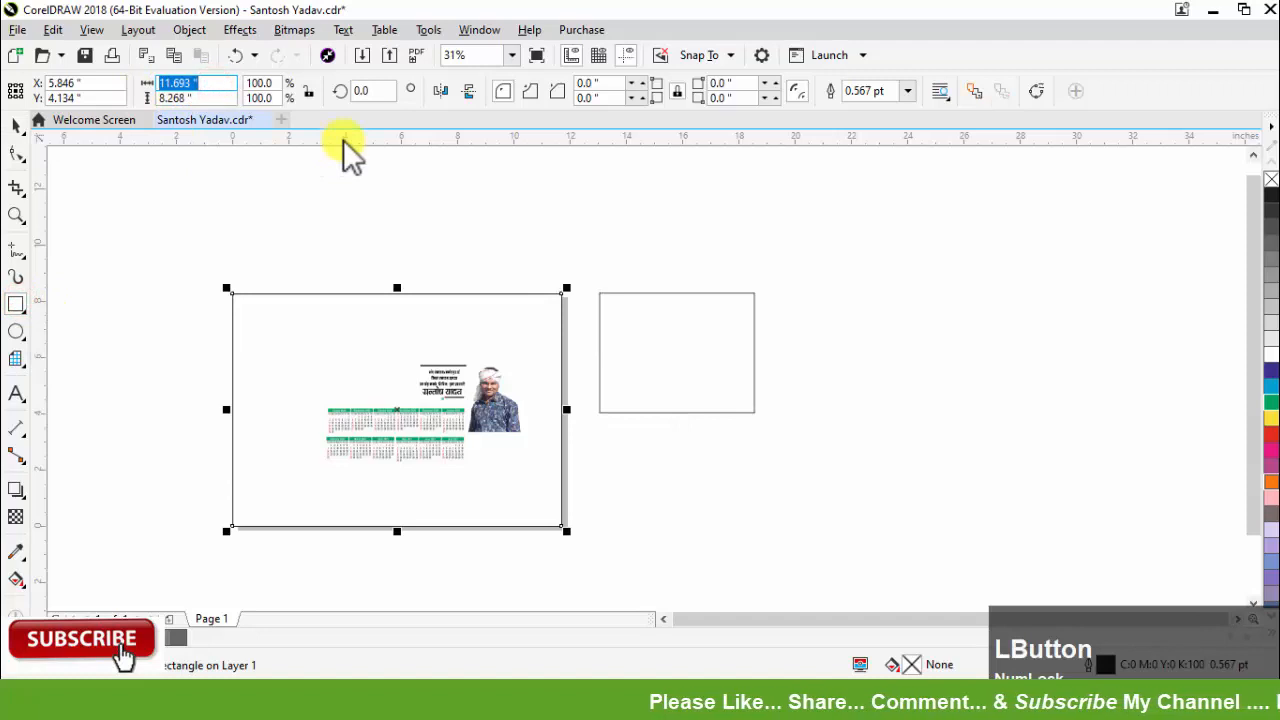
{"action": "key", "text": "Tab"}
{"action": "type", "text": "17"}
{"action": "key", "text": "Return"}
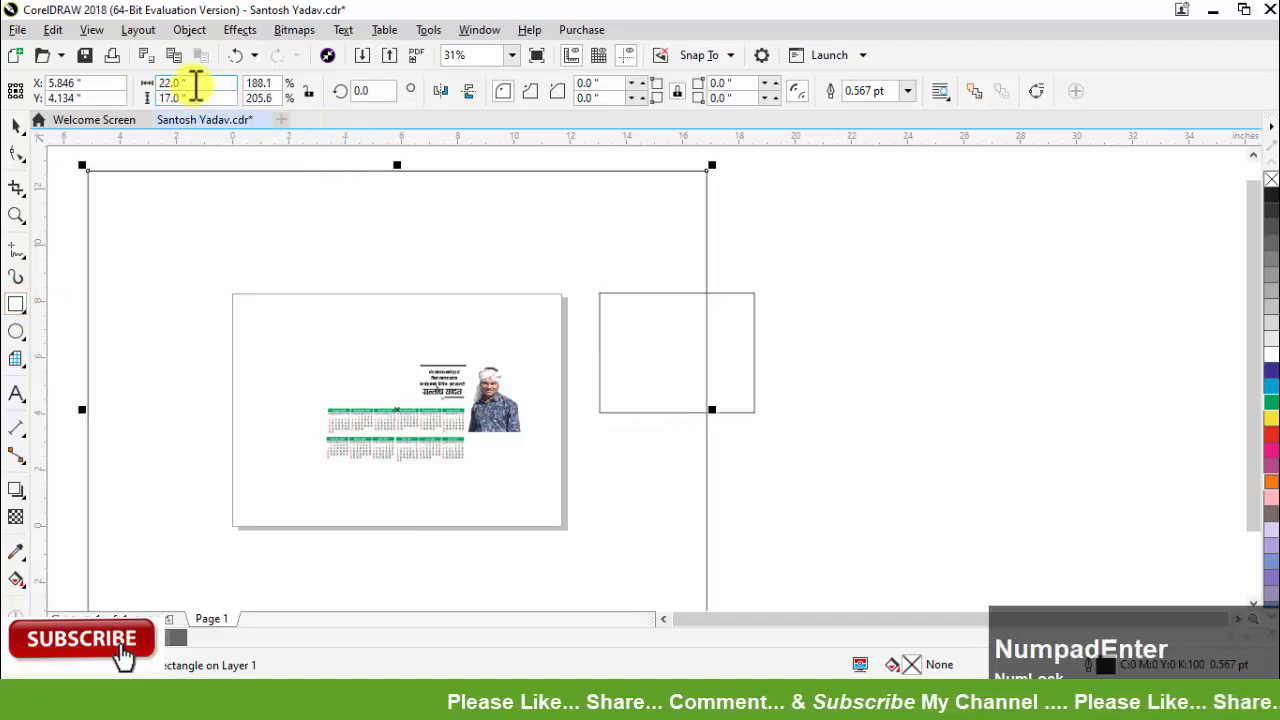
Divide the new rectangle's width and height by 4, entering 22/4 and 17/4 inches
{"action": "type", "text": "."}
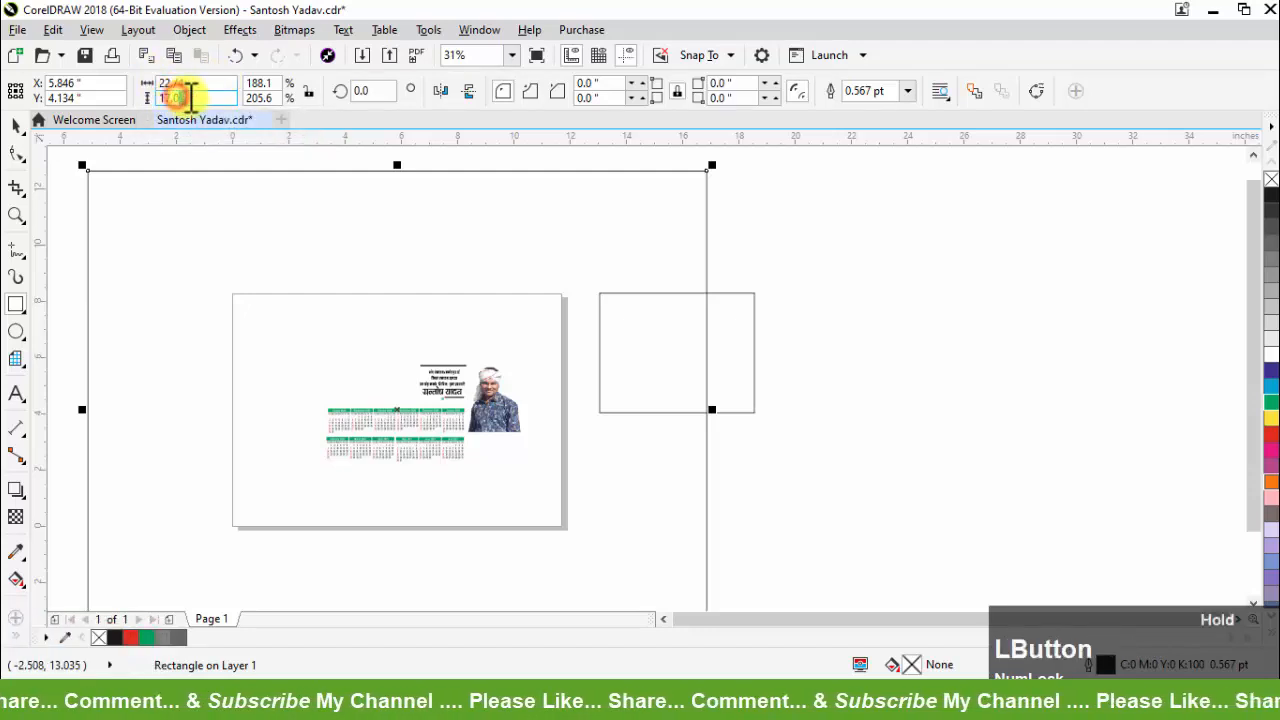
{"action": "type", "text": "/4"}
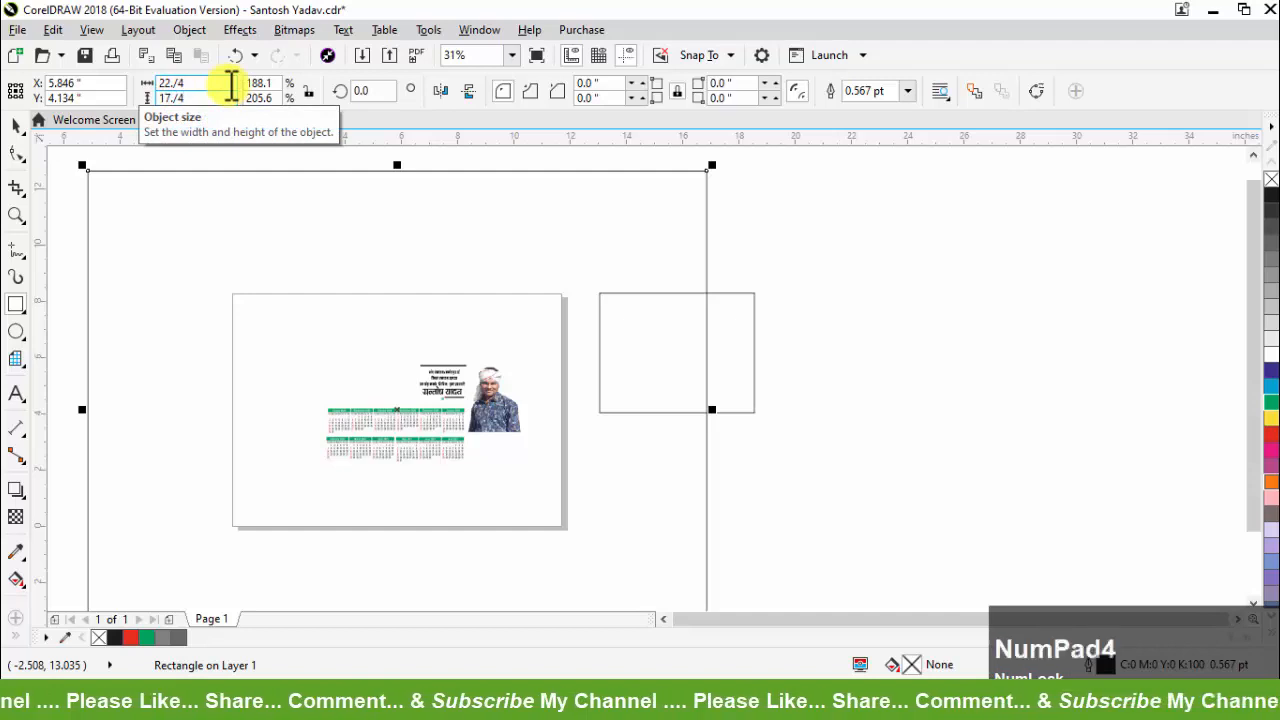
{"action": "key", "text": "Return"}
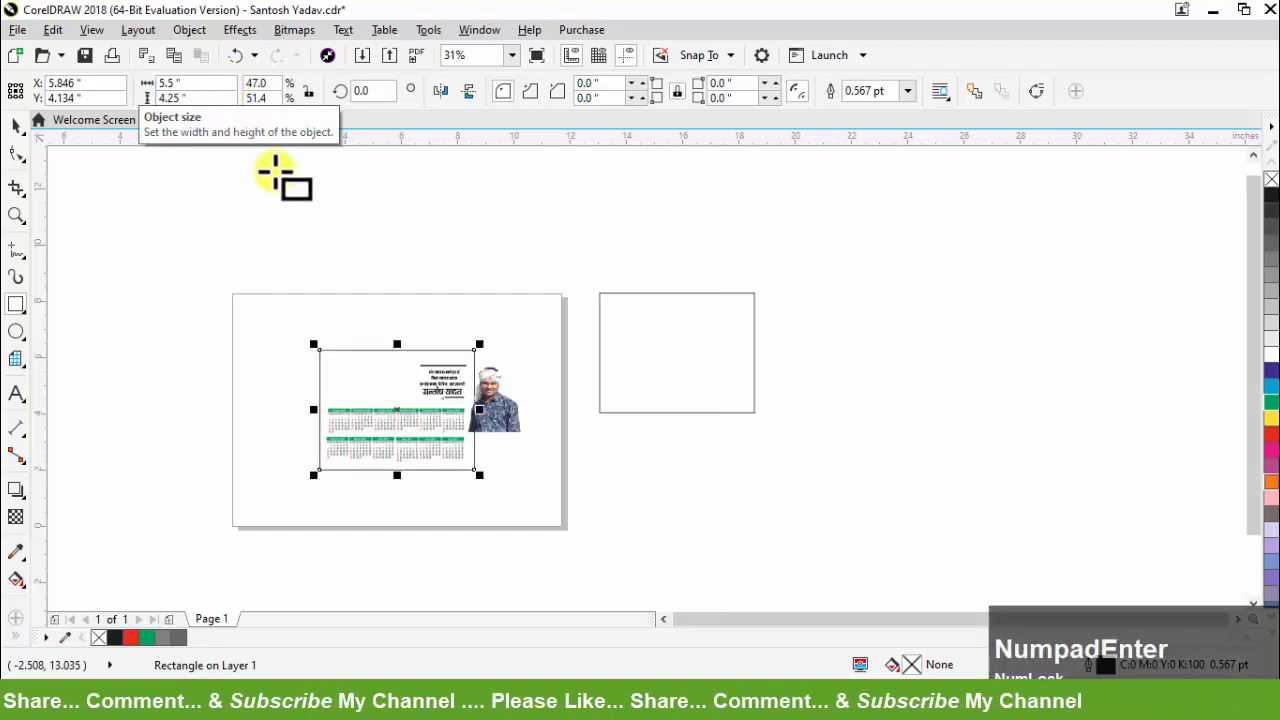
Delete the leftover grid cell beside the page
{"action": "left_click", "coordinate": [15, 122]}
{"action": "left_click_drag", "start_coordinate": [374, 366], "coordinate": [600, 356]}
{"action": "key", "text": "Delete"}
Halve the width of the rectangle around the calendars by entering 5.5/2 inches
{"action": "scroll", "coordinate": [371, 363], "scroll_direction": "up", "scroll_amount": 2}
{"action": "left_click", "coordinate": [402, 390]}
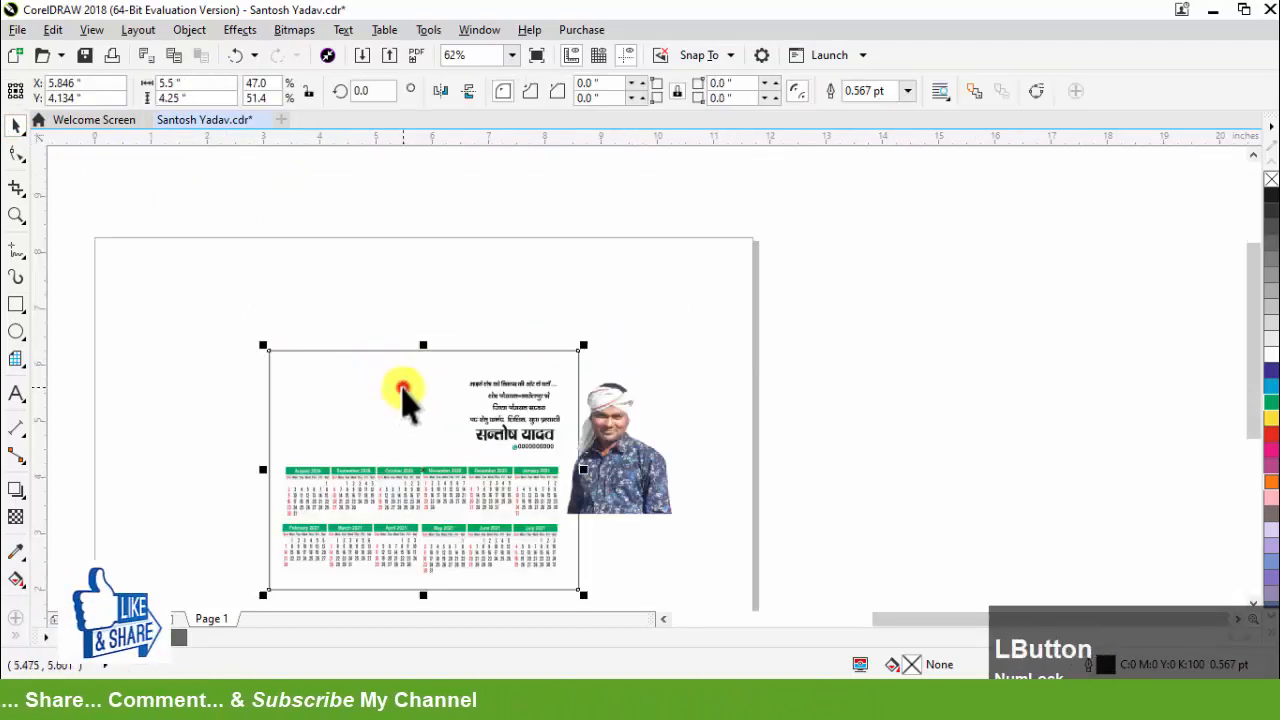
{"action": "scroll", "coordinate": [429, 431], "scroll_direction": "up", "scroll_amount": 2}
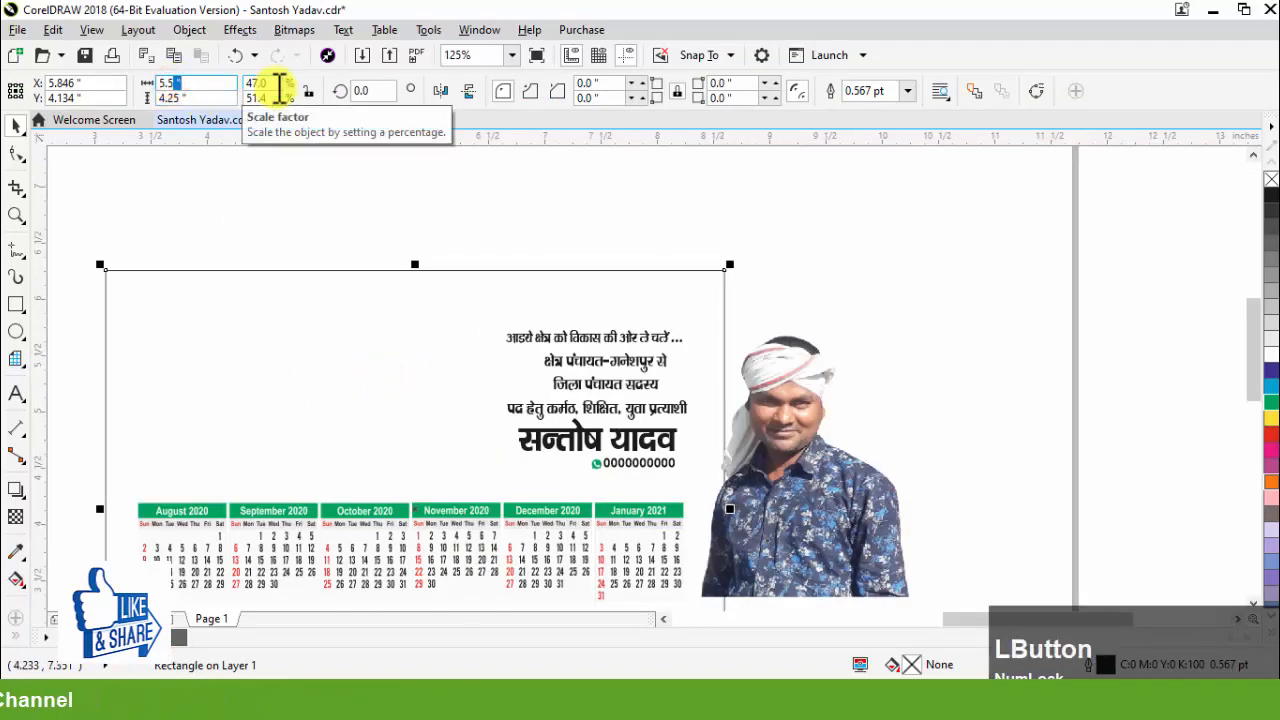
{"action": "type", "text": "2"}
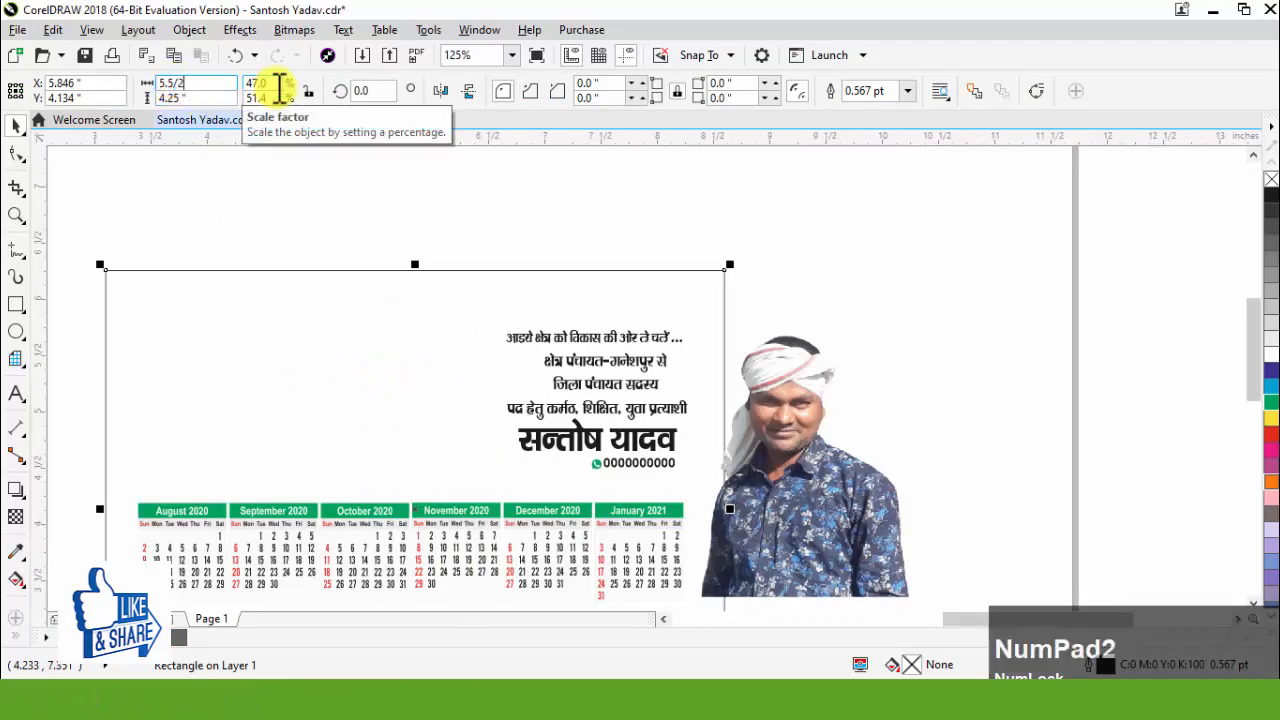
{"action": "key", "text": "Return"}
Move the Hindi text block and all the month calendars together off the rectangle, to its left
{"action": "scroll", "coordinate": [514, 286], "scroll_direction": "down", "scroll_amount": 2}
{"action": "scroll", "coordinate": [477, 234], "scroll_direction": "up", "scroll_amount": 1}
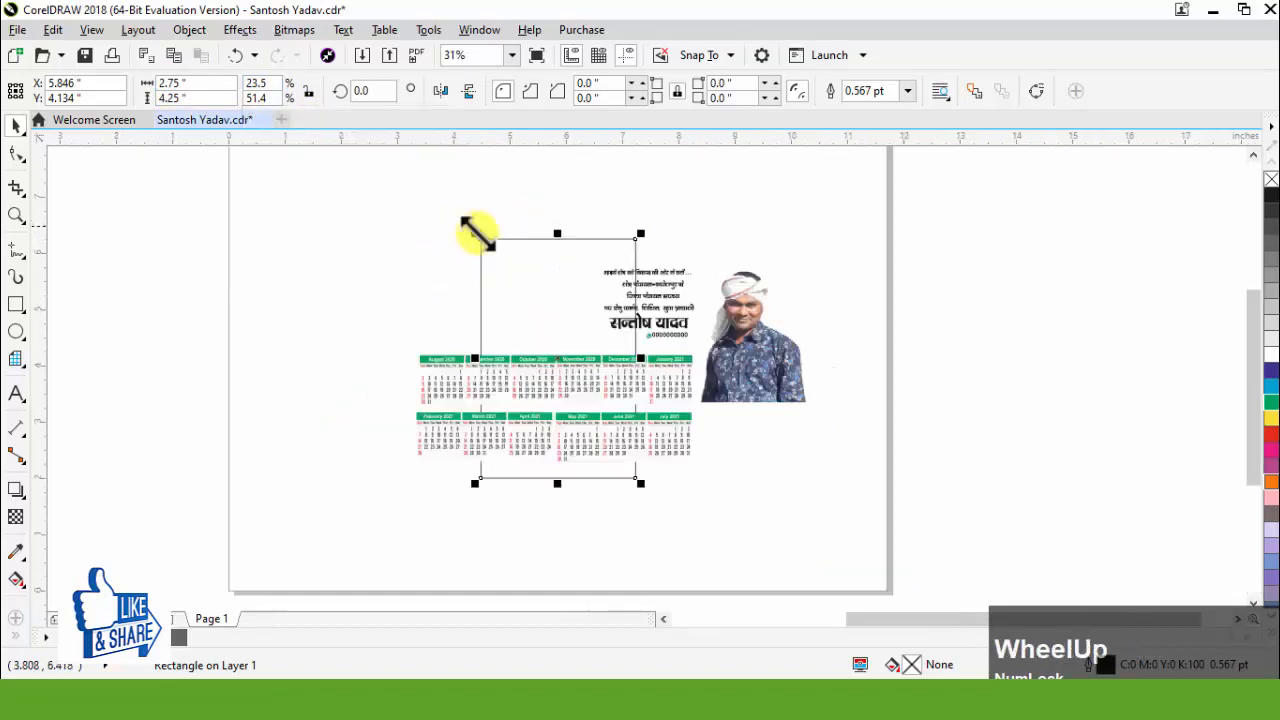
{"action": "left_click", "coordinate": [15, 125]}
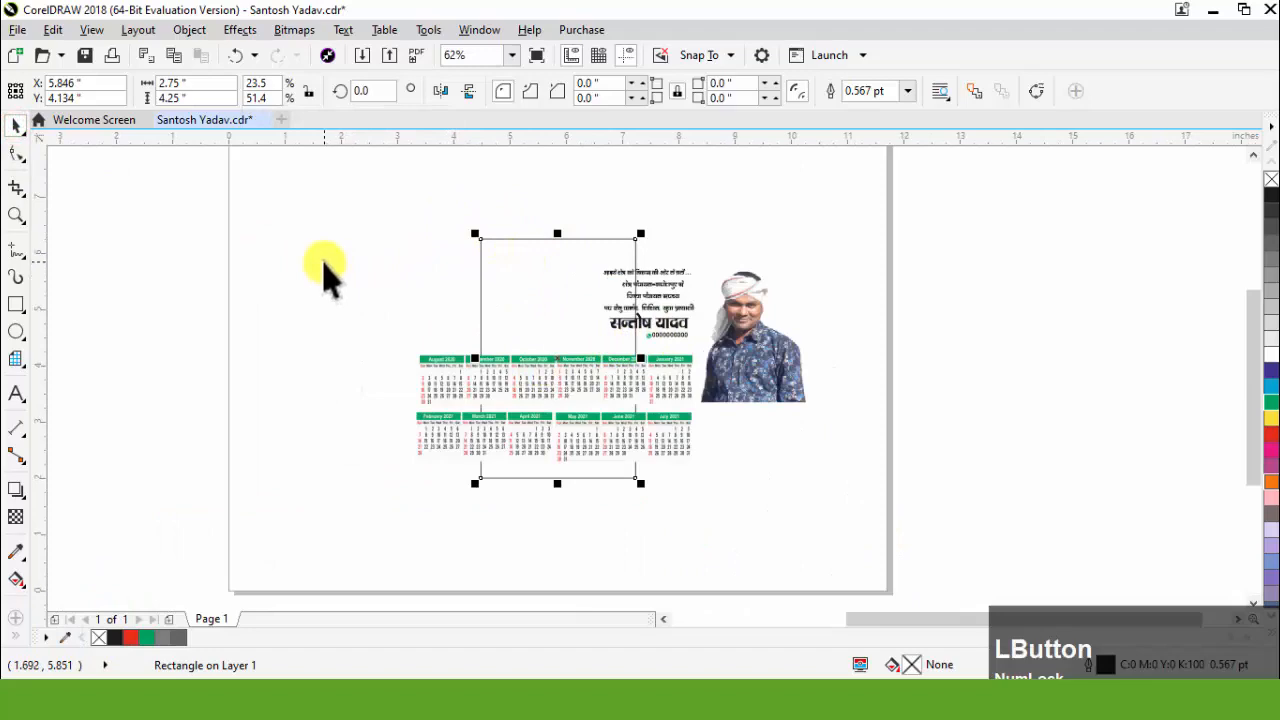
{"action": "left_click_drag", "start_coordinate": [300, 265], "coordinate": [737, 514]}
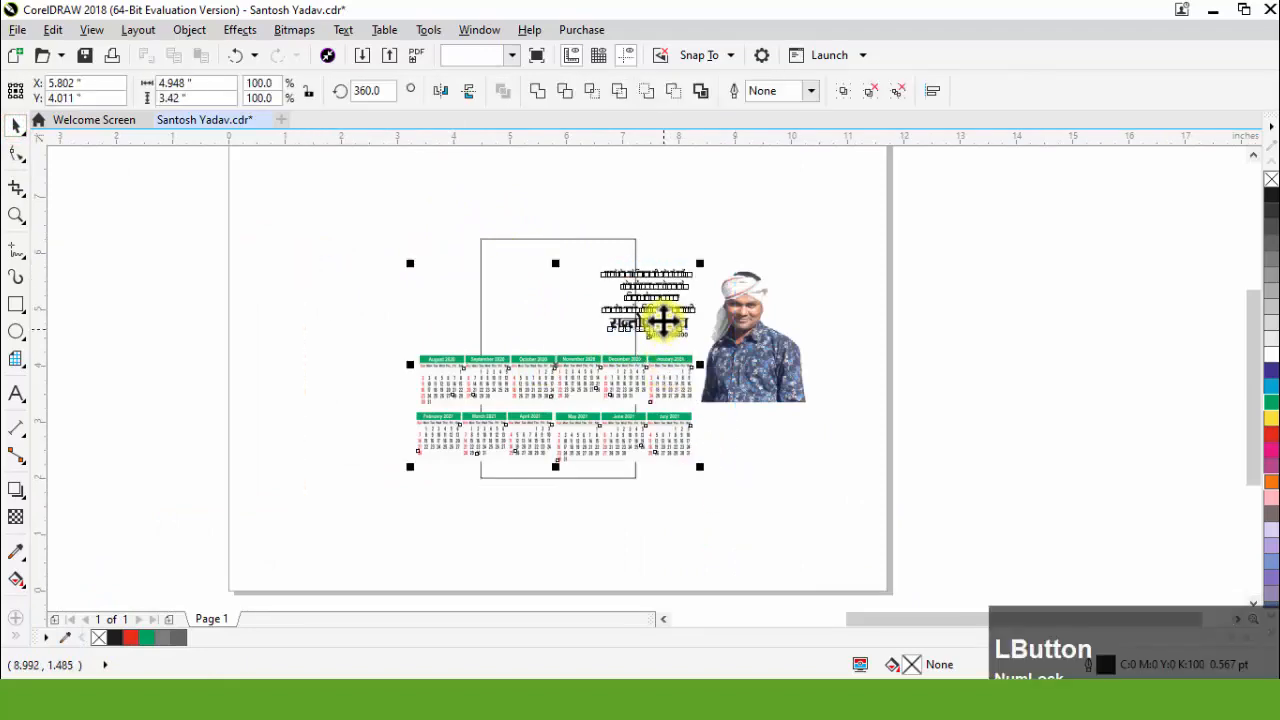
{"action": "left_click_drag", "start_coordinate": [662, 274], "coordinate": [393, 286]}
Give the rectangle a linear fountain fill running from red at its centre to green at its bottom edge
{"action": "left_click", "coordinate": [529, 343]}
{"action": "left_click", "coordinate": [1271, 432]}
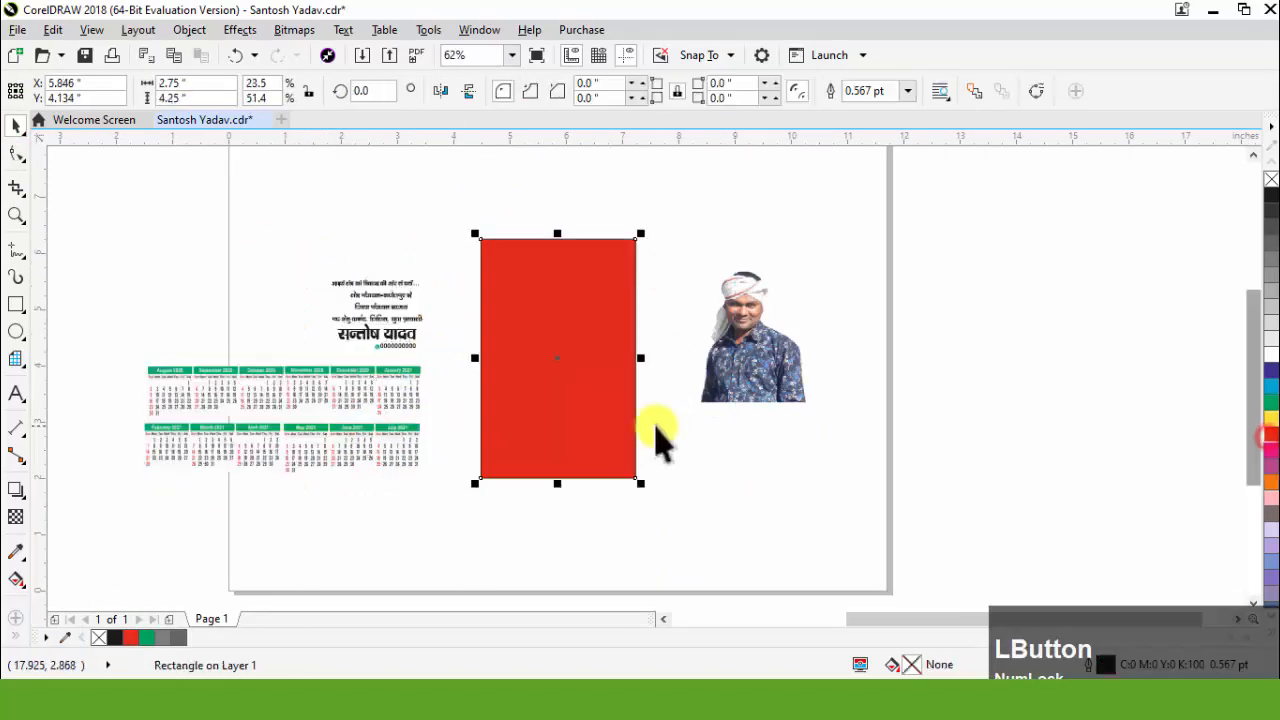
{"action": "scroll", "coordinate": [539, 385], "scroll_direction": "up", "scroll_amount": 2}
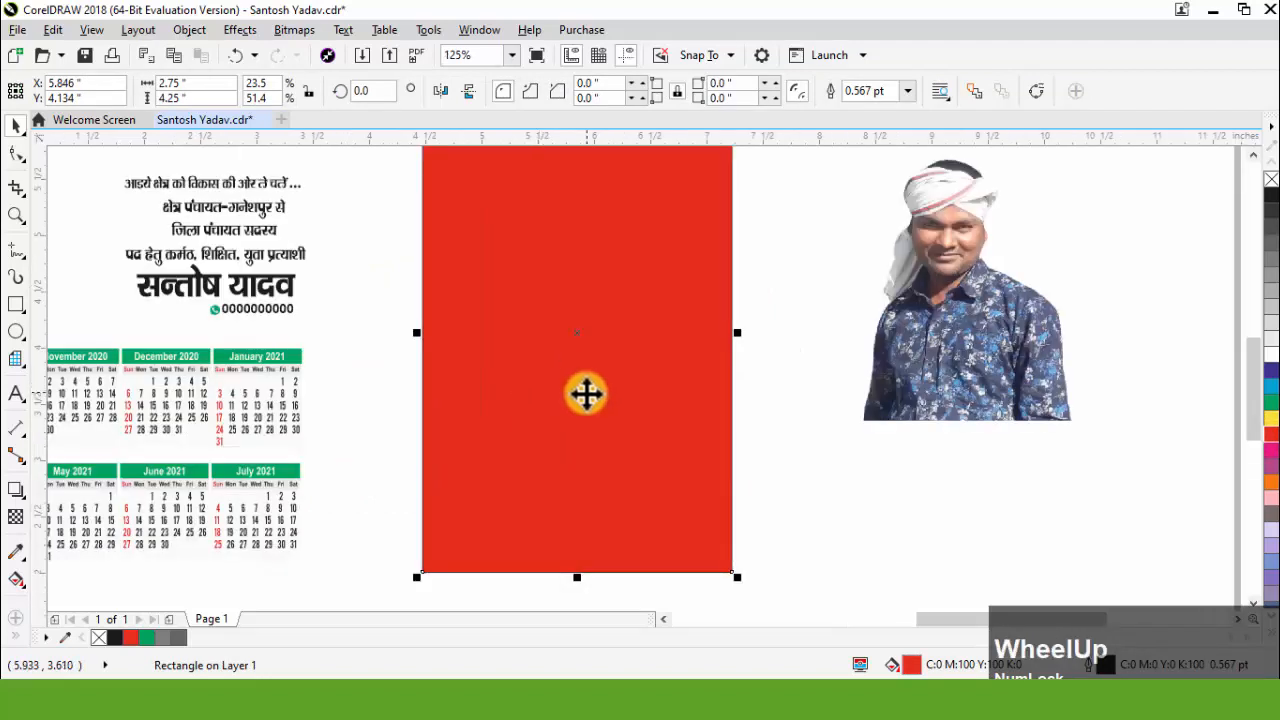
{"action": "scroll", "coordinate": [629, 423], "scroll_direction": "down", "scroll_amount": 2}
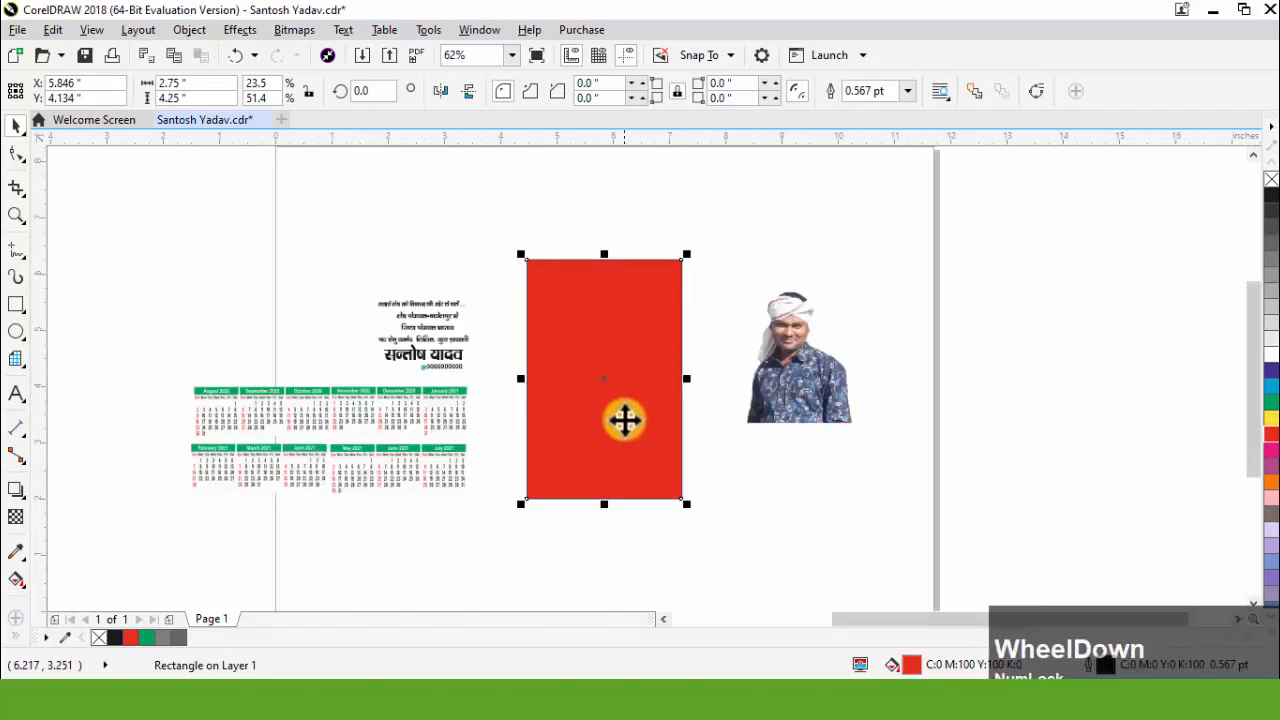
{"action": "key", "text": "g"}
{"action": "left_click_drag", "start_coordinate": [604, 378], "coordinate": [604, 495]}
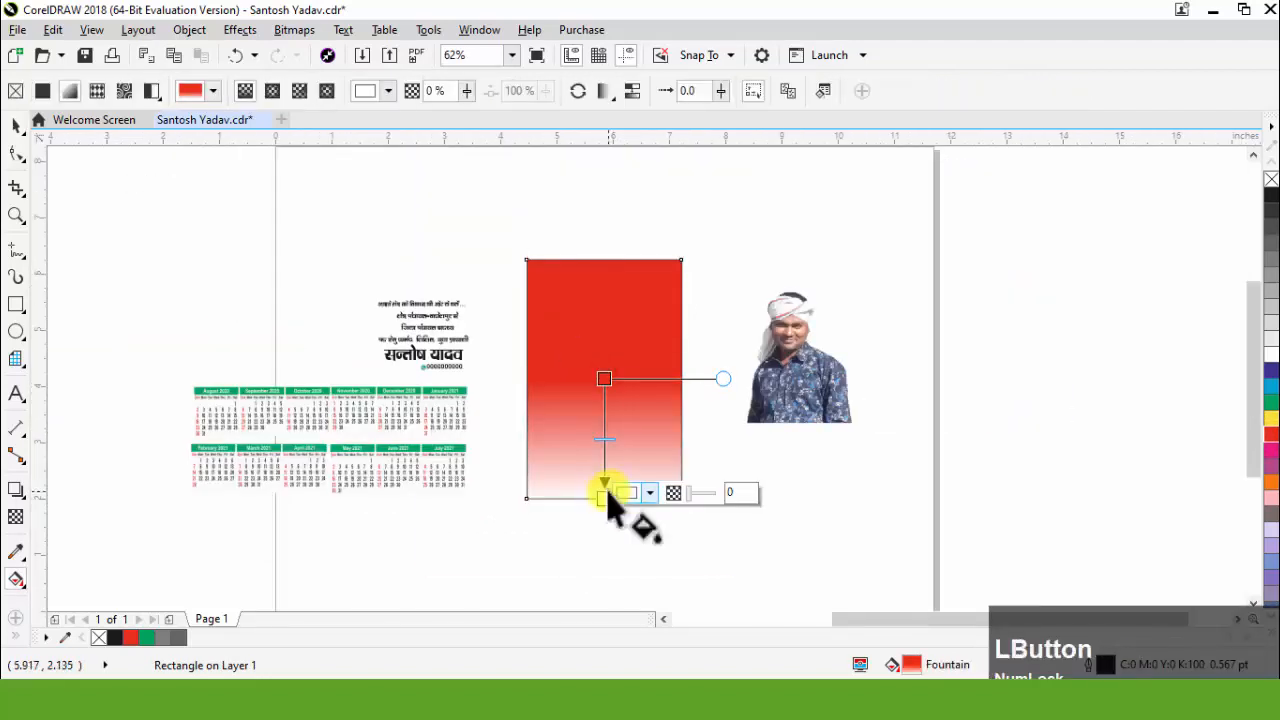
{"action": "left_click", "coordinate": [1270, 400]}
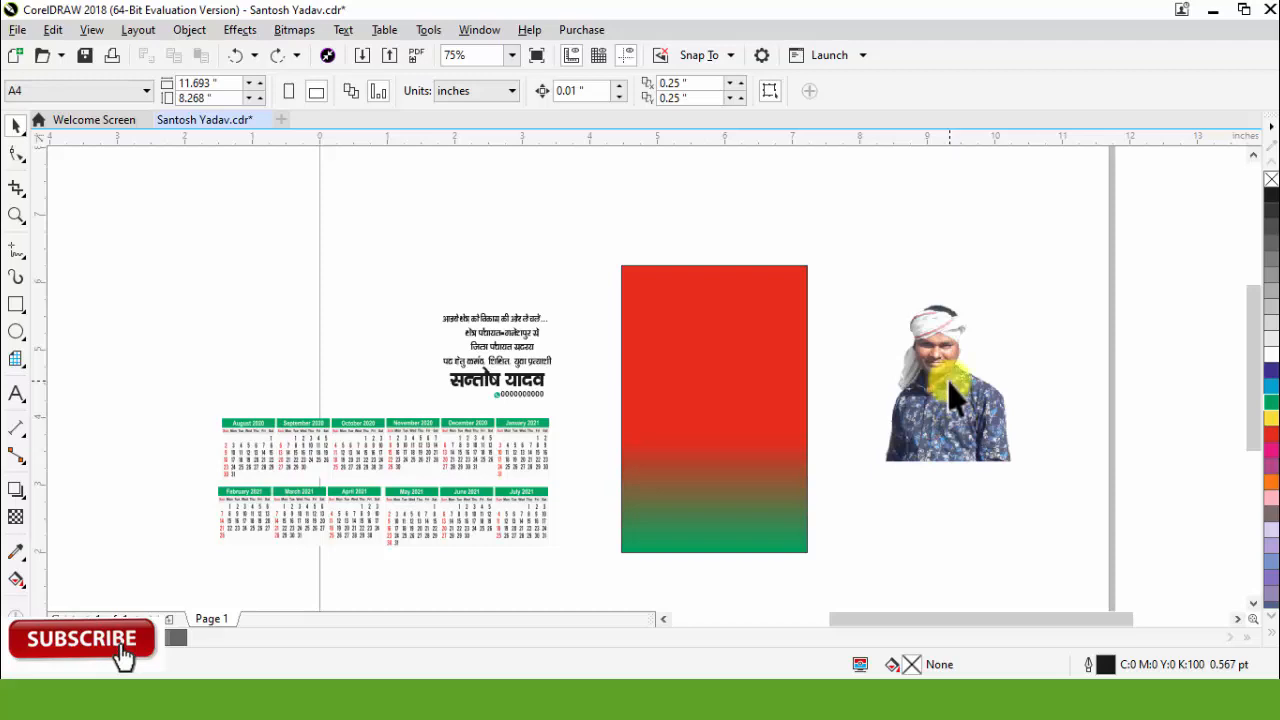
Place the man's cut-out photo over the gradient rectangle and enlarge it to about 3.18 by 3.68 inches
{"action": "left_click_drag", "start_coordinate": [950, 410], "coordinate": [747, 410]}
{"action": "left_click_drag", "start_coordinate": [828, 297], "coordinate": [860, 250]}
{"action": "left_click_drag", "start_coordinate": [800, 320], "coordinate": [748, 340]}
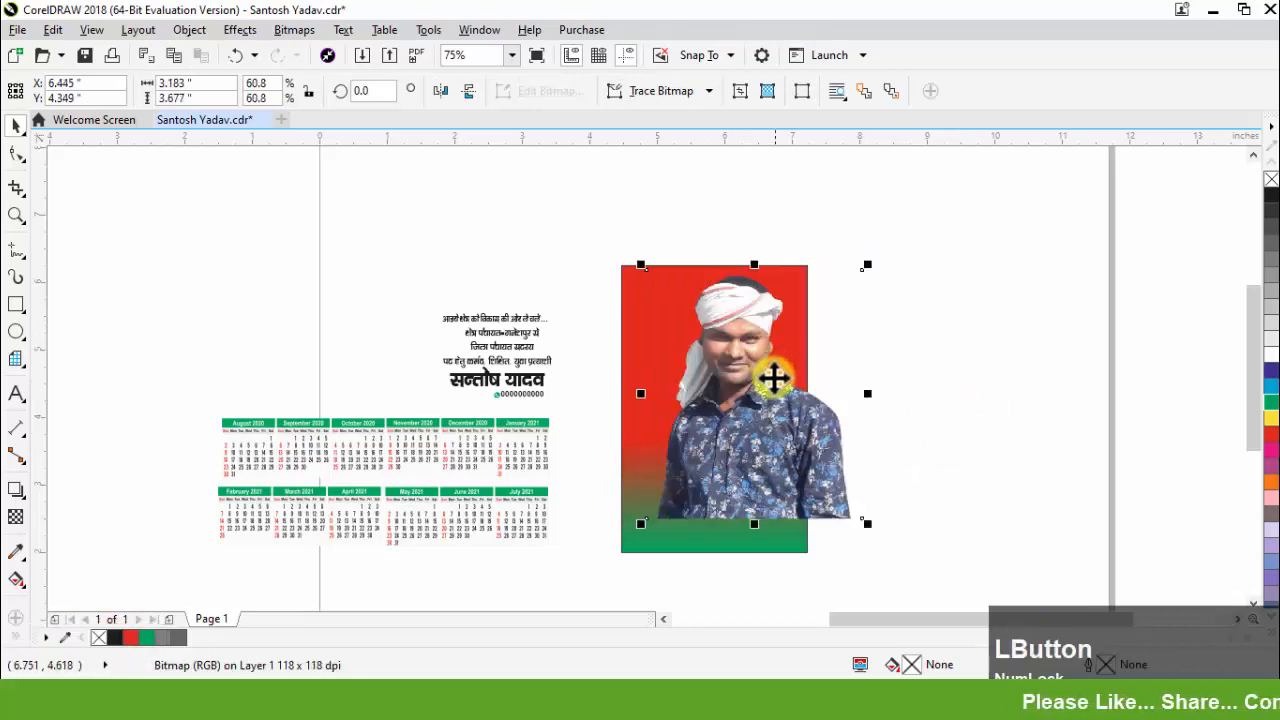
{"action": "scroll", "coordinate": [745, 290], "scroll_direction": "up", "scroll_amount": 2}
{"action": "scroll", "coordinate": [741, 291], "scroll_direction": "down", "scroll_amount": 3}
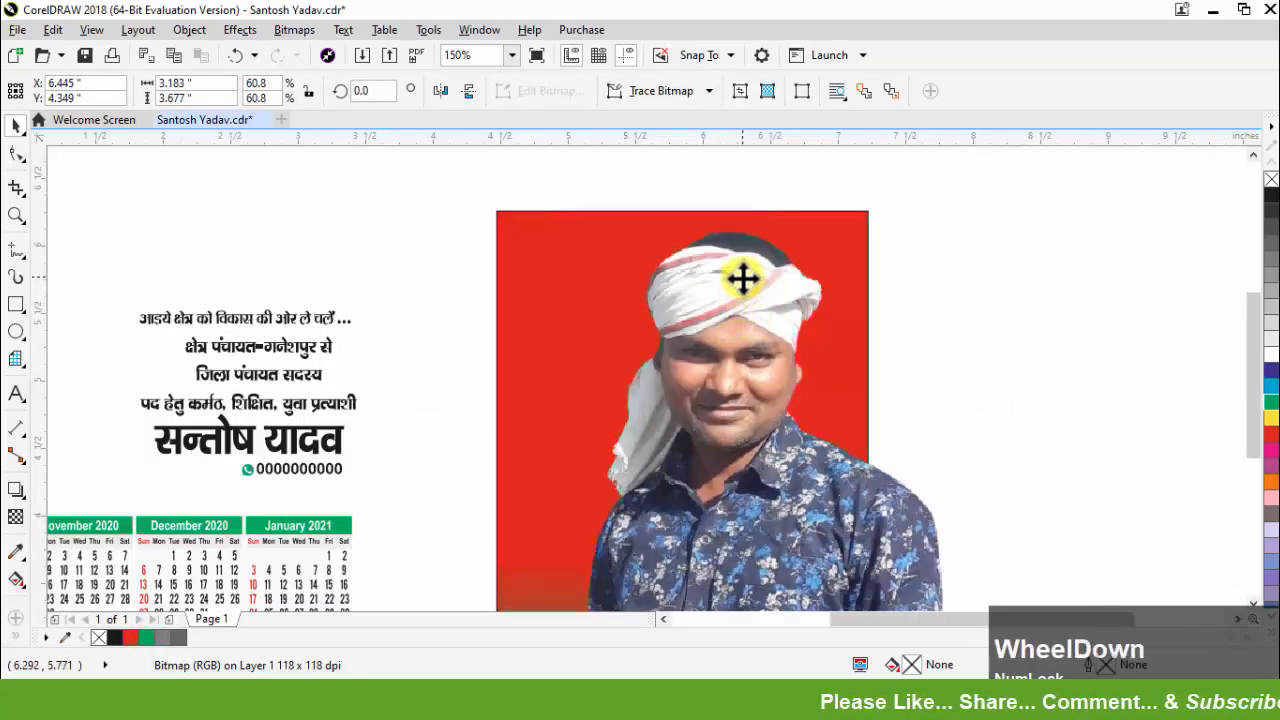
{"action": "scroll", "coordinate": [731, 357], "scroll_direction": "up", "scroll_amount": 1}
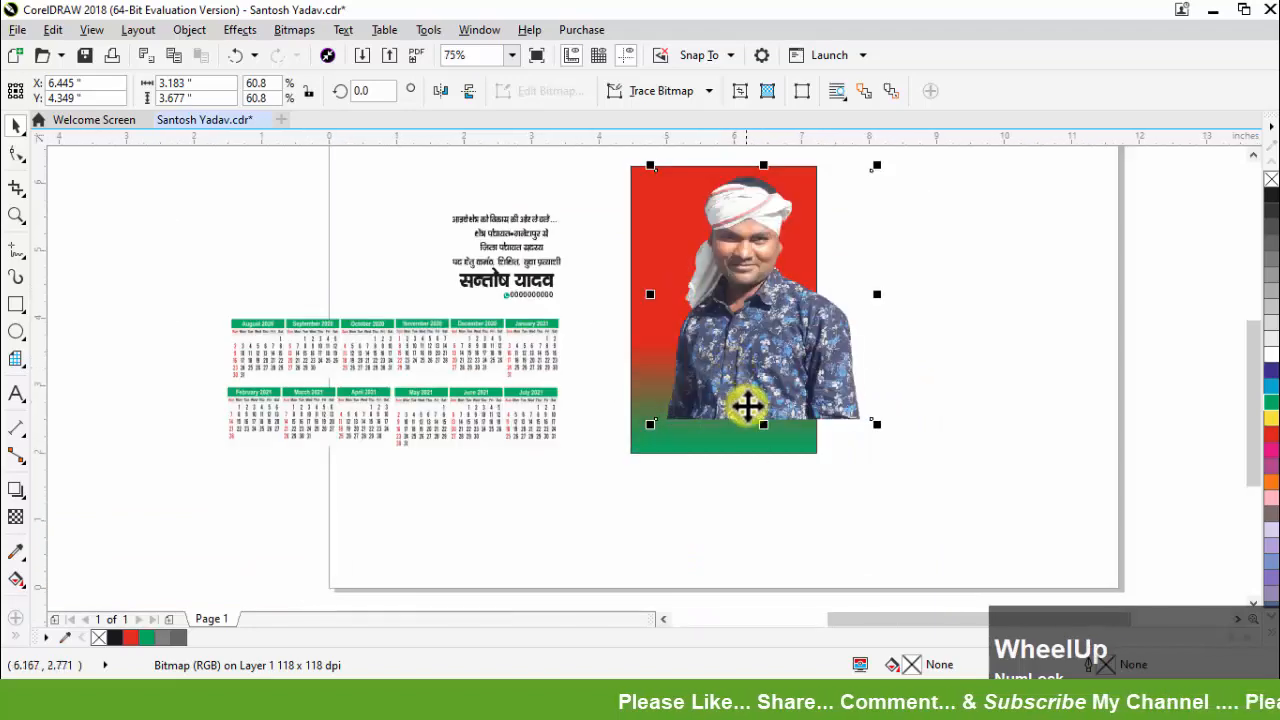
Fade the bottom of the man's photo into the green background with a linear transparency
{"action": "scroll", "coordinate": [743, 371], "scroll_direction": "up", "scroll_amount": 1}
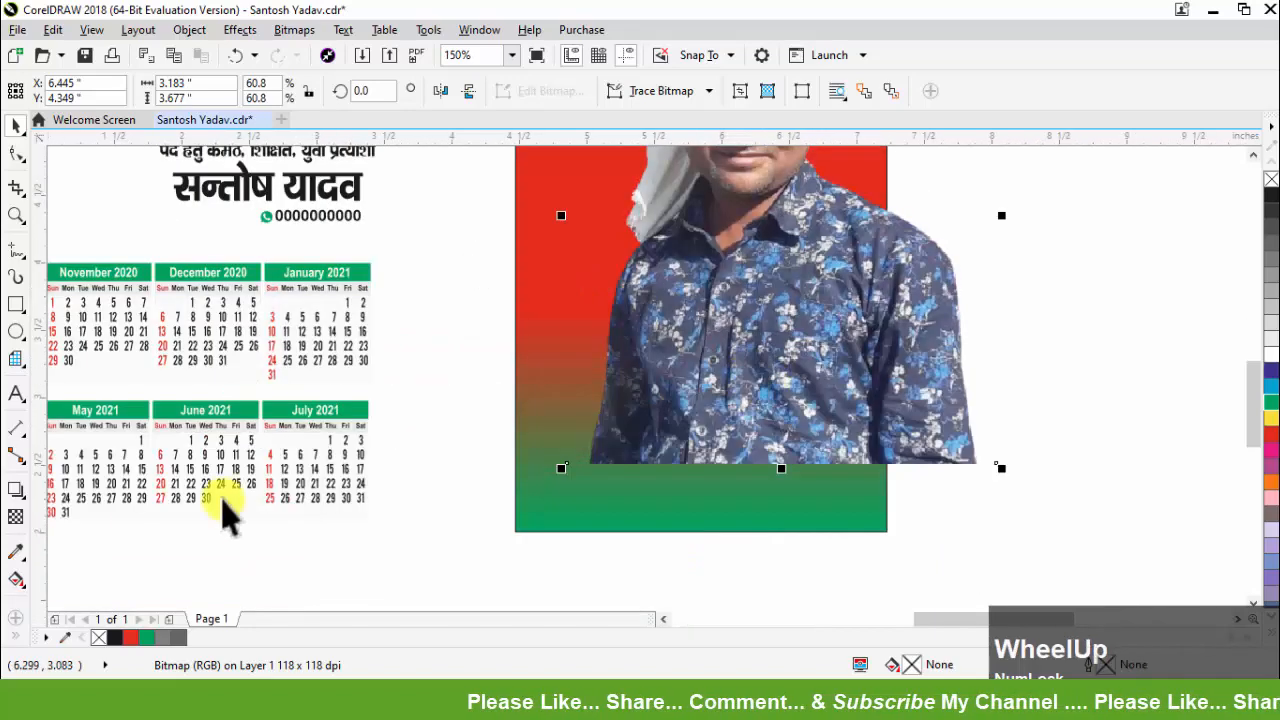
{"action": "left_click", "coordinate": [16, 516]}
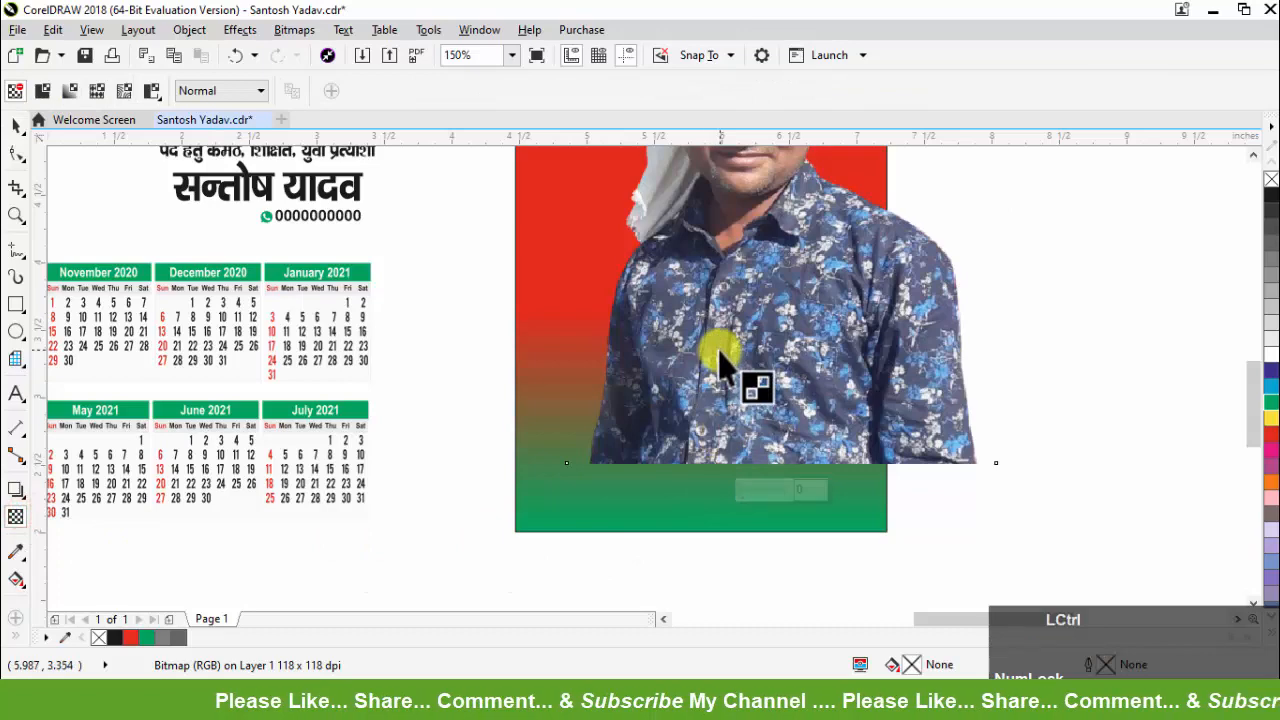
{"action": "left_click_drag", "start_coordinate": [718, 350], "coordinate": [716, 456]}
{"action": "key", "text": "space"}
{"action": "scroll", "coordinate": [776, 500], "scroll_direction": "down", "scroll_amount": 1}
{"action": "left_click", "coordinate": [1000, 437]}
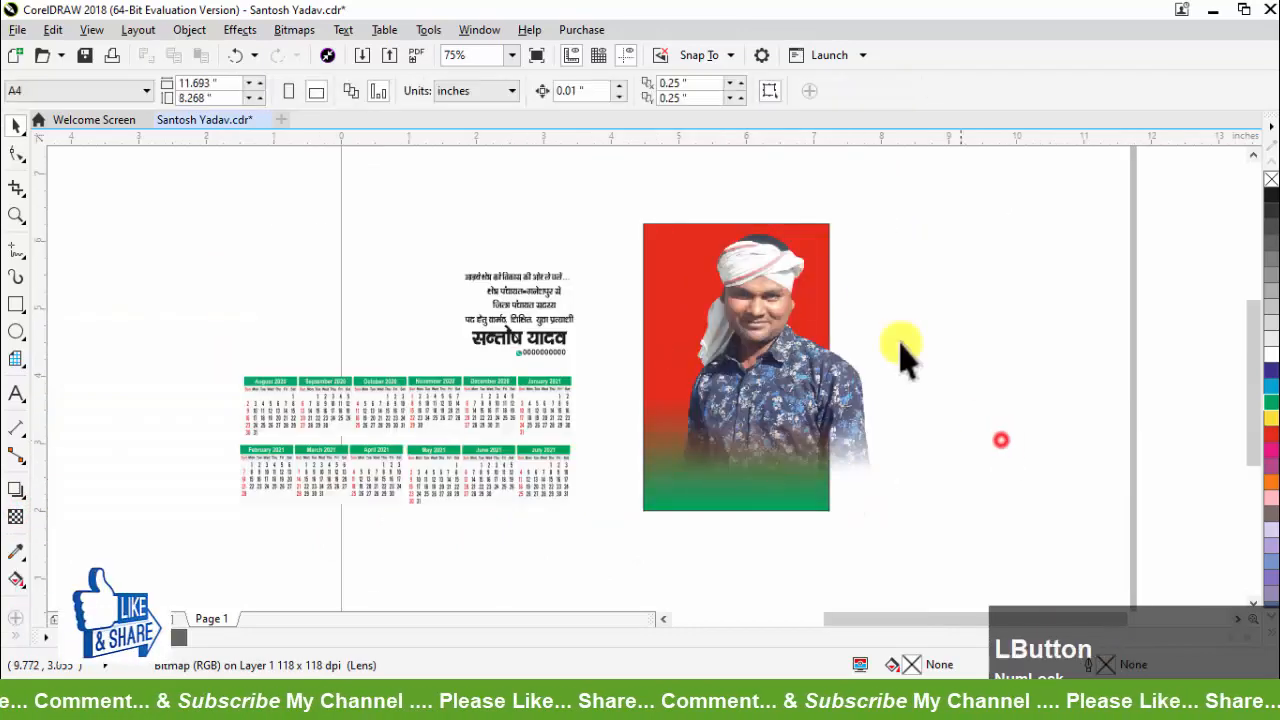
Place the candidate's name and phone number, enlarged, across the bottom of the gradient rectangle, with guidelines just inside its four edges
{"action": "scroll", "coordinate": [791, 283], "scroll_direction": "up", "scroll_amount": 1}
{"action": "scroll", "coordinate": [487, 334], "scroll_direction": "down", "scroll_amount": 1}
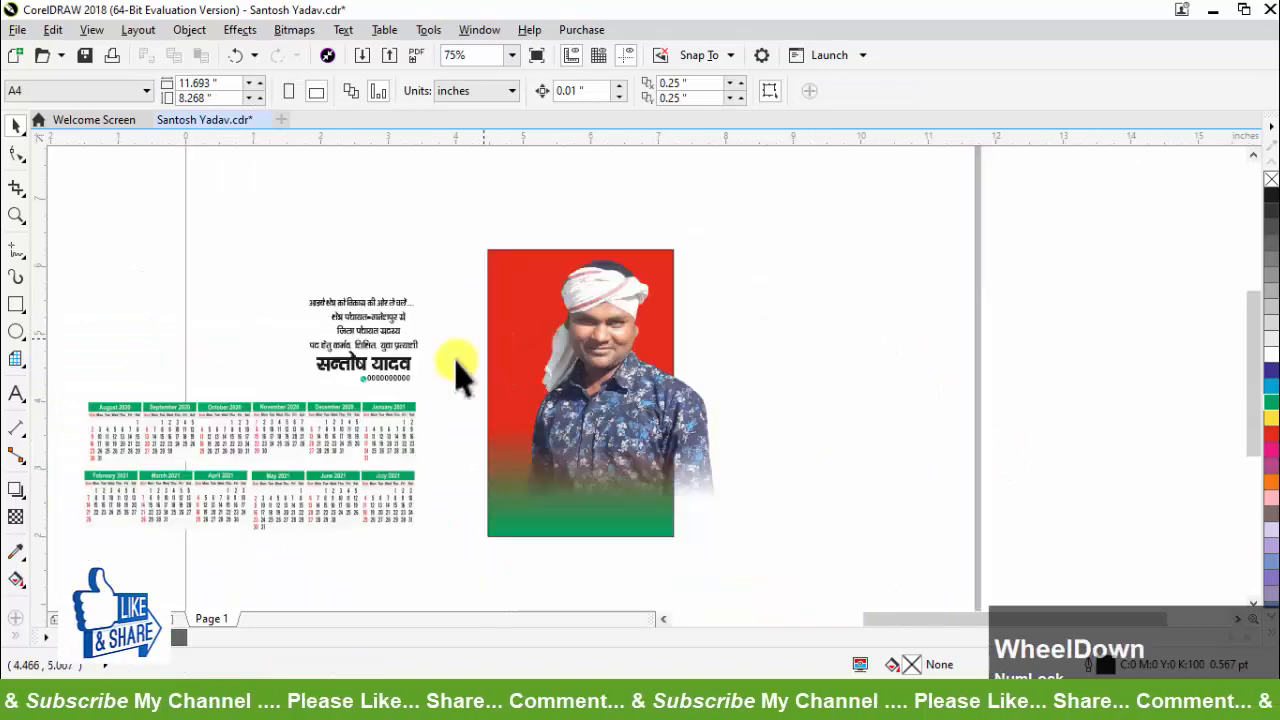
{"action": "left_click", "coordinate": [386, 370]}
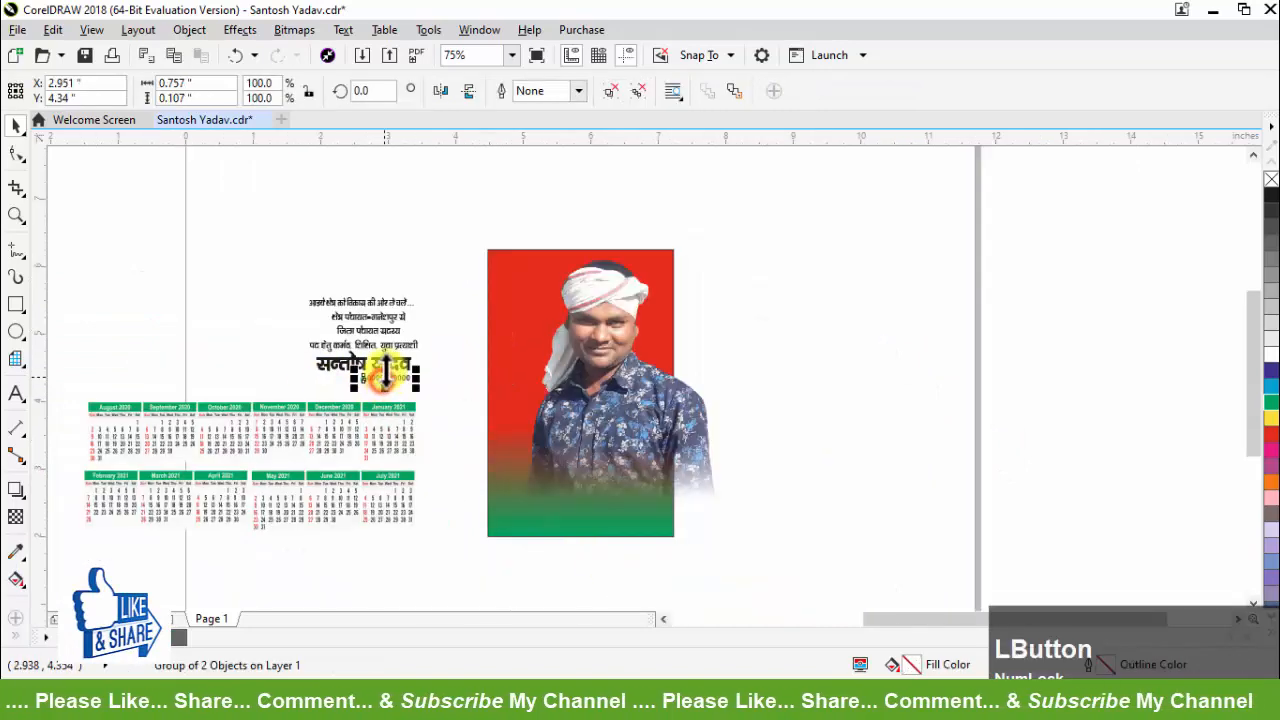
{"action": "left_click_drag", "start_coordinate": [400, 371], "coordinate": [670, 536]}
{"action": "scroll", "coordinate": [576, 537], "scroll_direction": "up", "scroll_amount": 1}
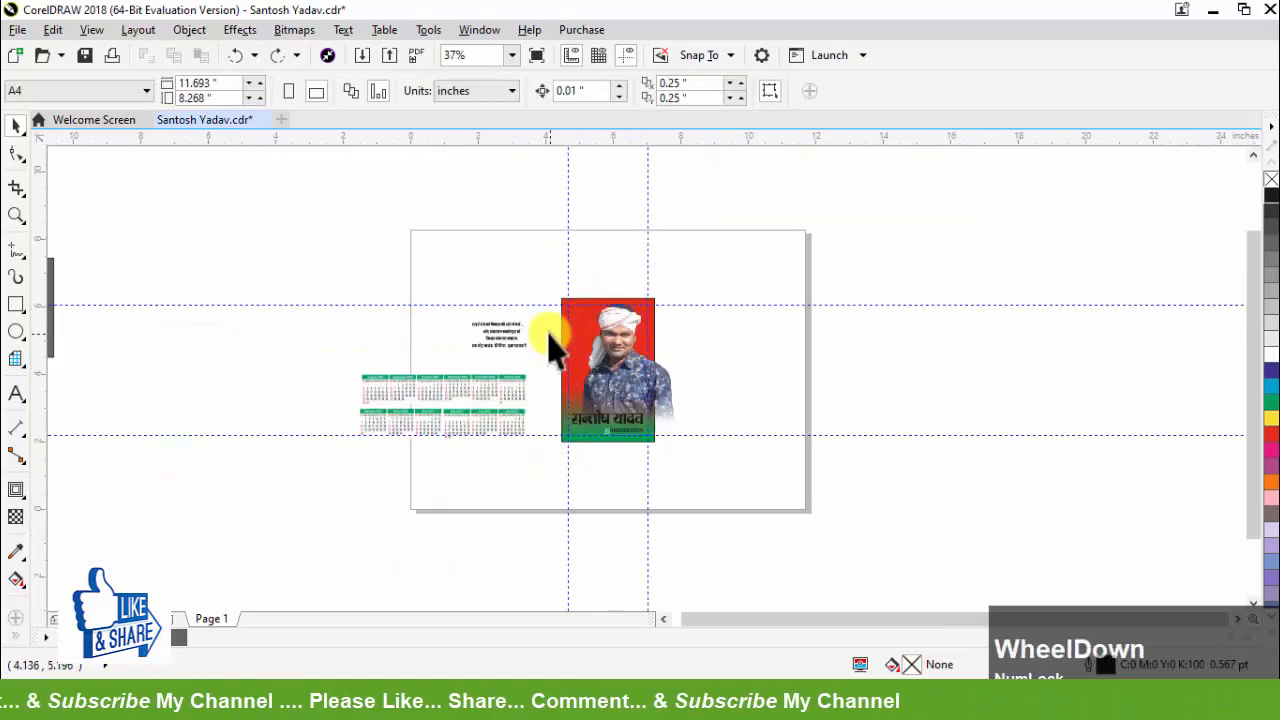
{"action": "scroll", "coordinate": [553, 345], "scroll_direction": "up", "scroll_amount": 3}
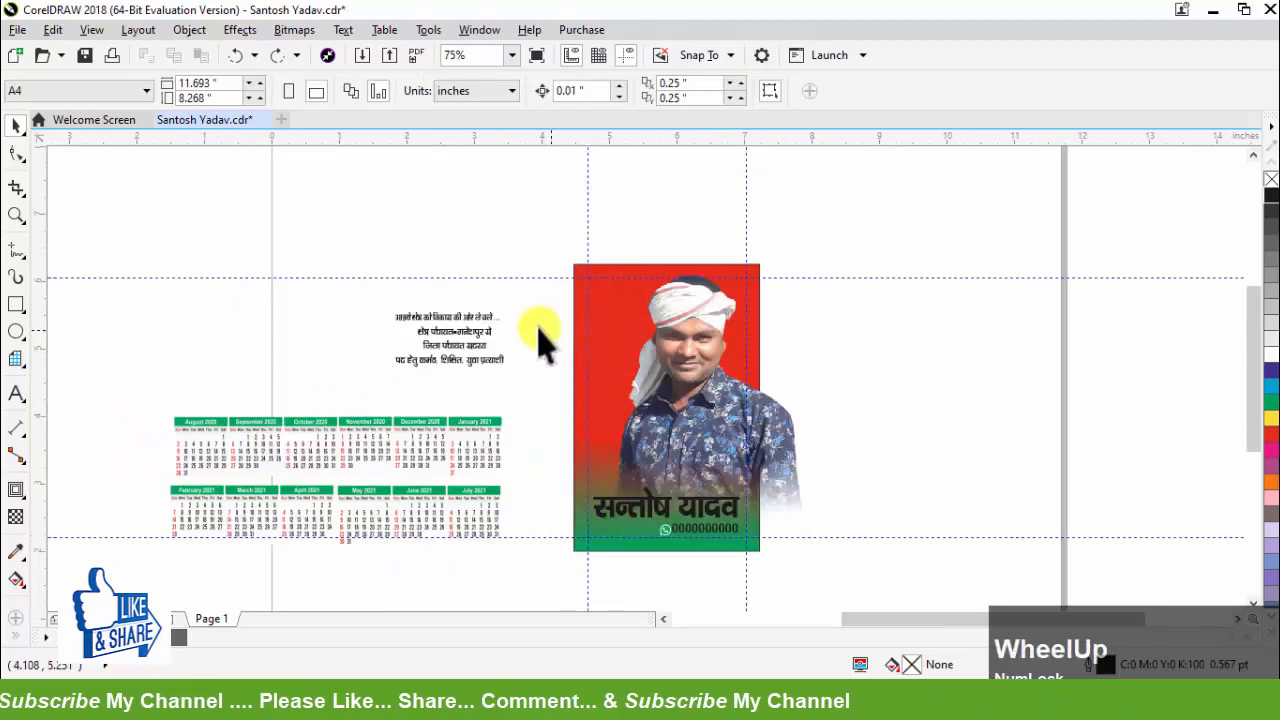
Place the slogan "आइये क्षेत्र को विकास की ओर ले चलें ..." in the upper corner of the guidelines and shift the photo clear below it
{"action": "left_click_drag", "start_coordinate": [294, 349], "coordinate": [683, 279]}
{"action": "scroll", "coordinate": [846, 284], "scroll_direction": "up", "scroll_amount": 2}
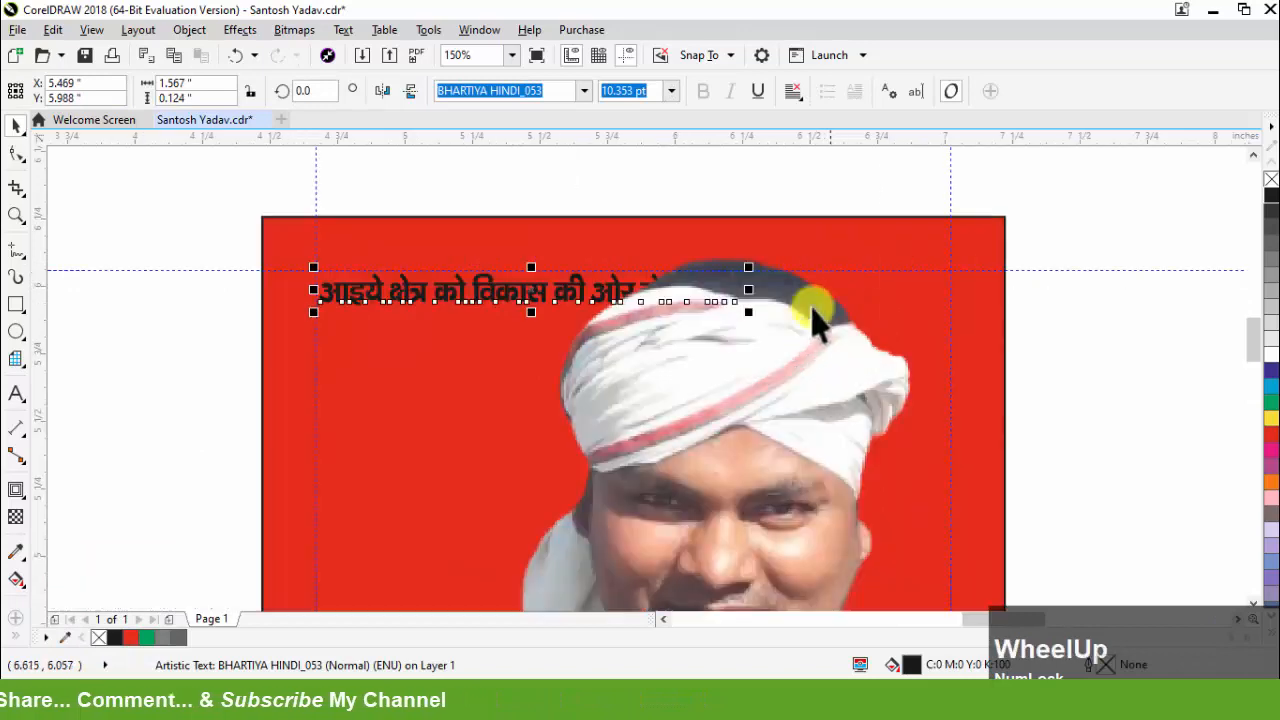
{"action": "left_click", "coordinate": [560, 323]}
{"action": "left_click_drag", "start_coordinate": [360, 234], "coordinate": [434, 318]}
{"action": "left_click", "coordinate": [600, 298]}
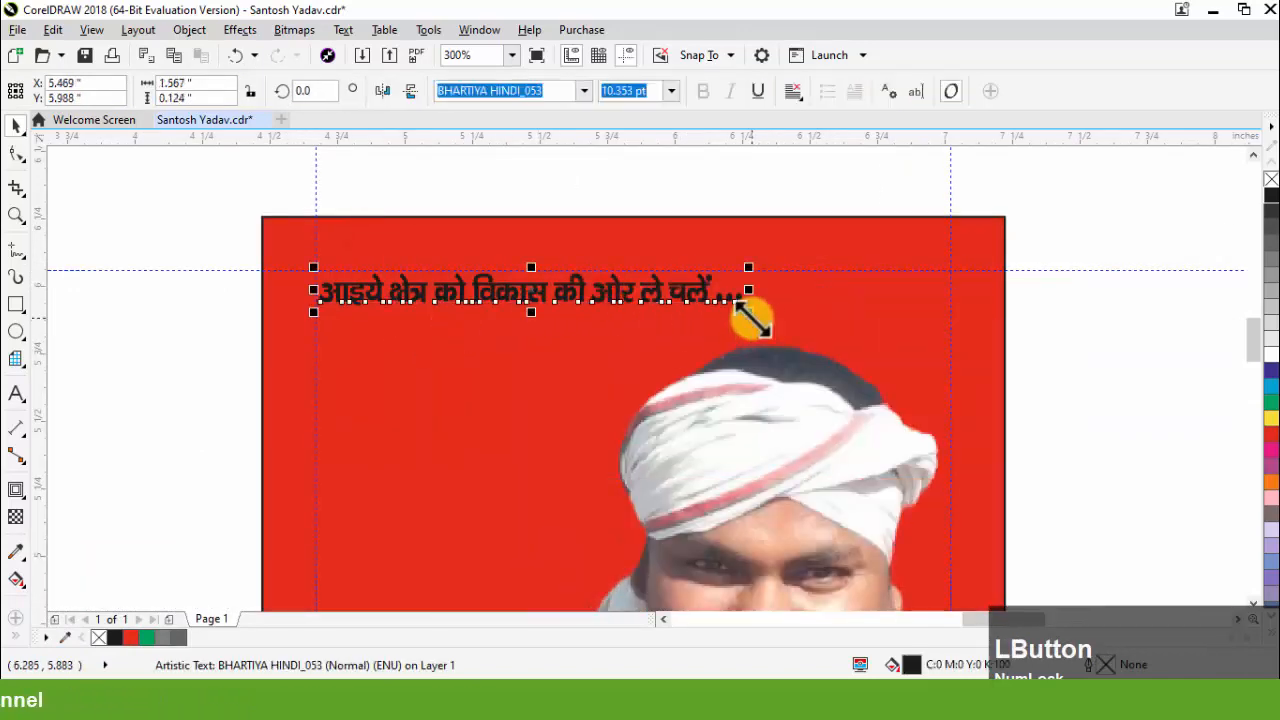
Enlarge the slogan to about 13 pt and colour it white
{"action": "left_click_drag", "start_coordinate": [749, 311], "coordinate": [871, 366]}
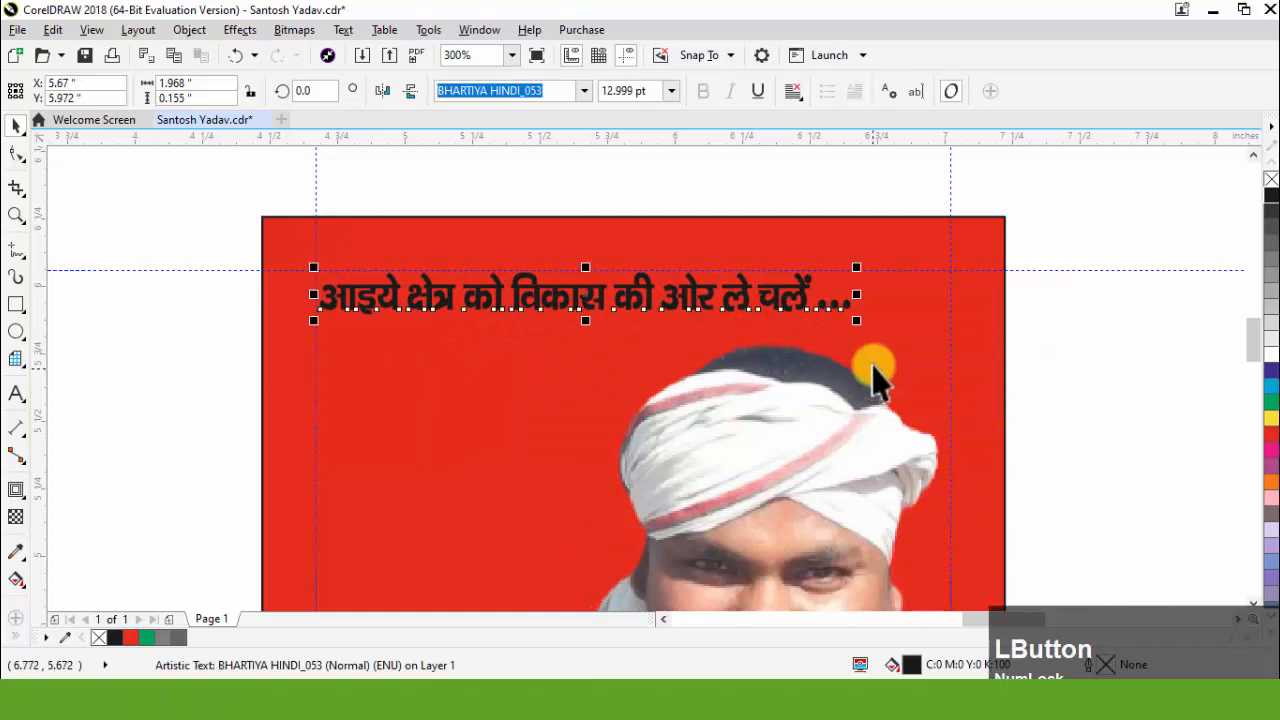
{"action": "left_click", "coordinate": [1270, 352]}
{"action": "scroll", "coordinate": [889, 266], "scroll_direction": "down", "scroll_amount": 2}
{"action": "left_click", "coordinate": [443, 371]}
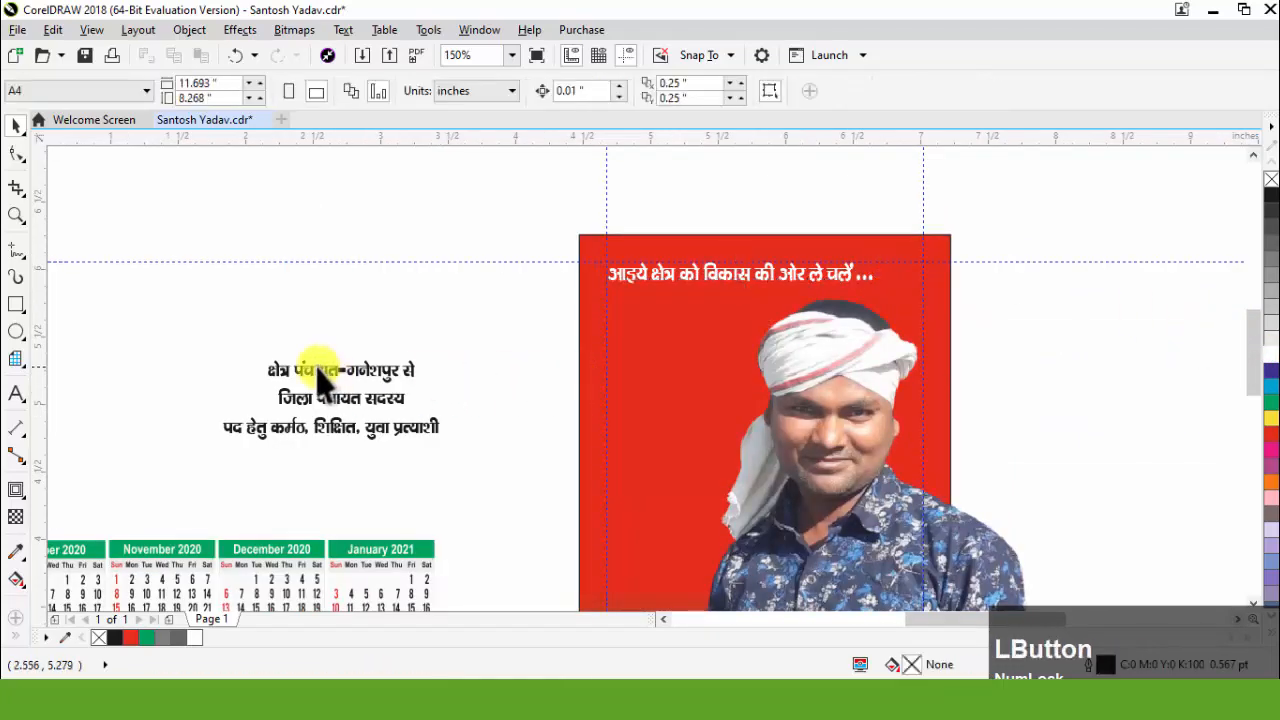
Place the text "क्षेत्र पंचायत गनेशपुर से" on the red area beside the turban, broken into two lines without the hyphen
{"action": "left_click_drag", "start_coordinate": [335, 380], "coordinate": [656, 311]}
{"action": "scroll", "coordinate": [734, 294], "scroll_direction": "up", "scroll_amount": 2}
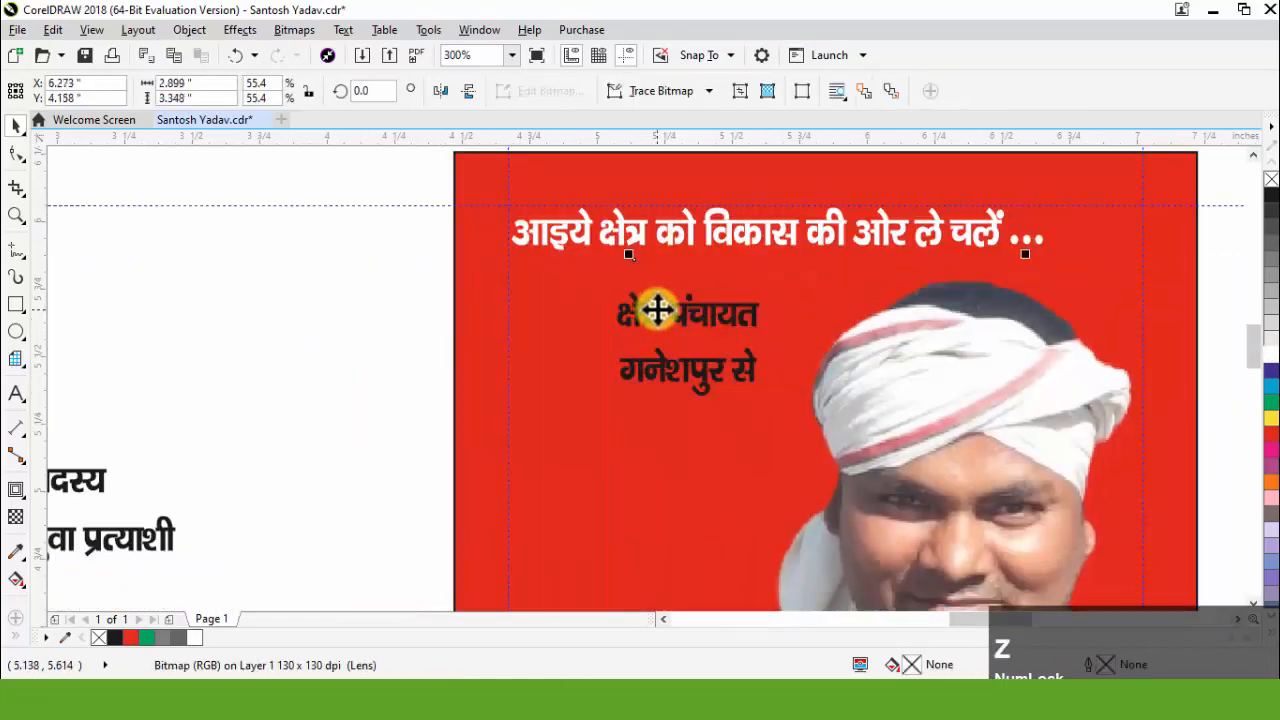
{"action": "scroll", "coordinate": [645, 226], "scroll_direction": "down", "scroll_amount": 4}
{"action": "scroll", "coordinate": [709, 269], "scroll_direction": "up", "scroll_amount": 2}
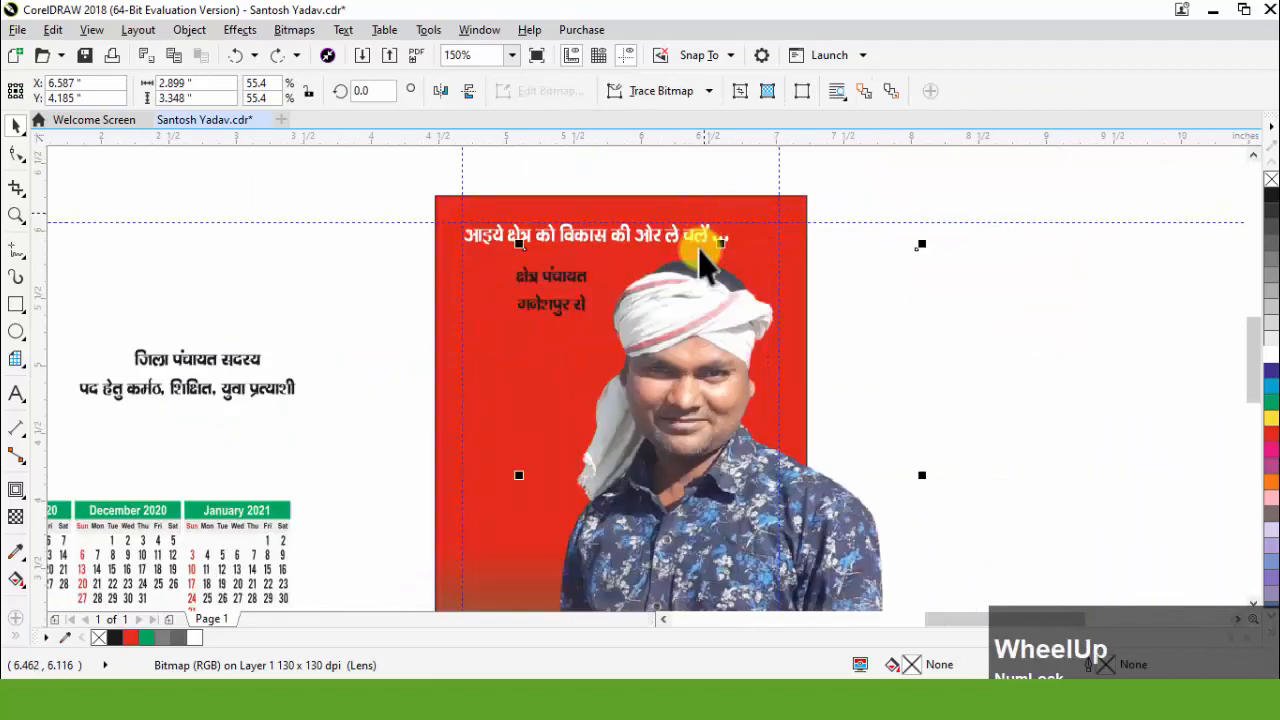
{"action": "scroll", "coordinate": [571, 194], "scroll_direction": "up", "scroll_amount": 4}
{"action": "scroll", "coordinate": [748, 408], "scroll_direction": "down", "scroll_amount": 4}
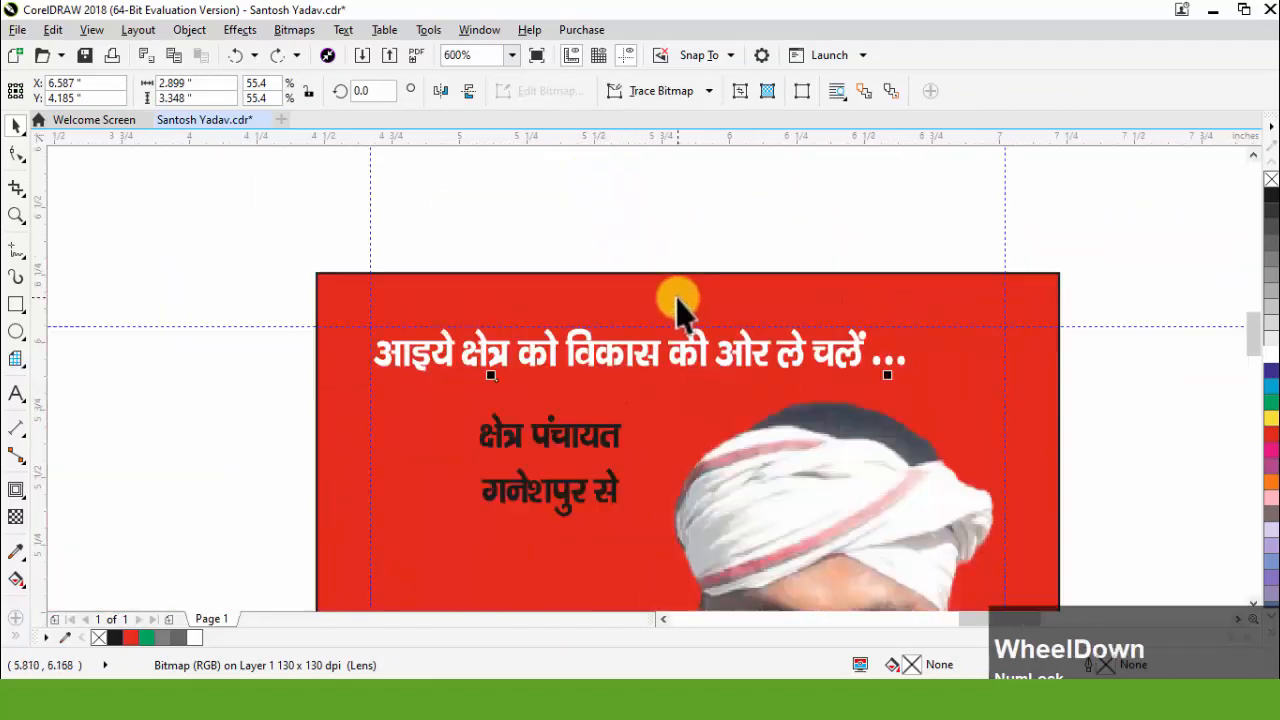
PowerClip the man's photo inside the gradient rectangle
{"action": "right_click", "coordinate": [740, 366]}
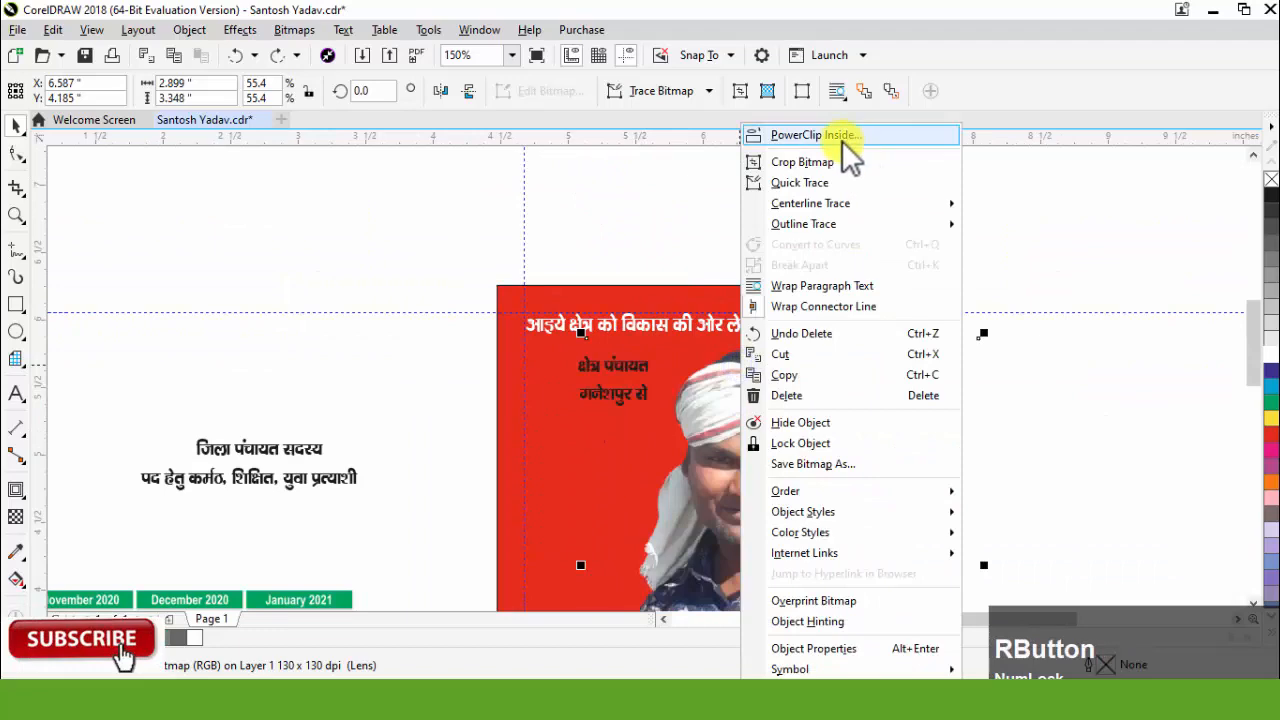
{"action": "left_click", "coordinate": [815, 139]}
{"action": "scroll", "coordinate": [683, 345], "scroll_direction": "up", "scroll_amount": 1}
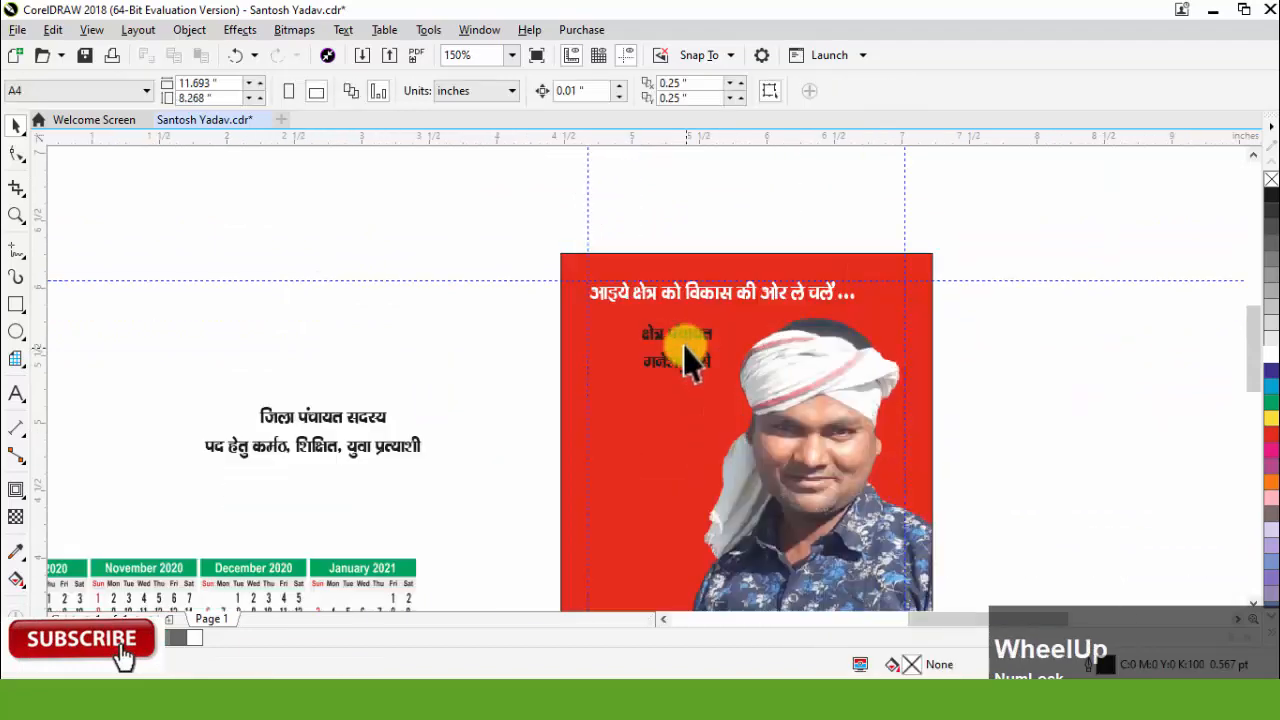
Align the क्षेत्र पंचायत text to the left guideline and place the two remaining Hindi lines below it, splitting the last into five lines
{"action": "left_click_drag", "start_coordinate": [683, 345], "coordinate": [638, 333]}
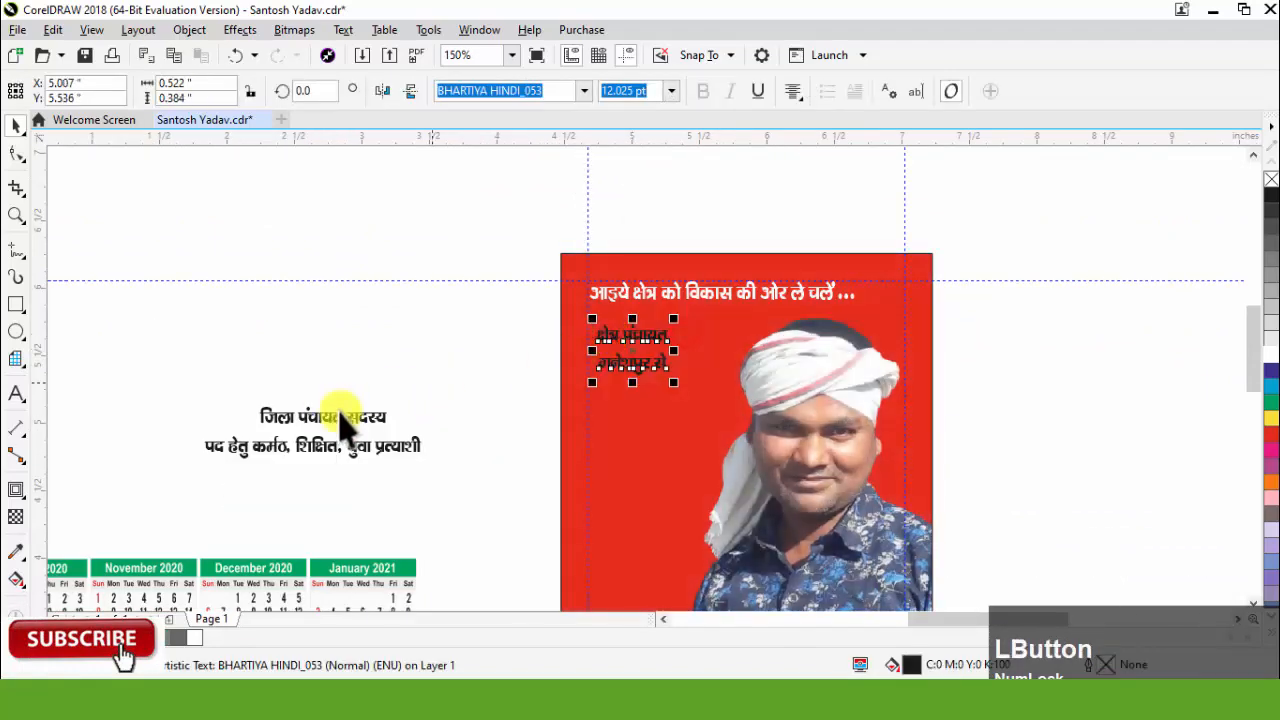
{"action": "left_click", "coordinate": [334, 418]}
{"action": "left_click", "coordinate": [320, 447], "text": "shift"}
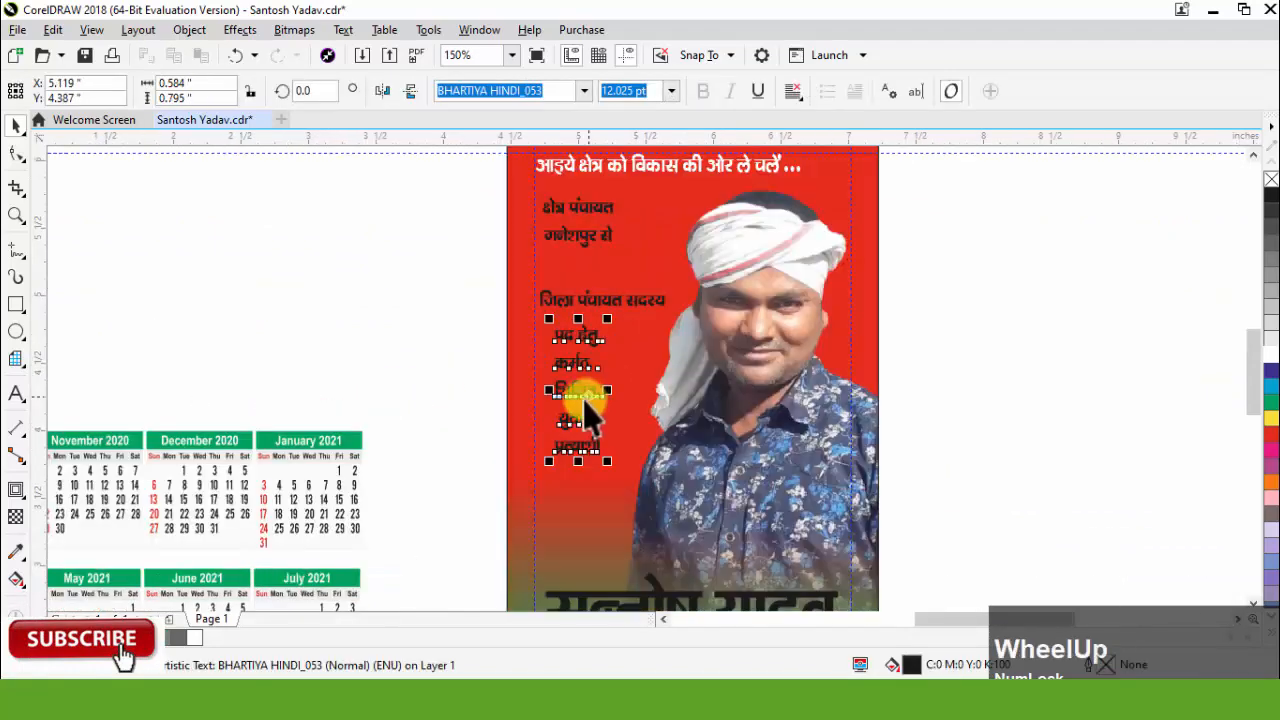
{"action": "scroll", "coordinate": [586, 410], "scroll_direction": "up", "scroll_amount": 1}
Centre-align the five-line पद हेतु text and remove the commas after कर्मठ and शिक्षित
{"action": "key", "text": "ctrl+space"}
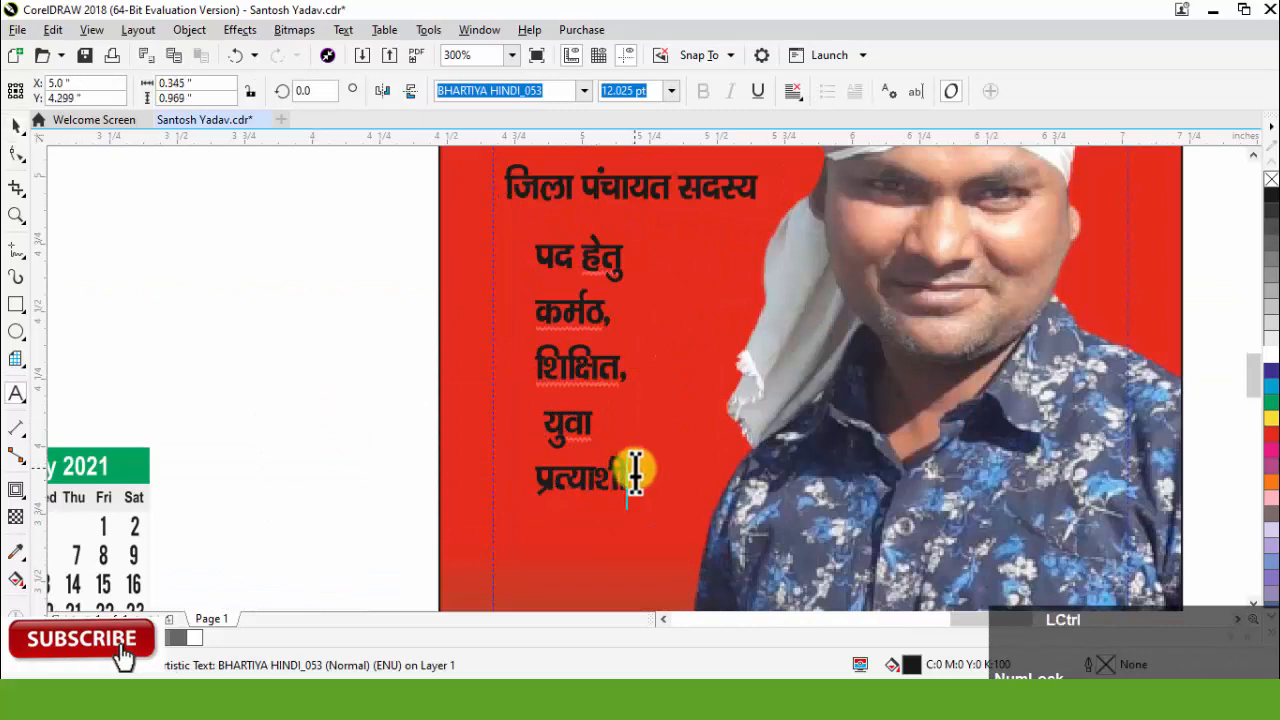
{"action": "key", "text": "ctrl+e"}
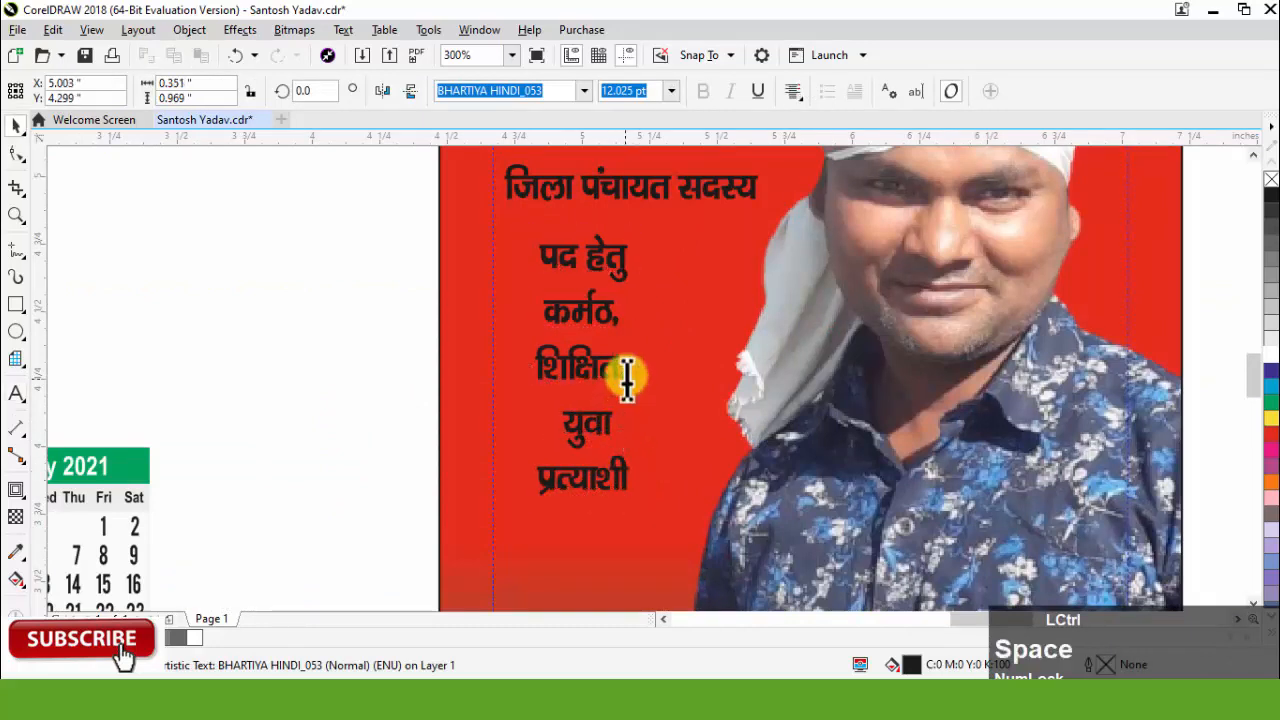
{"action": "left_click", "coordinate": [623, 372]}
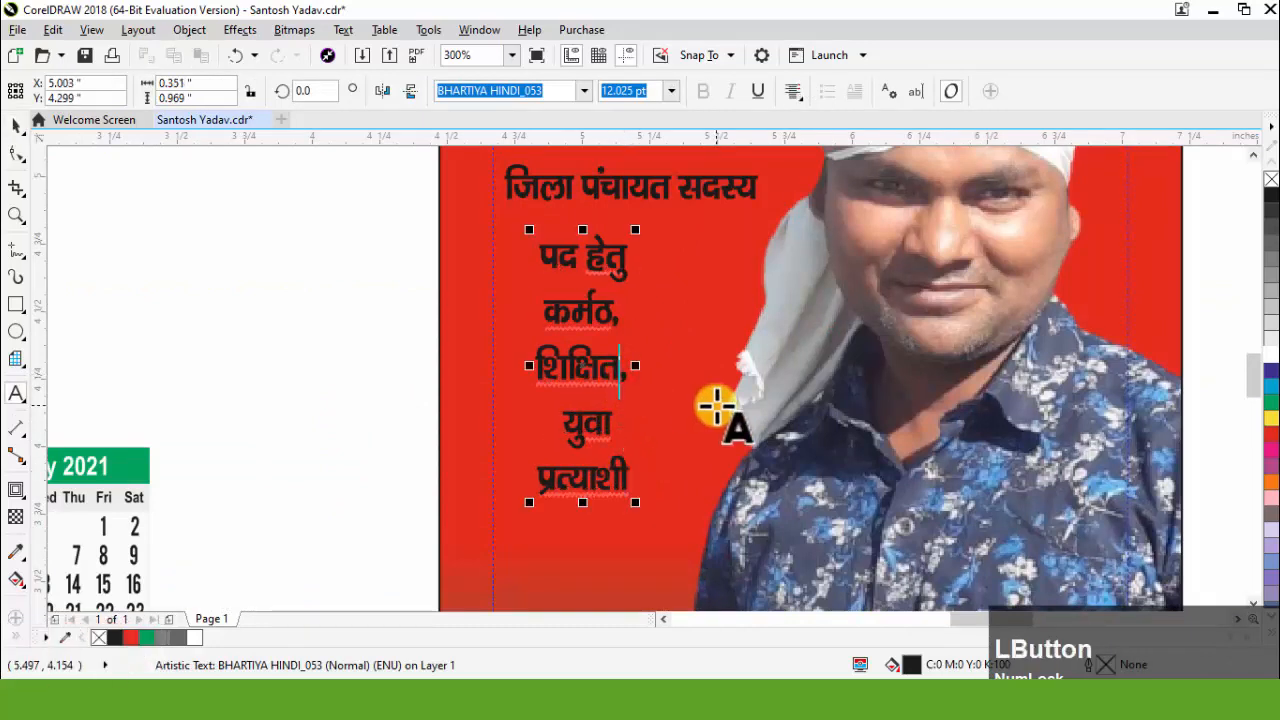
{"action": "key", "text": "Delete"}
{"action": "key", "text": "Up"}
{"action": "key", "text": "BackSpace"}
{"action": "key", "text": "ctrl+space"}
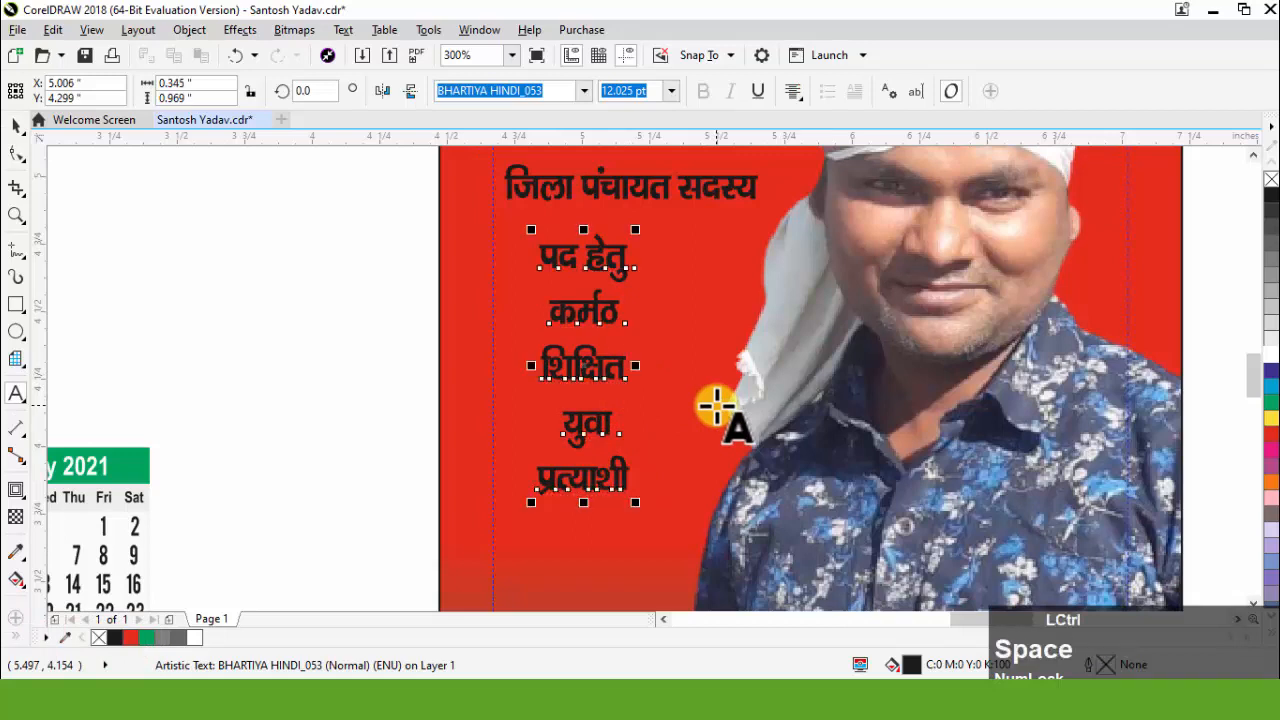
Cut the word प्रत्याशी out of the five-line text and paste it below as a separate text object
{"action": "key", "text": "ctrl+space"}
{"action": "left_click", "coordinate": [553, 480], "text": "shift"}
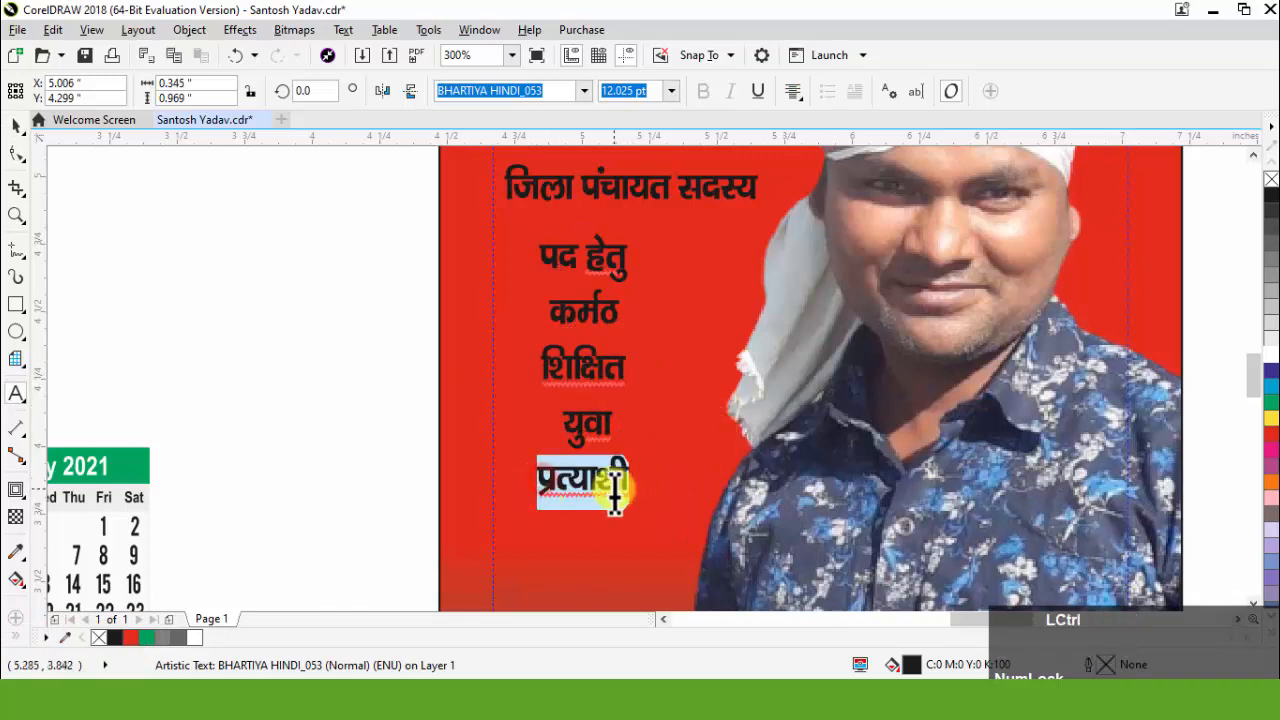
{"action": "key", "text": "ctrl+x"}
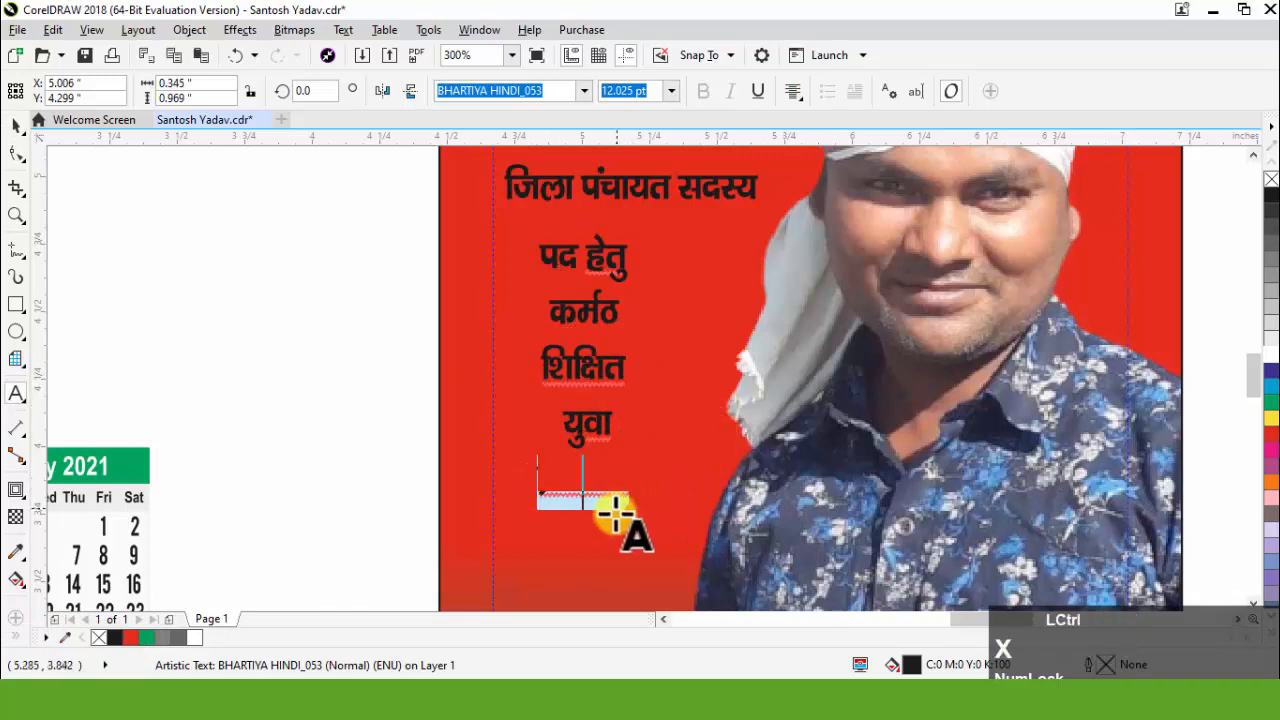
{"action": "key", "text": "BackSpace"}
{"action": "key", "text": "Escape"}
{"action": "left_click", "coordinate": [556, 521]}
{"action": "key", "text": "ctrl+v"}
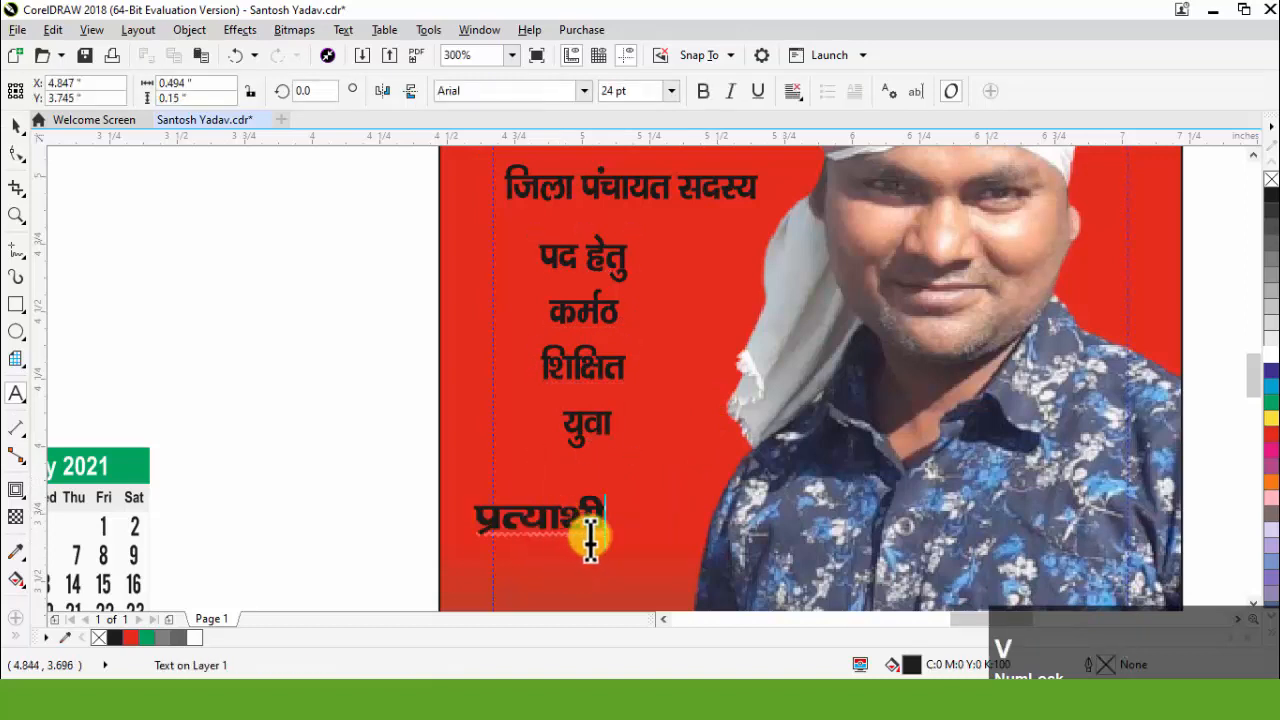
Set प्रत्याशी in BHARTIYA HINDI_053 at about 23 pt and enlarge the four lines above it to about 15 pt
{"action": "key", "text": "ctrl+space"}
{"action": "left_click_drag", "start_coordinate": [560, 514], "coordinate": [651, 491]}
{"action": "left_click", "coordinate": [597, 452]}
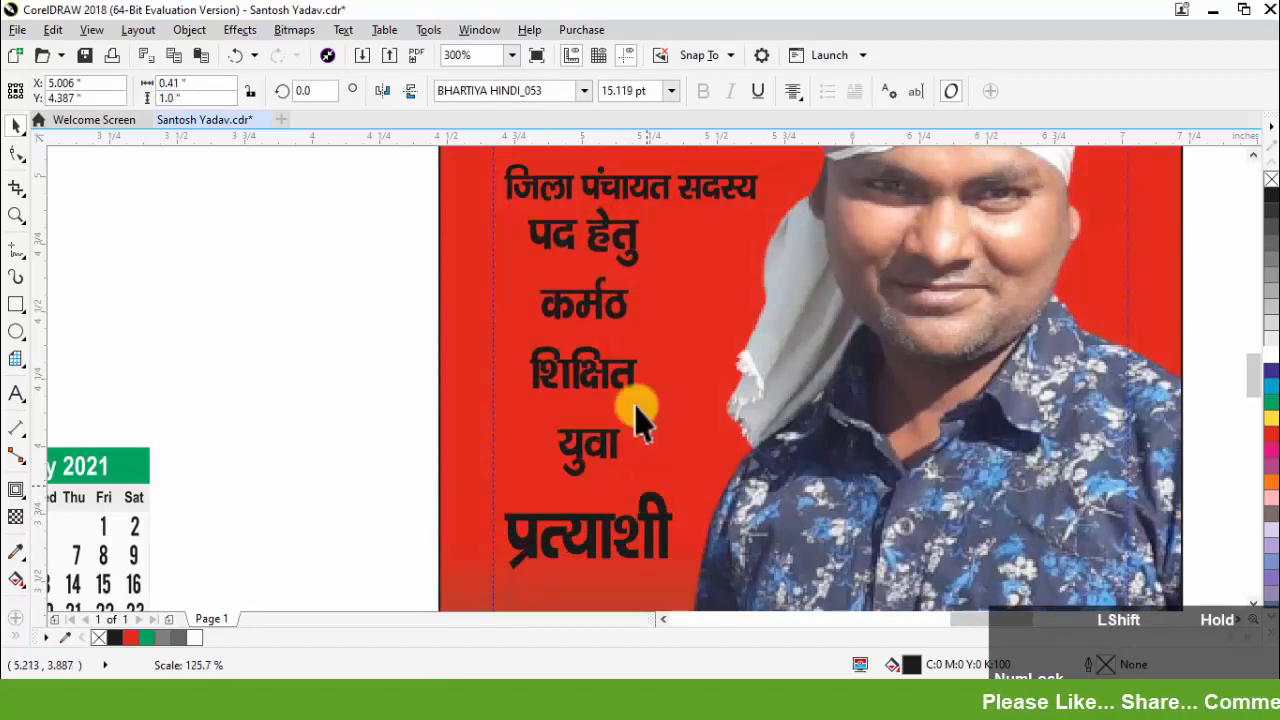
Colour the four-line पद हेतु text white, tighten its line spacing and centre it above प्रत्याशी
{"action": "left_click_drag", "start_coordinate": [606, 306], "coordinate": [606, 330], "text": "ctrl"}
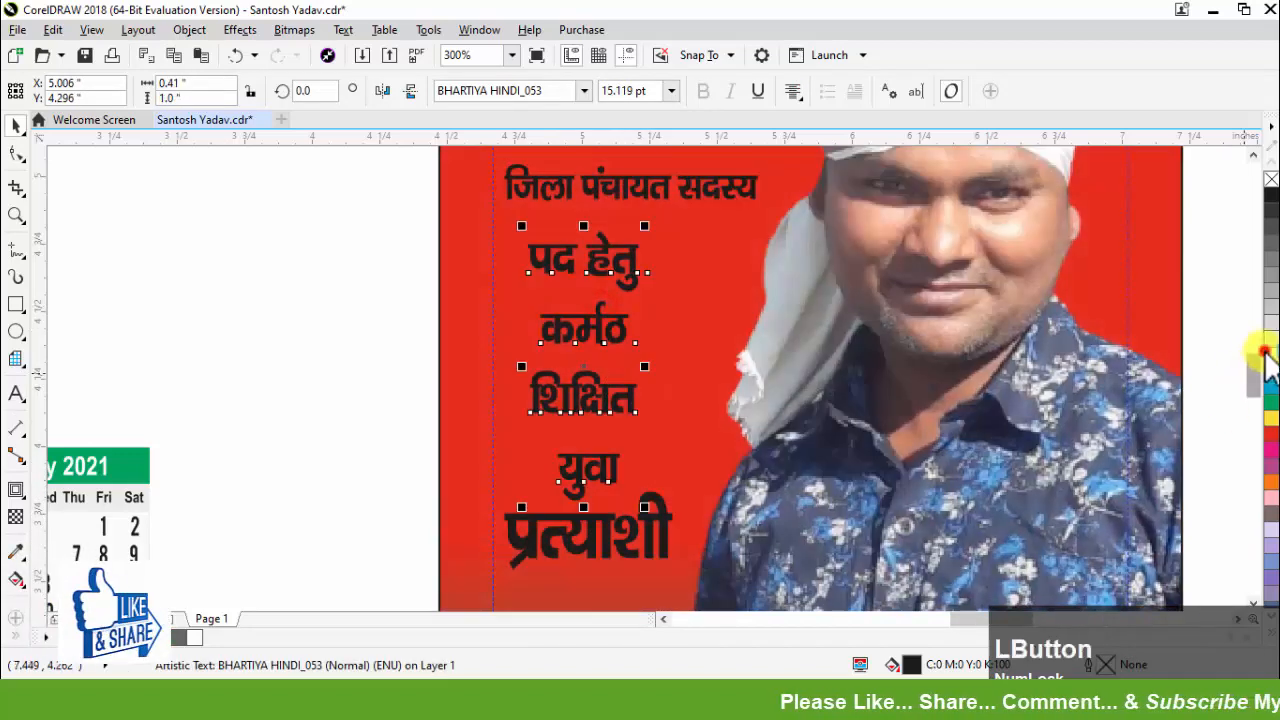
{"action": "key", "text": "F10"}
{"action": "left_click_drag", "start_coordinate": [514, 514], "coordinate": [527, 457]}
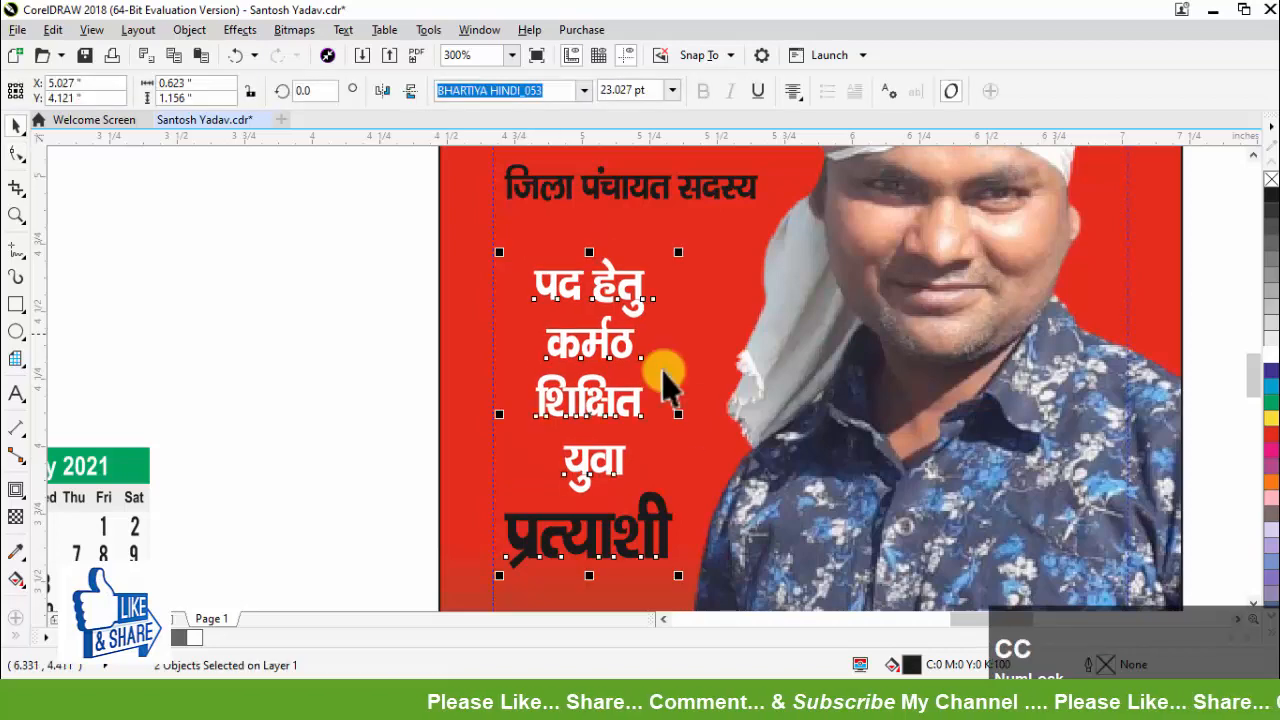
{"action": "left_click", "coordinate": [357, 348]}
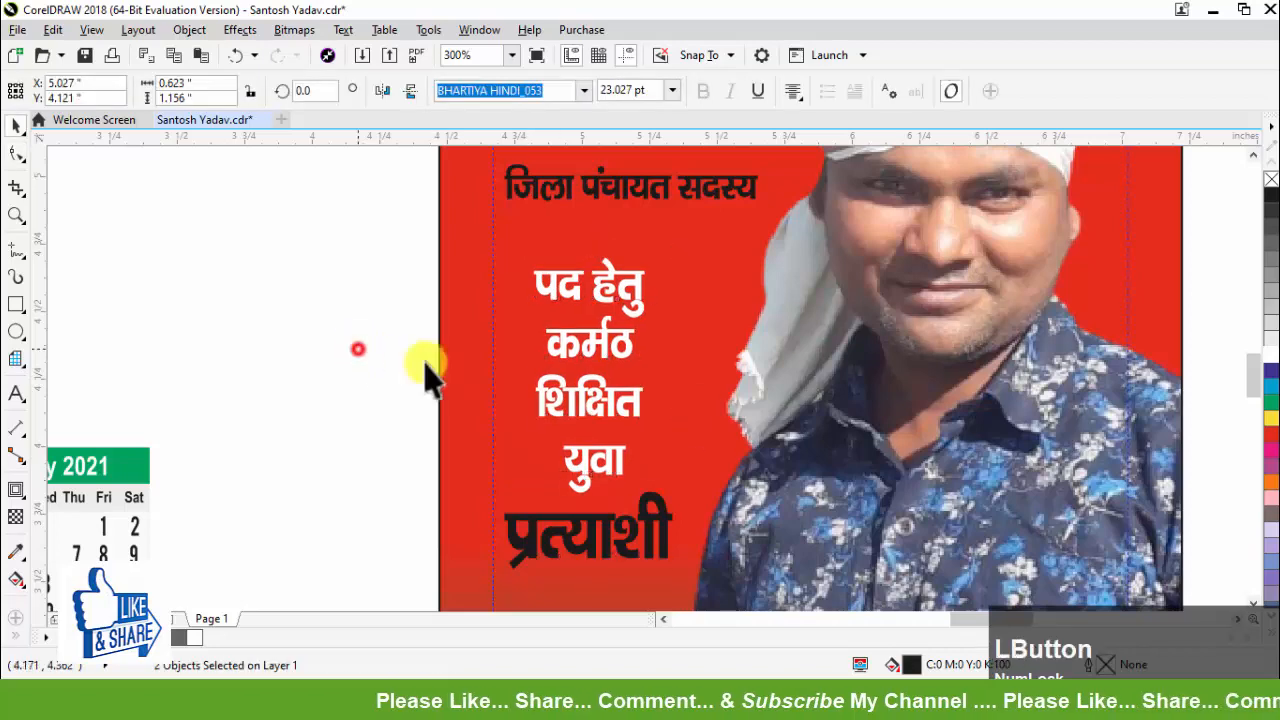
Stretch the जिला पंचायत सदस्य line to about twice its height and fit it between the left guideline and the photo
{"action": "scroll", "coordinate": [508, 388], "scroll_direction": "down", "scroll_amount": 2}
{"action": "left_click", "coordinate": [504, 387]}
{"action": "scroll", "coordinate": [621, 318], "scroll_direction": "up", "scroll_amount": 1}
{"action": "left_click", "coordinate": [656, 420]}
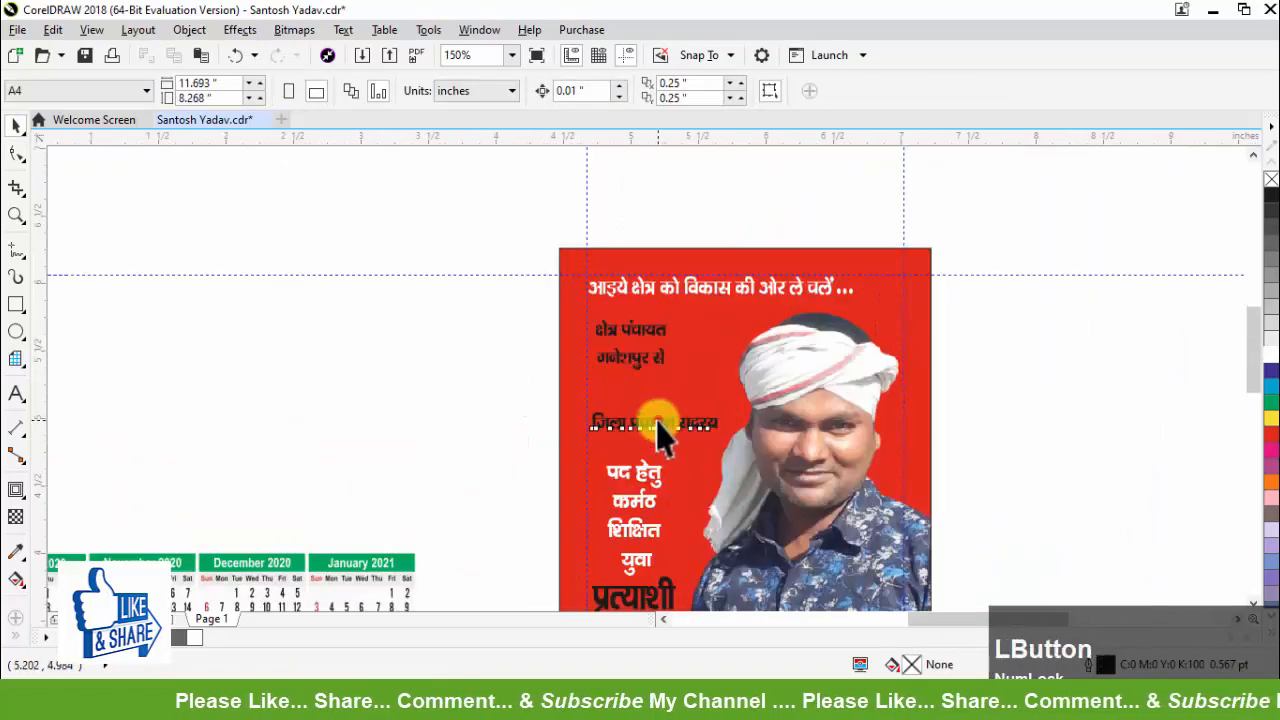
{"action": "scroll", "coordinate": [655, 420], "scroll_direction": "up", "scroll_amount": 1}
{"action": "left_click_drag", "start_coordinate": [657, 410], "coordinate": [669, 372]}
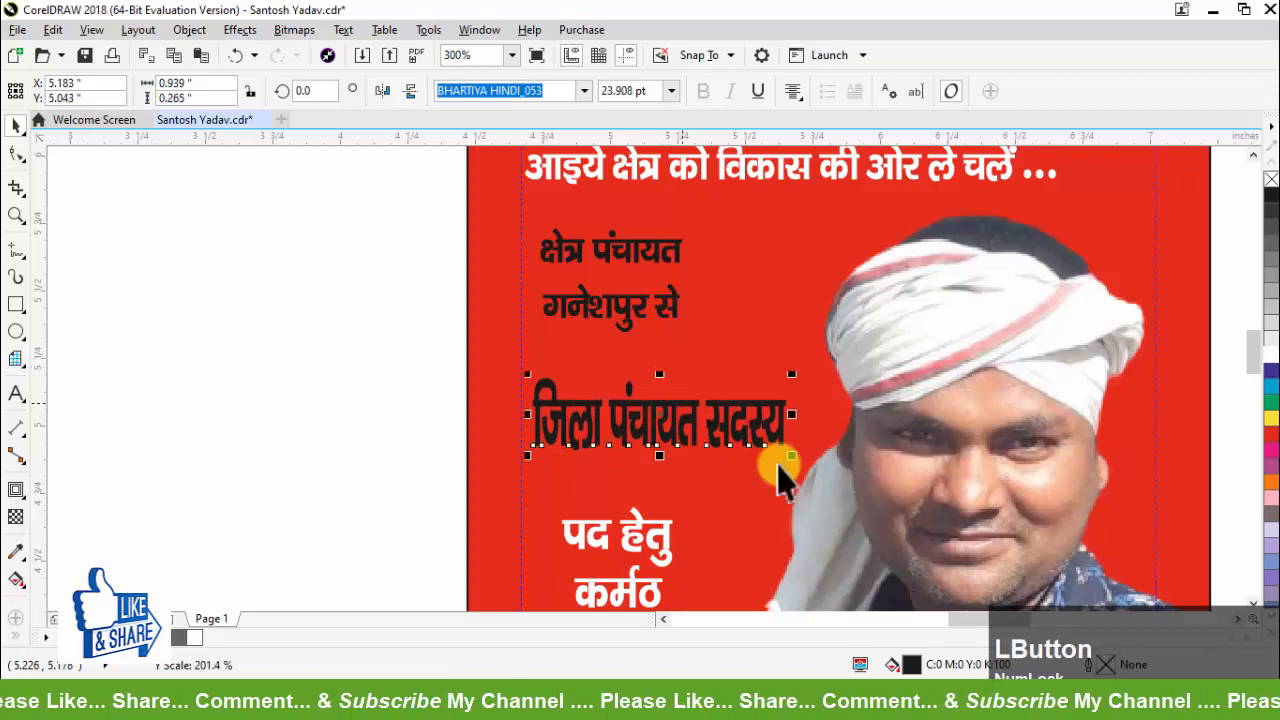
{"action": "left_click_drag", "start_coordinate": [792, 458], "coordinate": [779, 465]}
{"action": "left_click_drag", "start_coordinate": [717, 423], "coordinate": [710, 439]}
{"action": "left_click", "coordinate": [357, 380]}
Draw a rectangle about 1.18 by 0.3 inches around जिला पंचायत सदस्य from the background's left edge and fully round its right corners
{"action": "left_click", "coordinate": [14, 304]}
{"action": "left_click_drag", "start_coordinate": [467, 392], "coordinate": [786, 472]}
{"action": "key", "text": "space"}
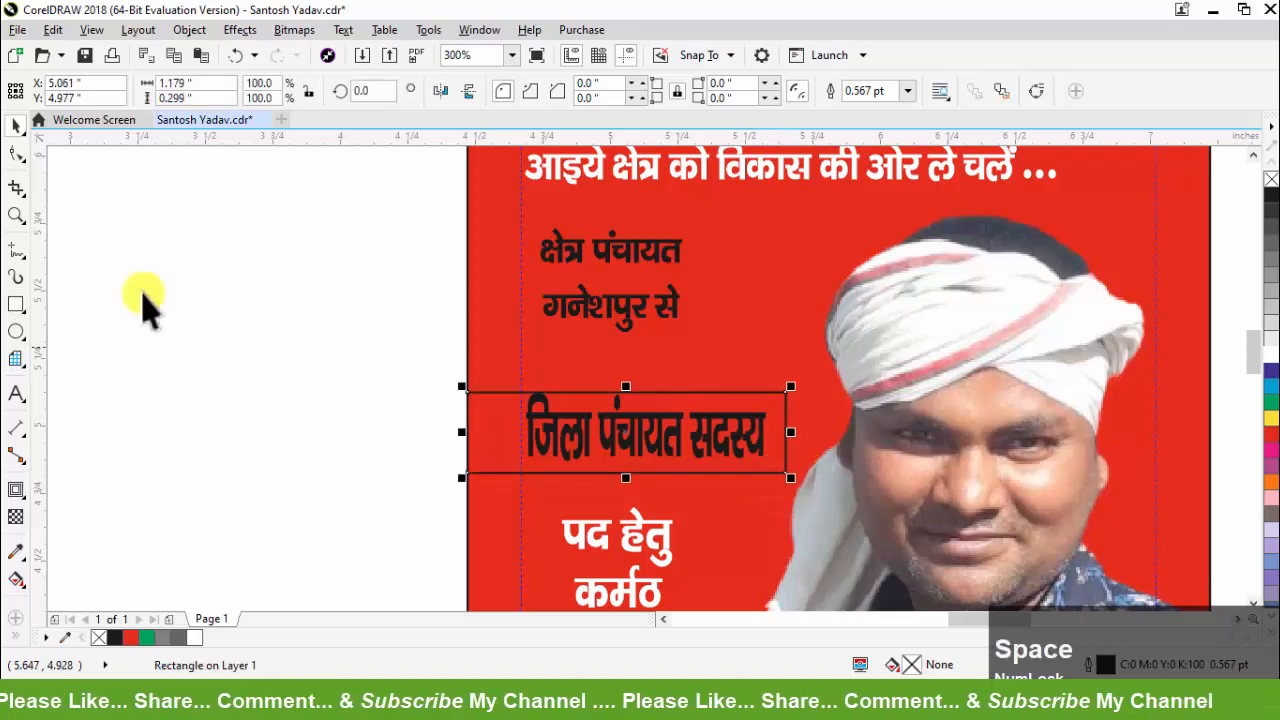
{"action": "left_click", "coordinate": [15, 152]}
{"action": "left_click_drag", "start_coordinate": [810, 393], "coordinate": [686, 486]}
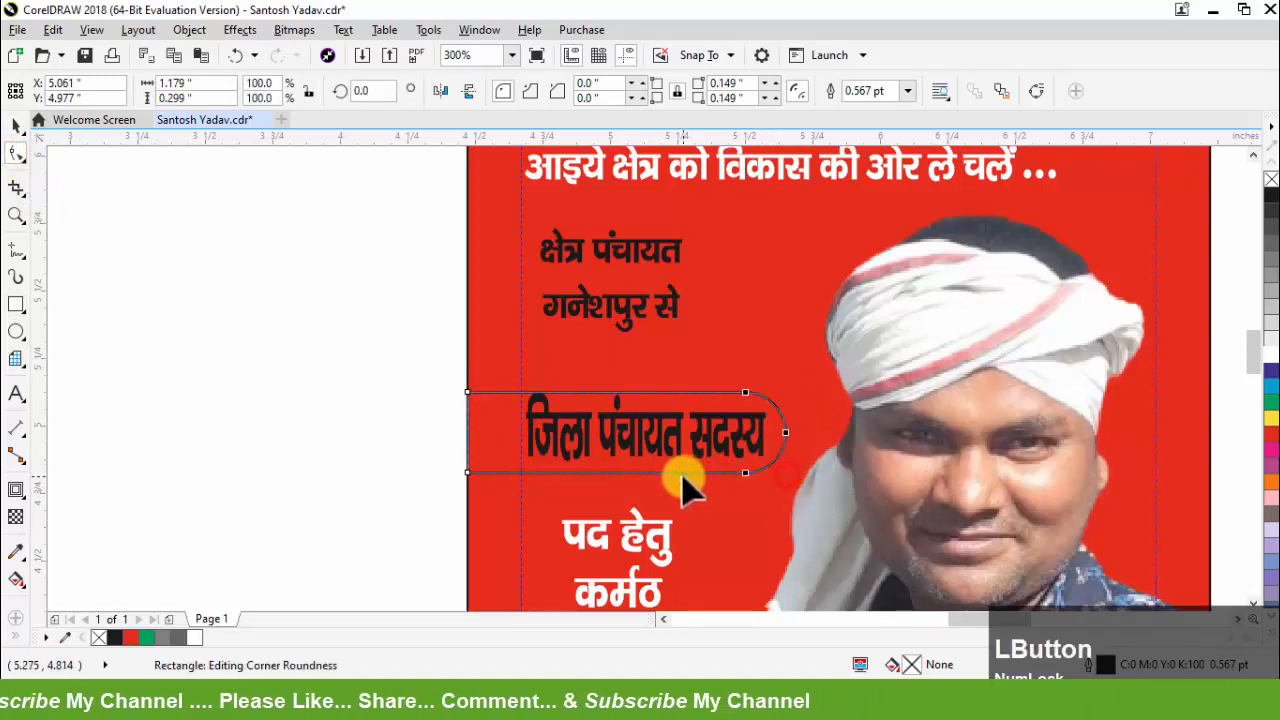
Widen the rounded rectangle to about 1.22 inches and fill it with green
{"action": "key", "text": "space"}
{"action": "left_click_drag", "start_coordinate": [794, 431], "coordinate": [802, 462]}
{"action": "left_click", "coordinate": [1268, 405]}
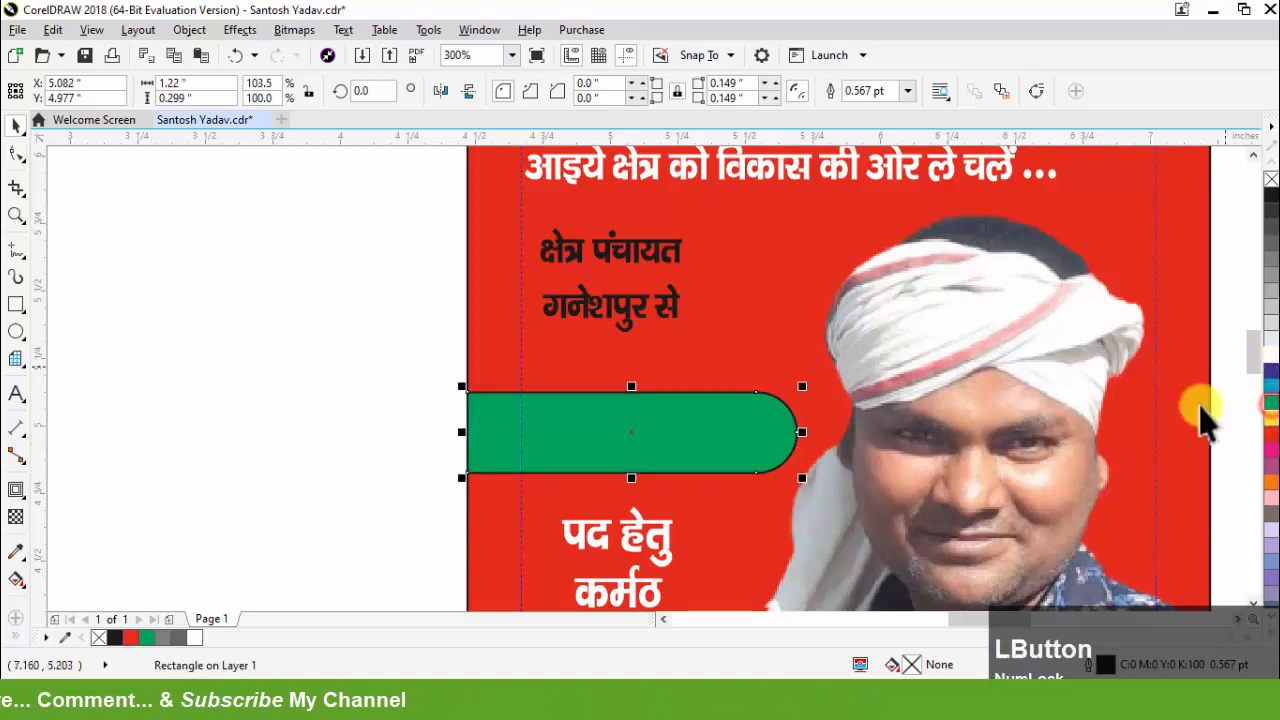
Put the green rounded bar behind the जिला पंचायत सदस्य text and colour the text yellow
{"action": "left_click", "coordinate": [371, 418]}
{"action": "left_click_drag", "start_coordinate": [449, 383], "coordinate": [785, 482]}
{"action": "key", "text": "shift+F2"}
{"action": "left_click", "coordinate": [75, 309]}
{"action": "scroll", "coordinate": [477, 366], "scroll_direction": "down", "scroll_amount": 1}
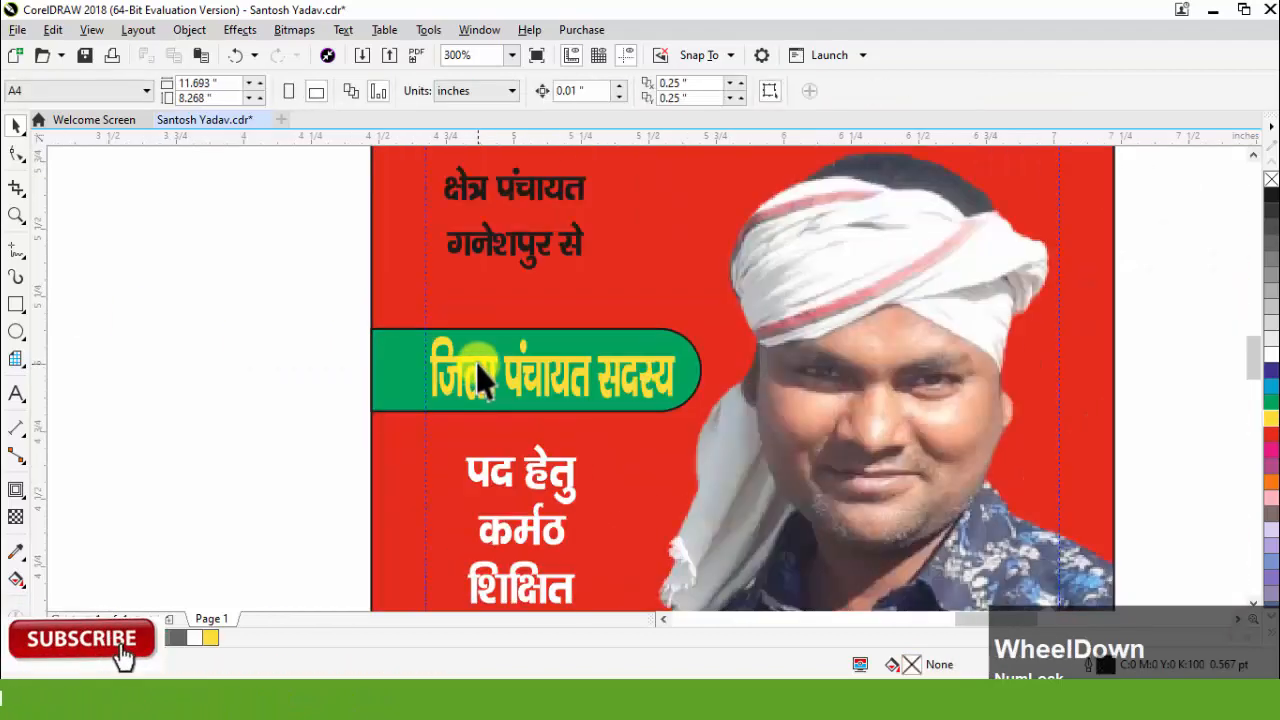
Give the जिला पंचायत सदस्य text a 3 pt black outline with rounded corners placed behind its fill
{"action": "left_click", "coordinate": [477, 366]}
{"action": "key", "text": "F12"}
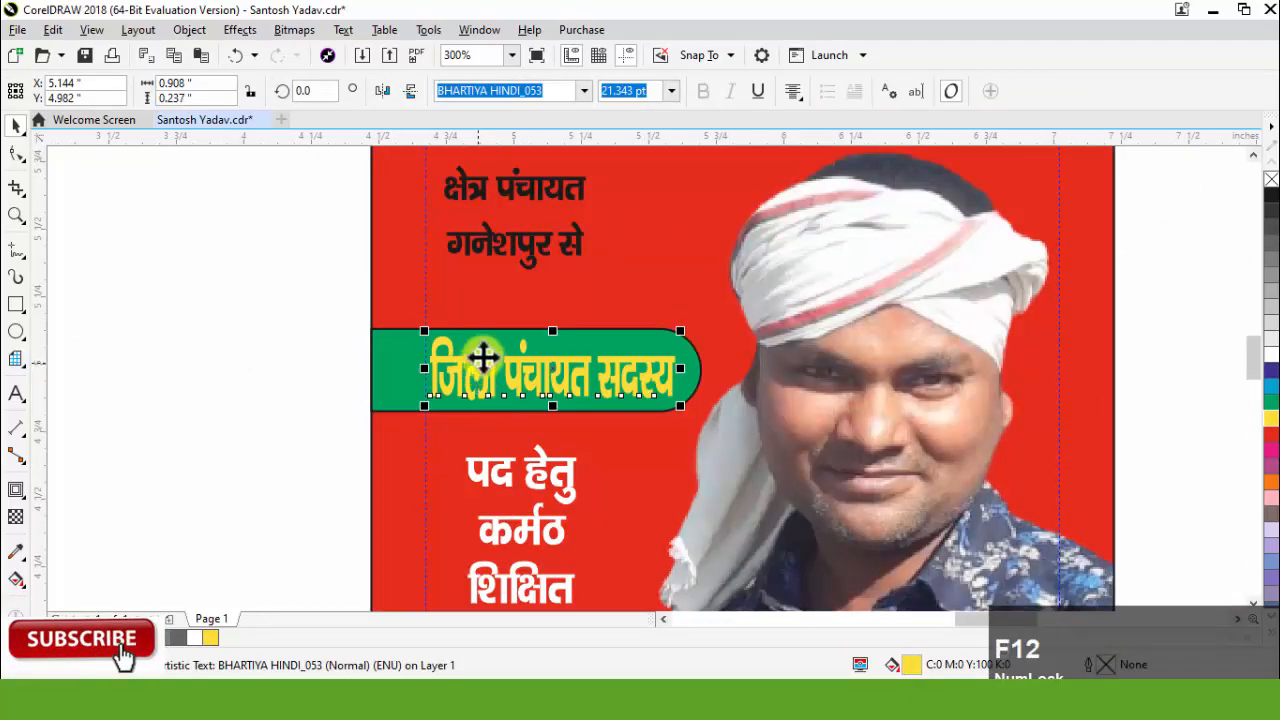
{"action": "left_click", "coordinate": [520, 222]}
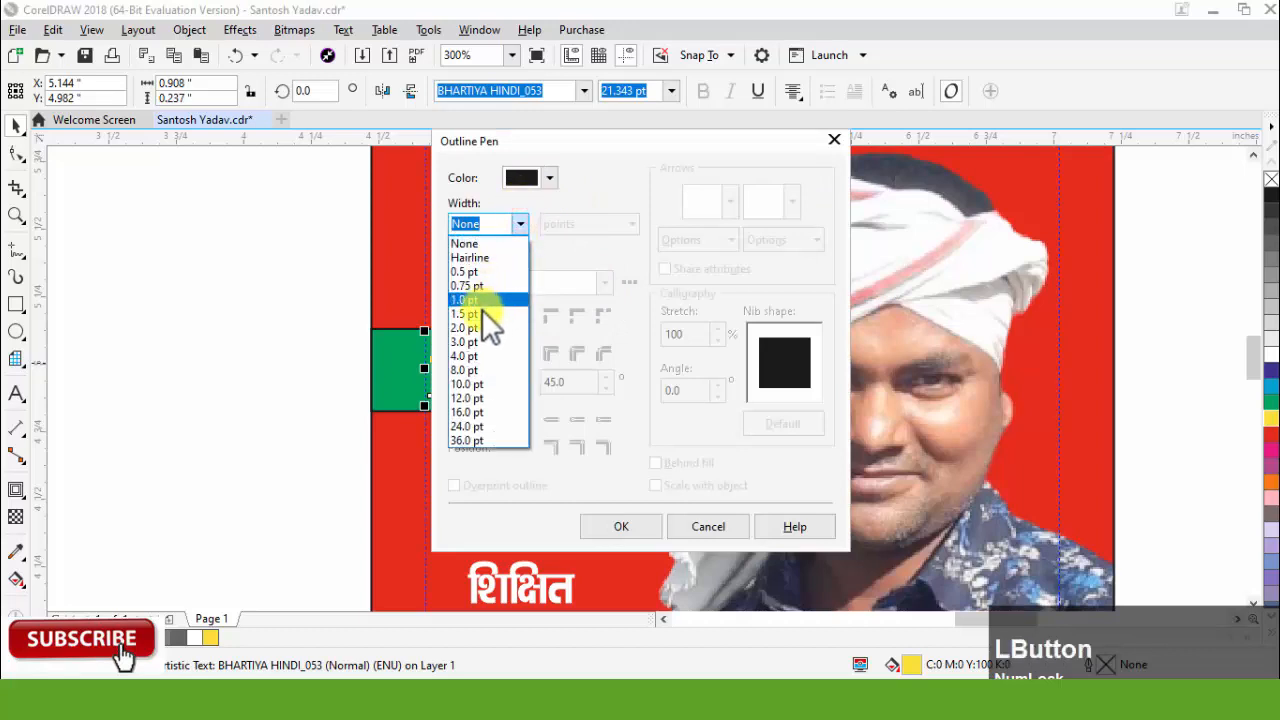
{"action": "left_click", "coordinate": [469, 341]}
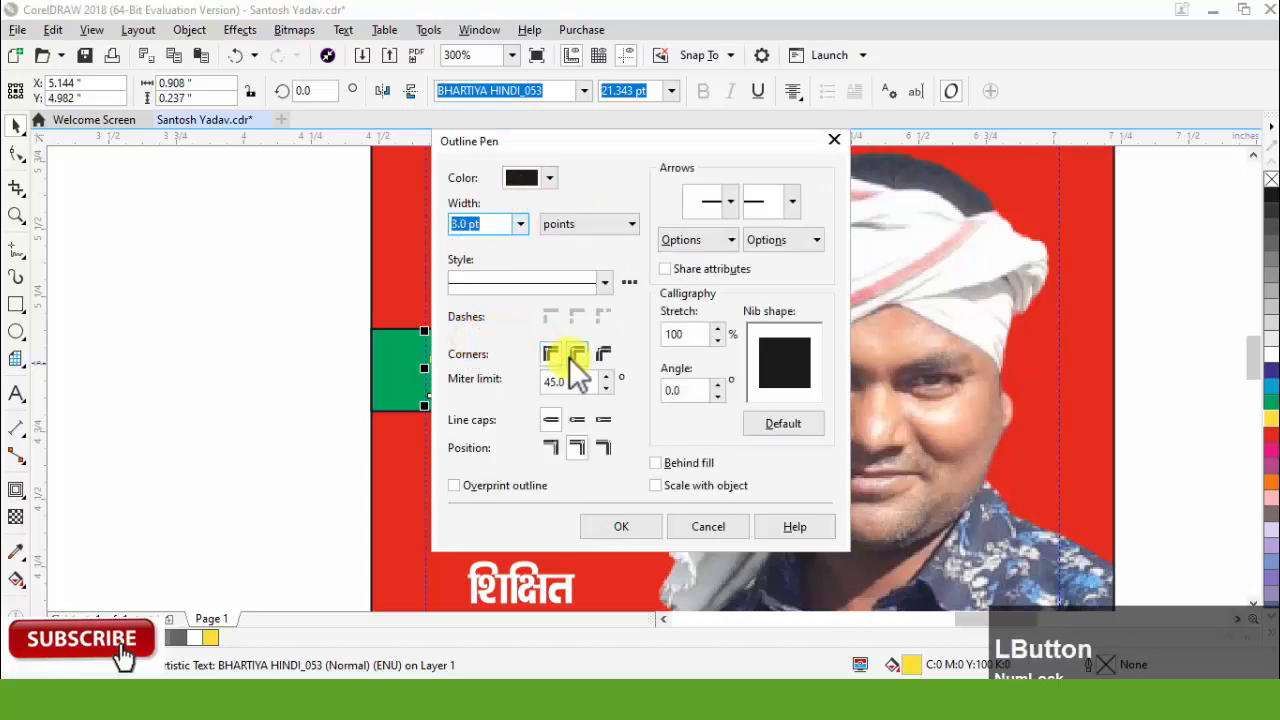
{"action": "left_click", "coordinate": [569, 357]}
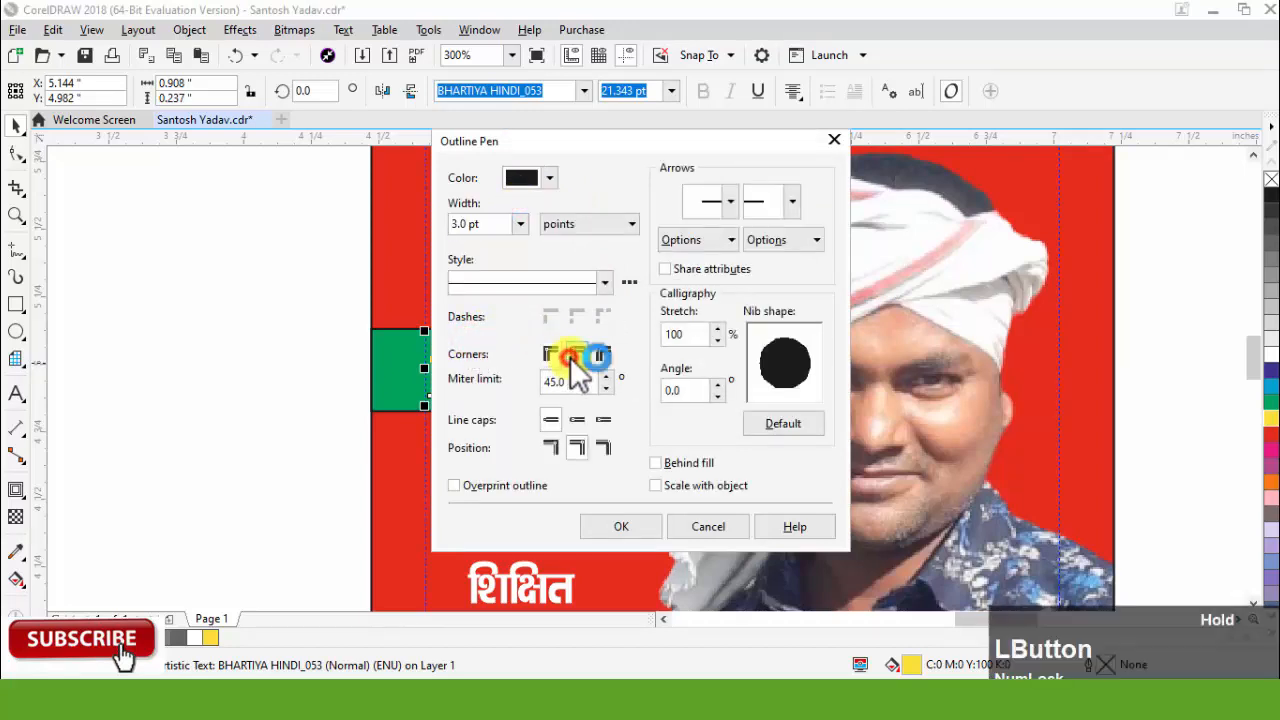
{"action": "left_click", "coordinate": [657, 464]}
{"action": "left_click", "coordinate": [645, 522]}
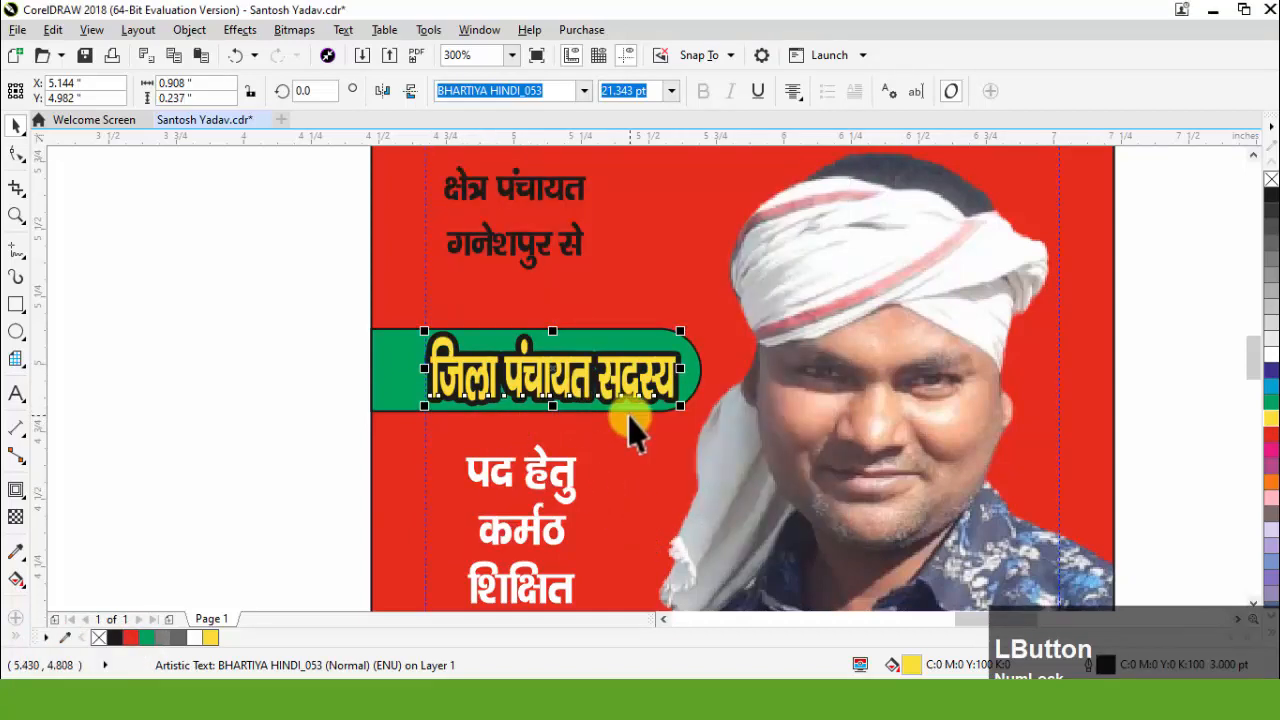
{"action": "key", "text": "F12"}
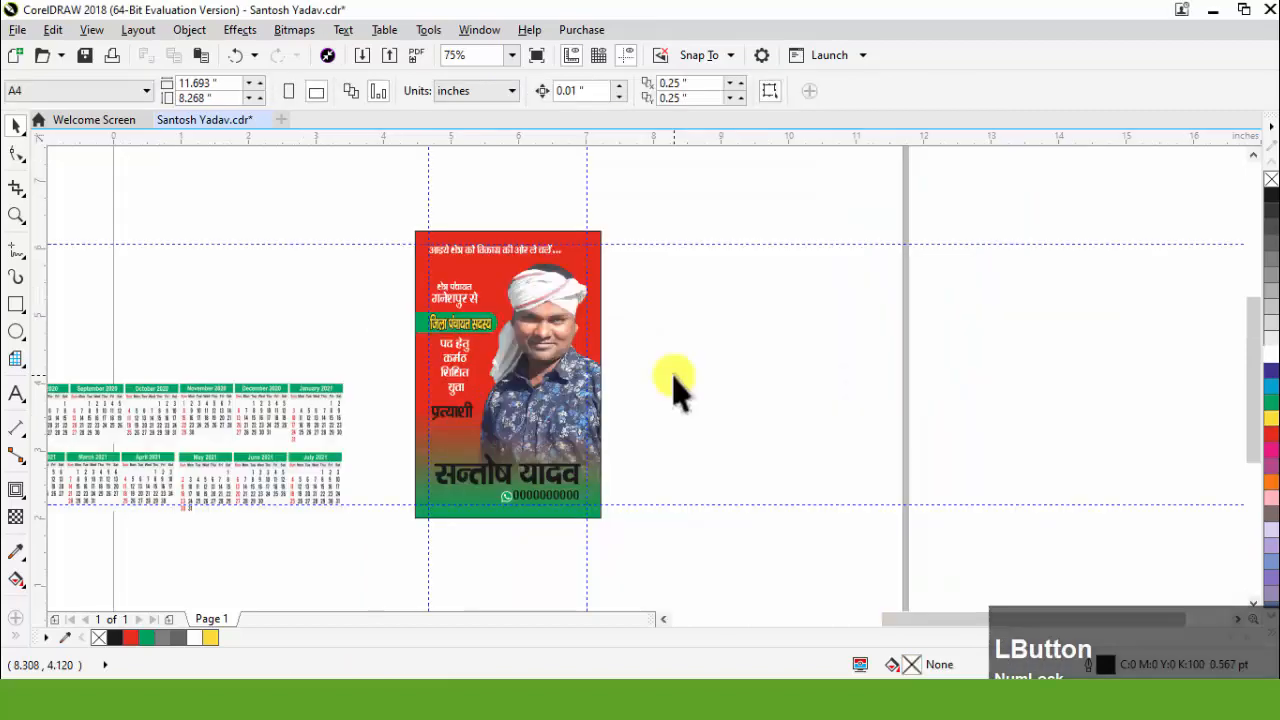
Enlarge the candidate's name to about 2.31 inches wide between the side guidelines and fill it with yellow
{"action": "scroll", "coordinate": [462, 480], "scroll_direction": "up", "scroll_amount": 1}
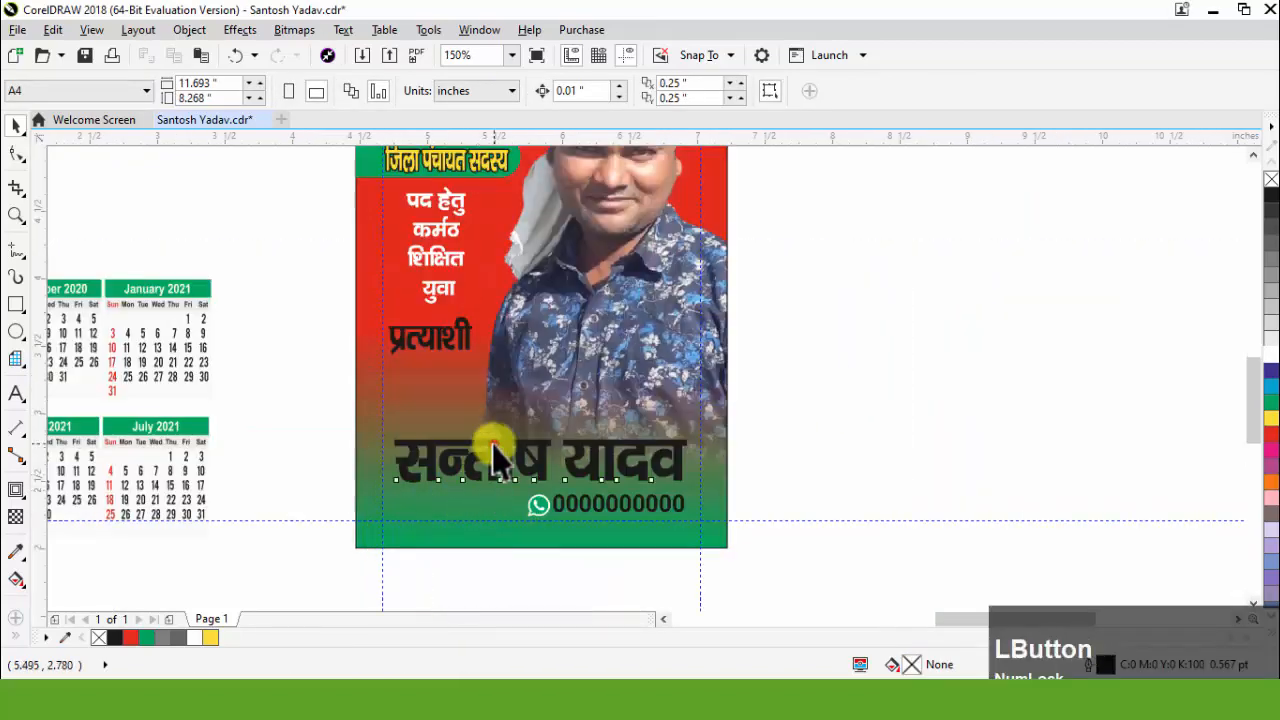
{"action": "left_click", "coordinate": [492, 443]}
{"action": "left_click_drag", "start_coordinate": [689, 494], "coordinate": [703, 491]}
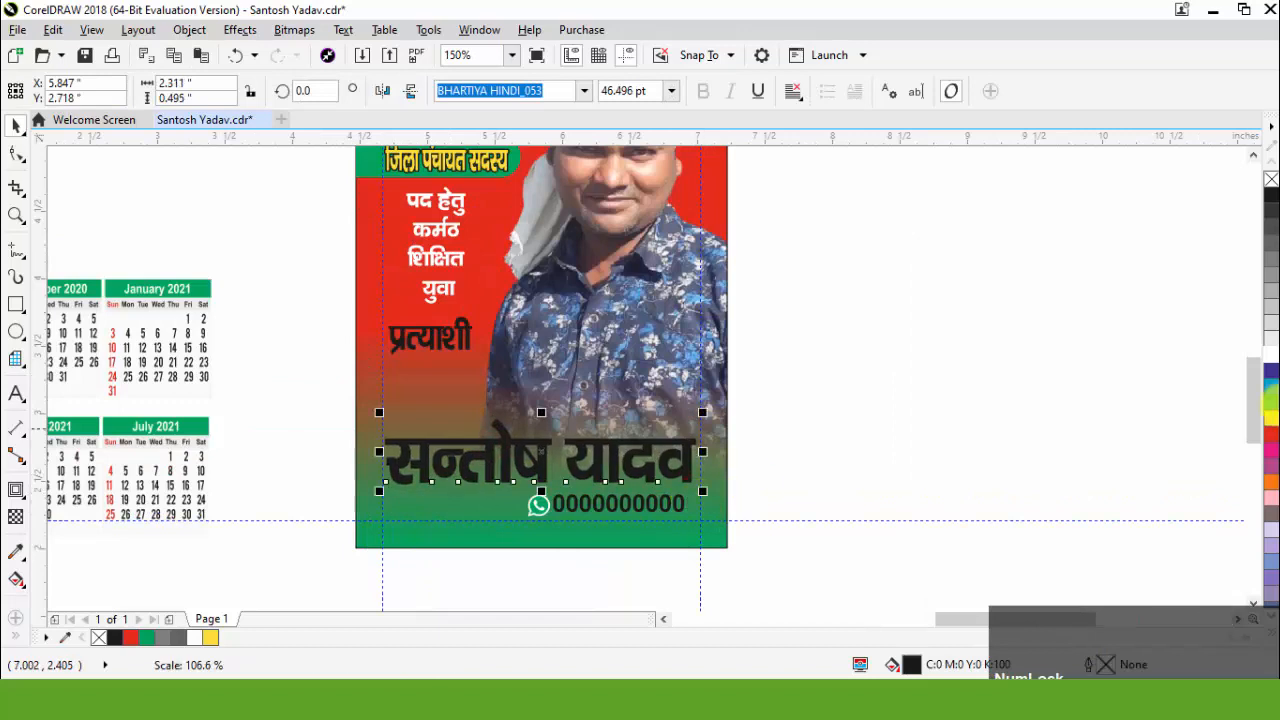
{"action": "left_click", "coordinate": [1270, 419]}
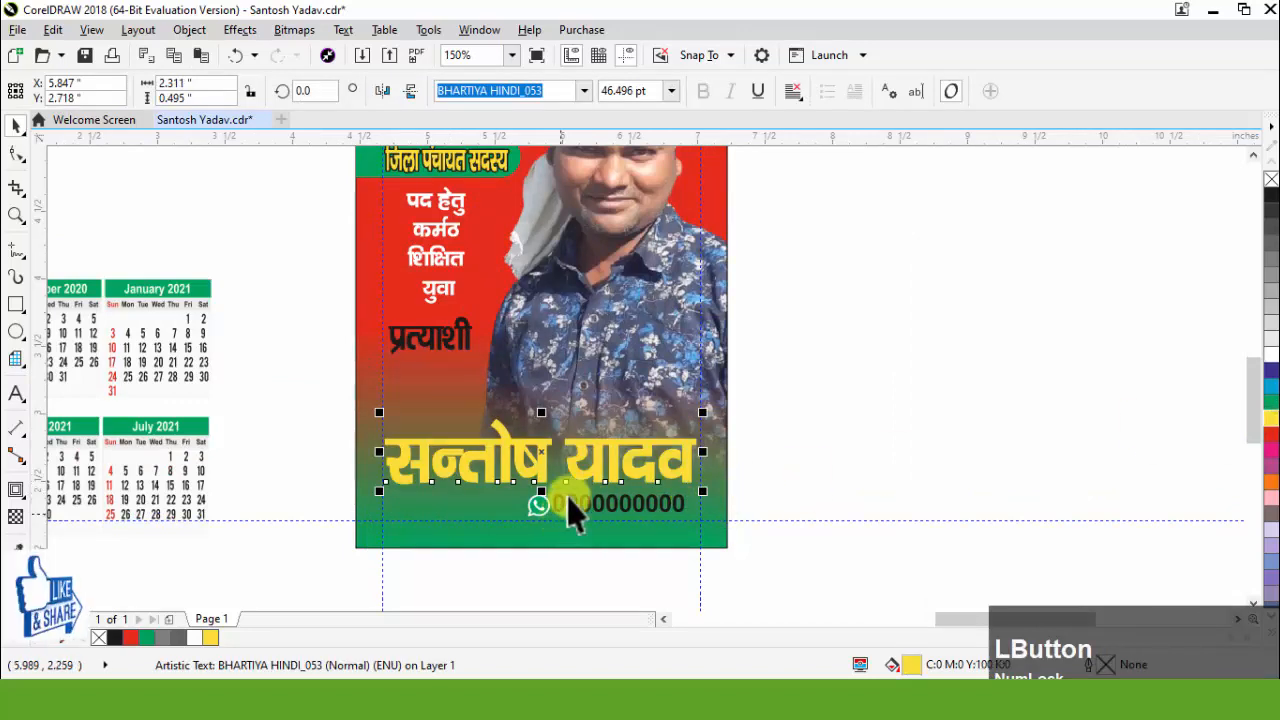
Give the candidate's name a 4 pt black outline with rounded corners placed behind its fill
{"action": "key", "text": "F12"}
{"action": "left_click", "coordinate": [521, 225]}
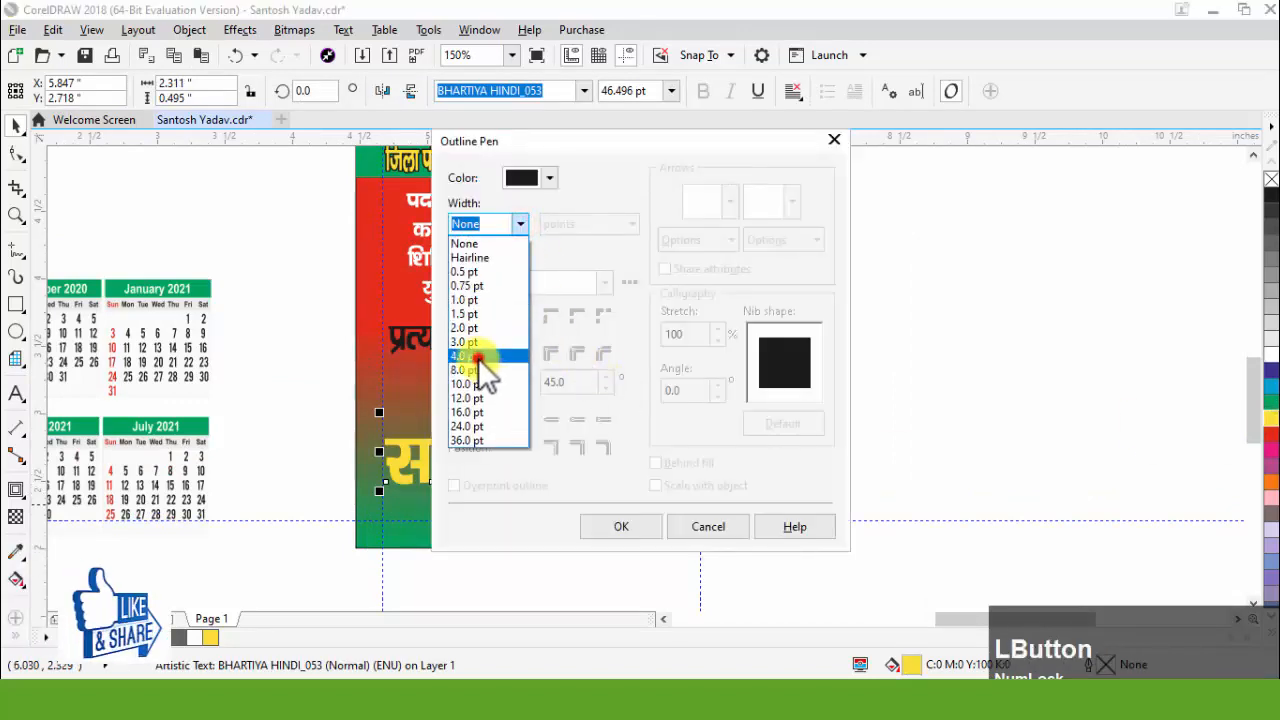
{"action": "left_click", "coordinate": [478, 358]}
{"action": "left_click", "coordinate": [577, 354]}
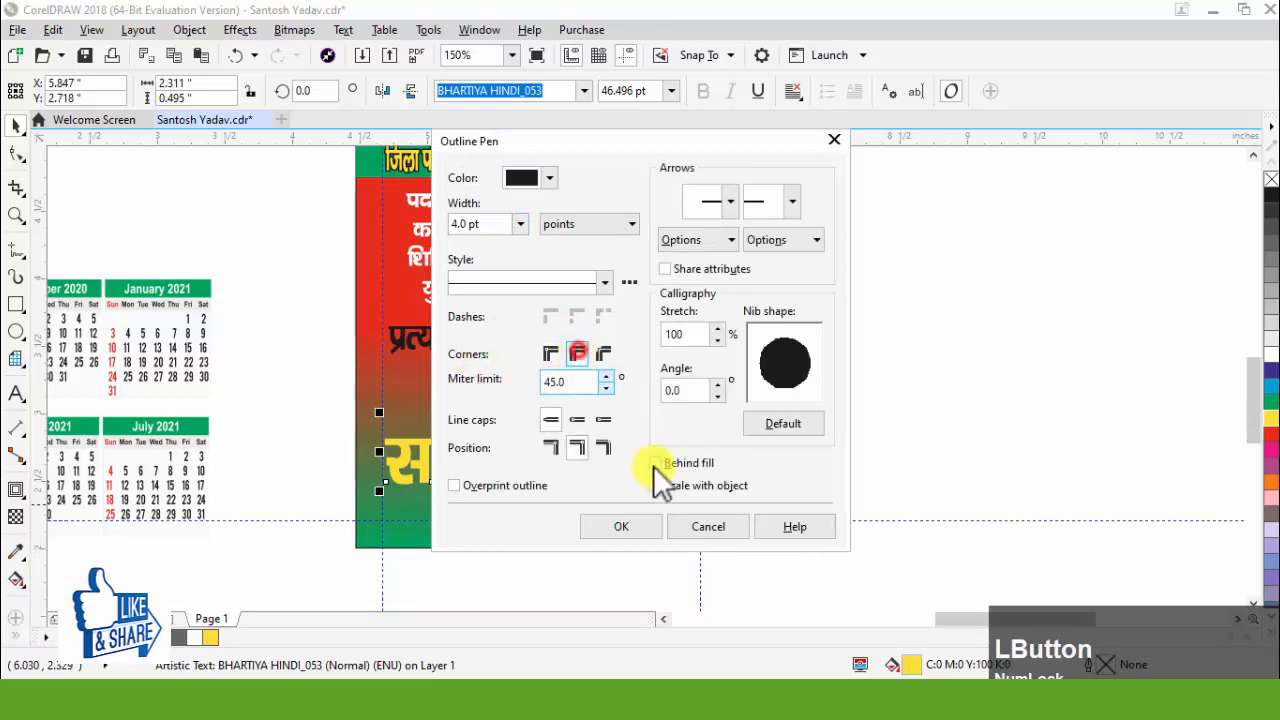
{"action": "left_click", "coordinate": [622, 526]}
{"action": "scroll", "coordinate": [585, 508], "scroll_direction": "up", "scroll_amount": 2}
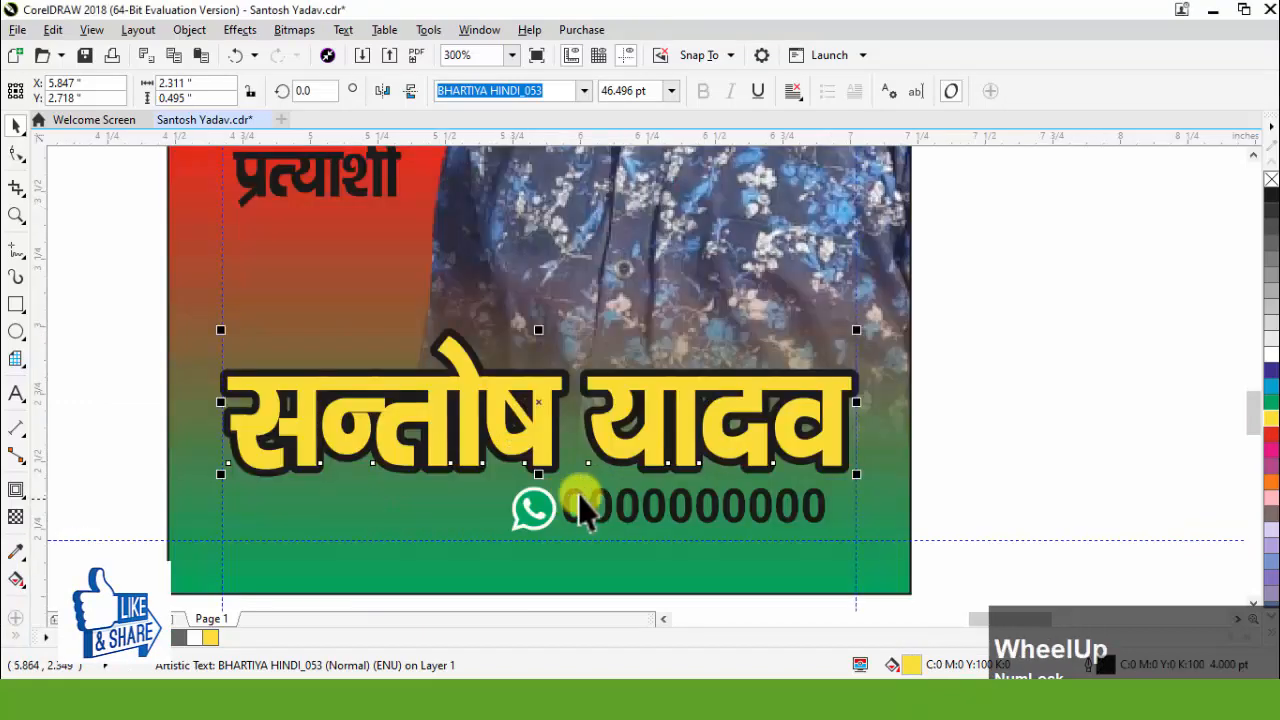
Add a slightly downward drop shadow to the candidate's name with opacity 77 and feathering 5
{"action": "left_click", "coordinate": [22, 496]}
{"action": "left_click", "coordinate": [82, 490]}
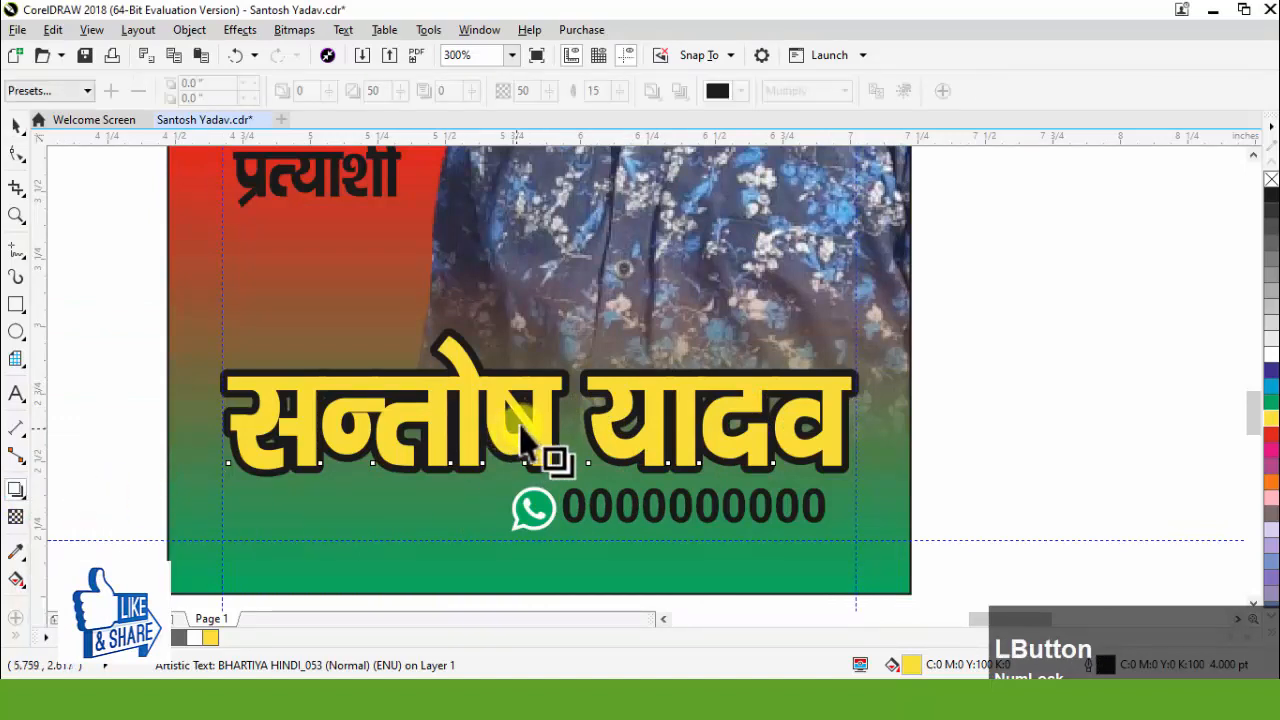
{"action": "left_click_drag", "start_coordinate": [538, 403], "coordinate": [573, 487]}
{"action": "key", "text": "ctrl+z"}
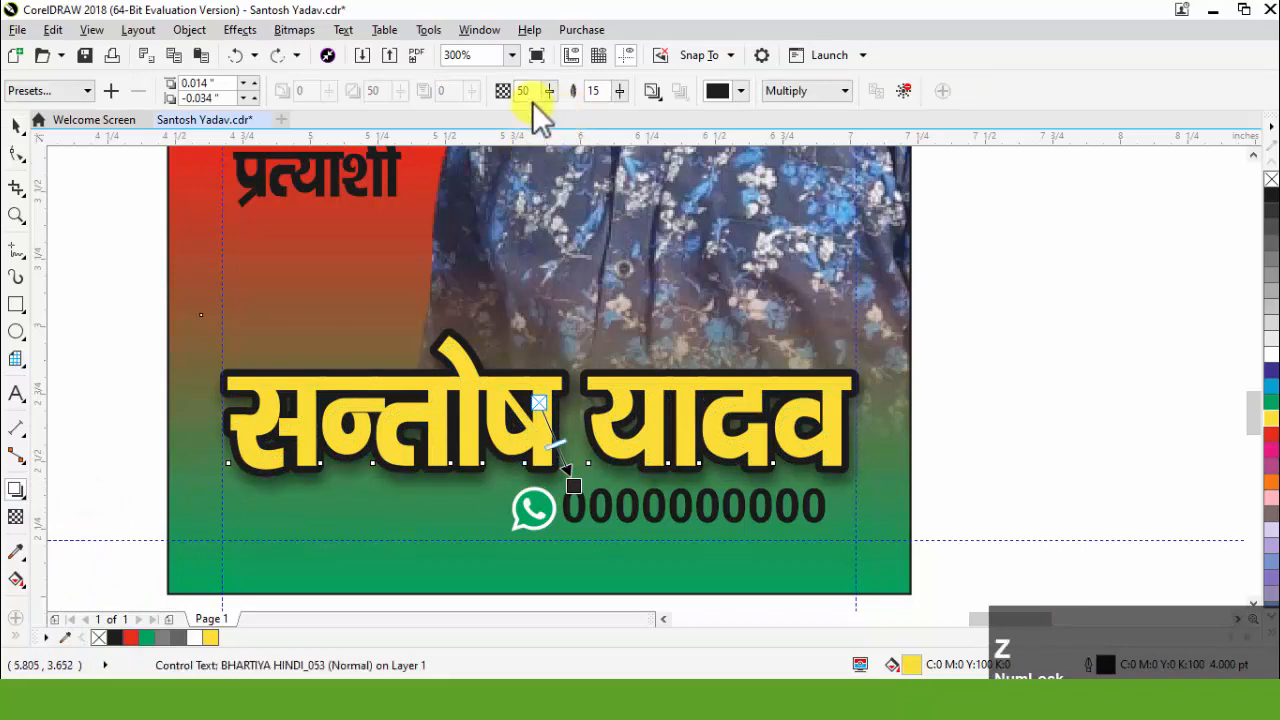
{"action": "left_click_drag", "start_coordinate": [549, 91], "coordinate": [568, 102]}
{"action": "left_click", "coordinate": [592, 91]}
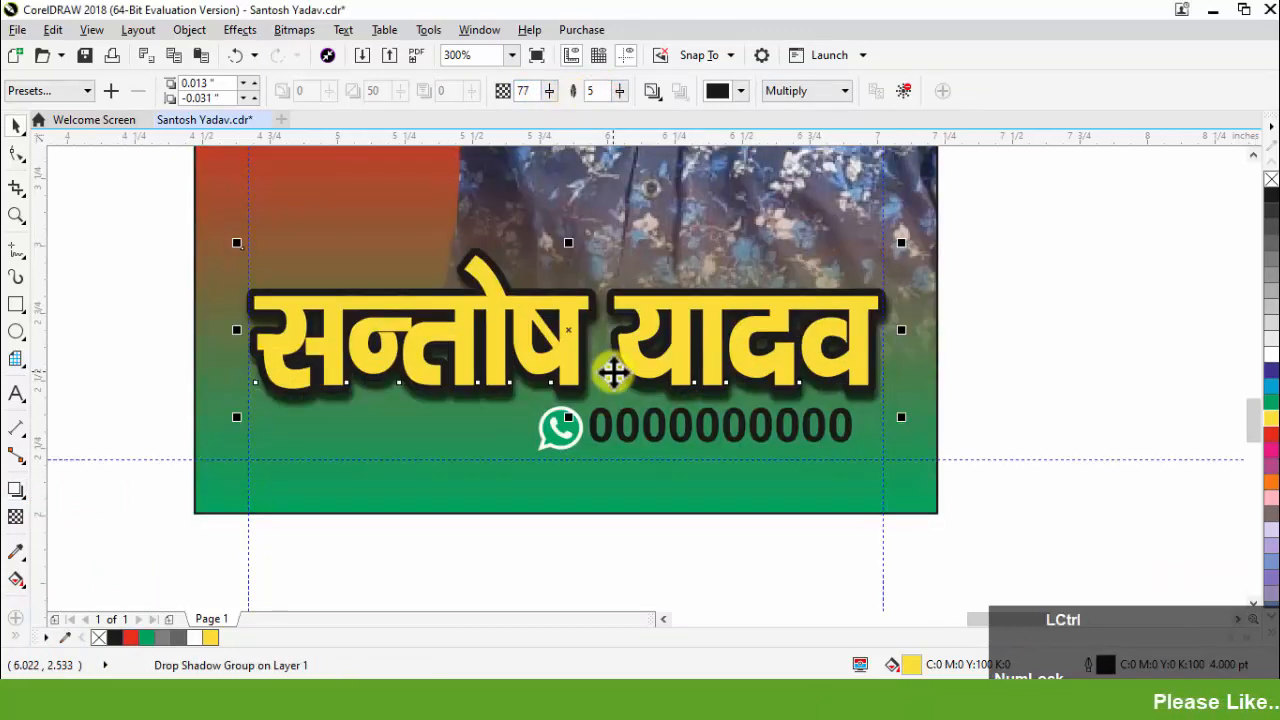
Break the drop shadow apart from the candidate's name, then test-move the text and undo that move
{"action": "key", "text": "ctrl+k"}
{"action": "left_click", "coordinate": [1122, 339]}
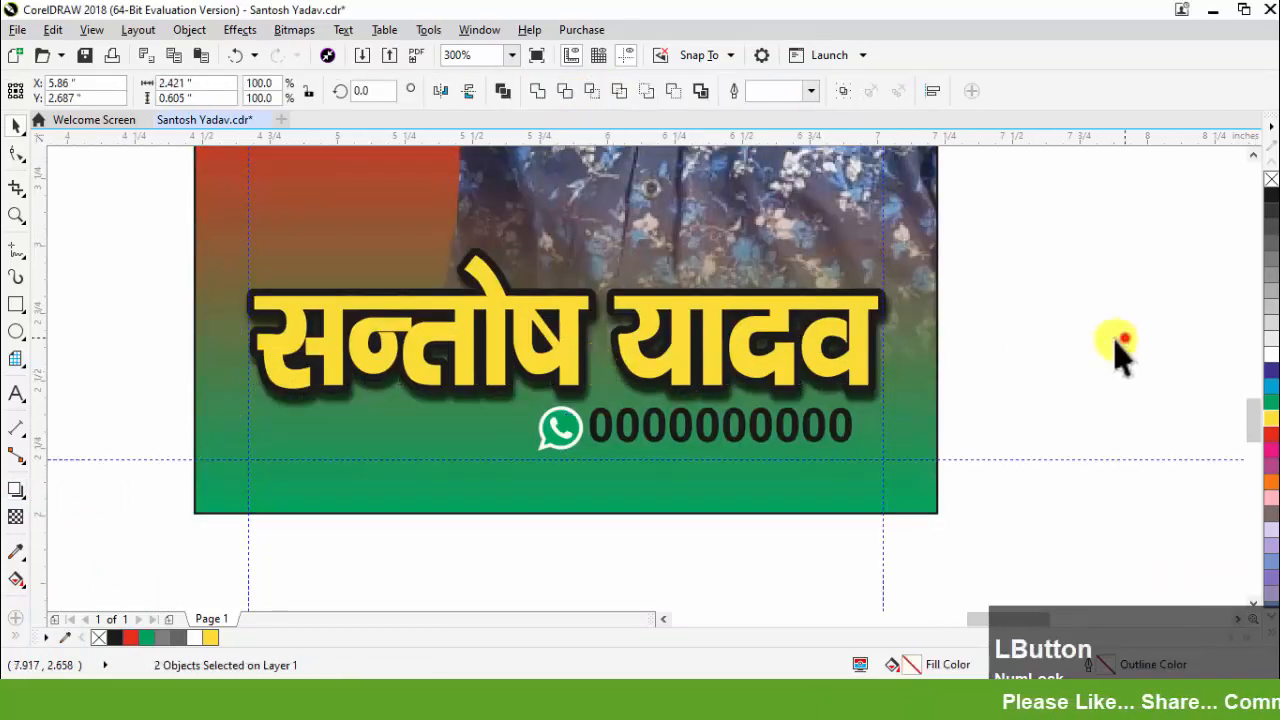
{"action": "left_click_drag", "start_coordinate": [824, 334], "coordinate": [823, 289]}
{"action": "key", "text": "ctrl+z"}
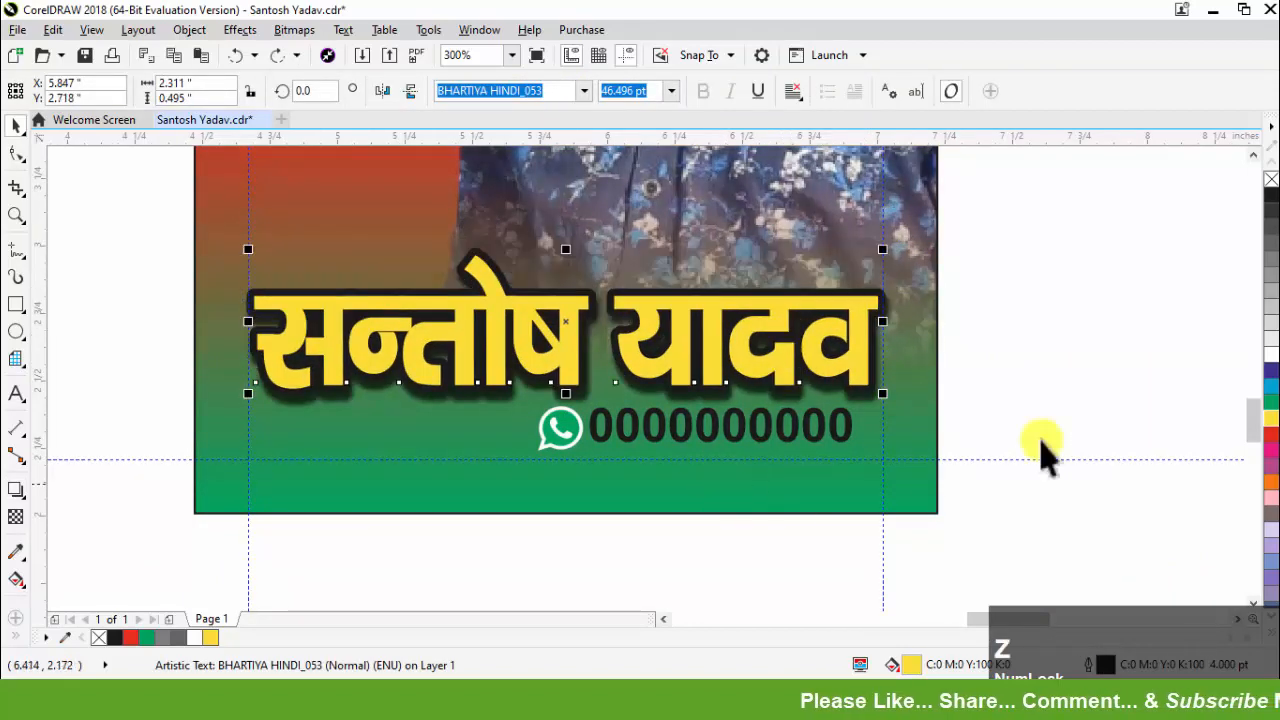
Change the outline of the candidate's name to a dark green shade
{"action": "left_click", "coordinate": [1273, 403]}
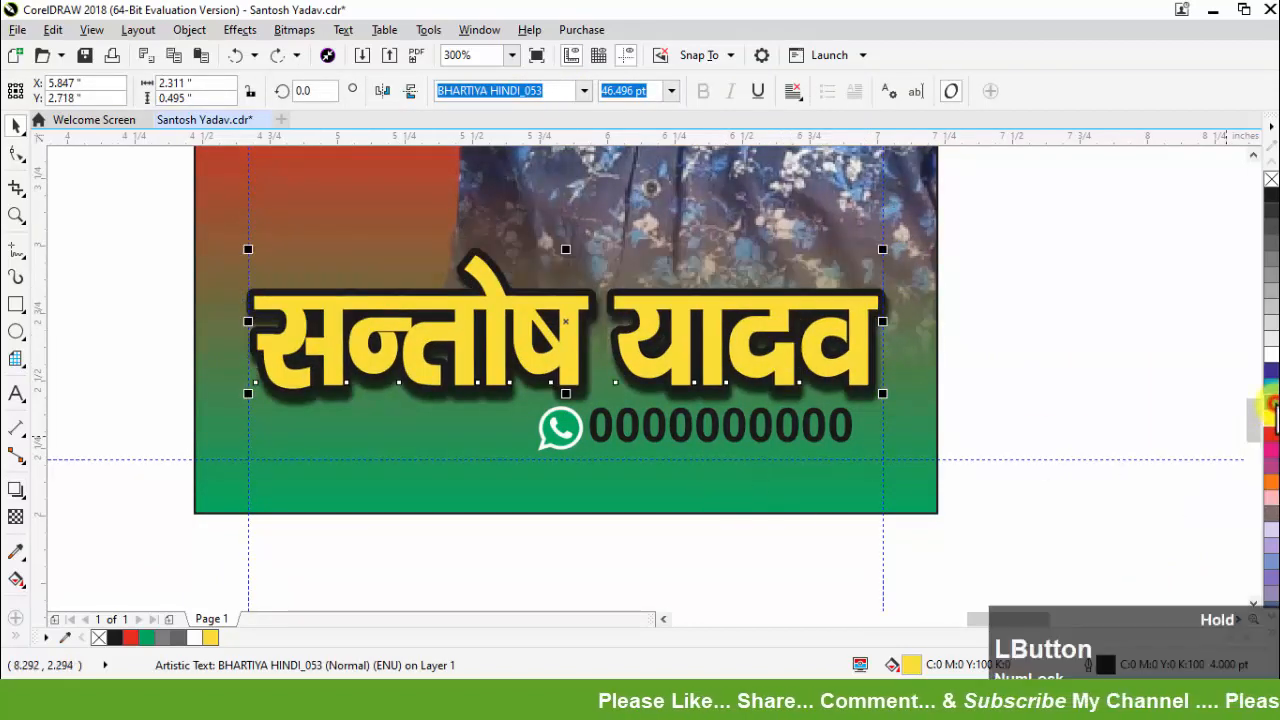
{"action": "left_click_drag", "start_coordinate": [1273, 415], "coordinate": [1254, 442]}
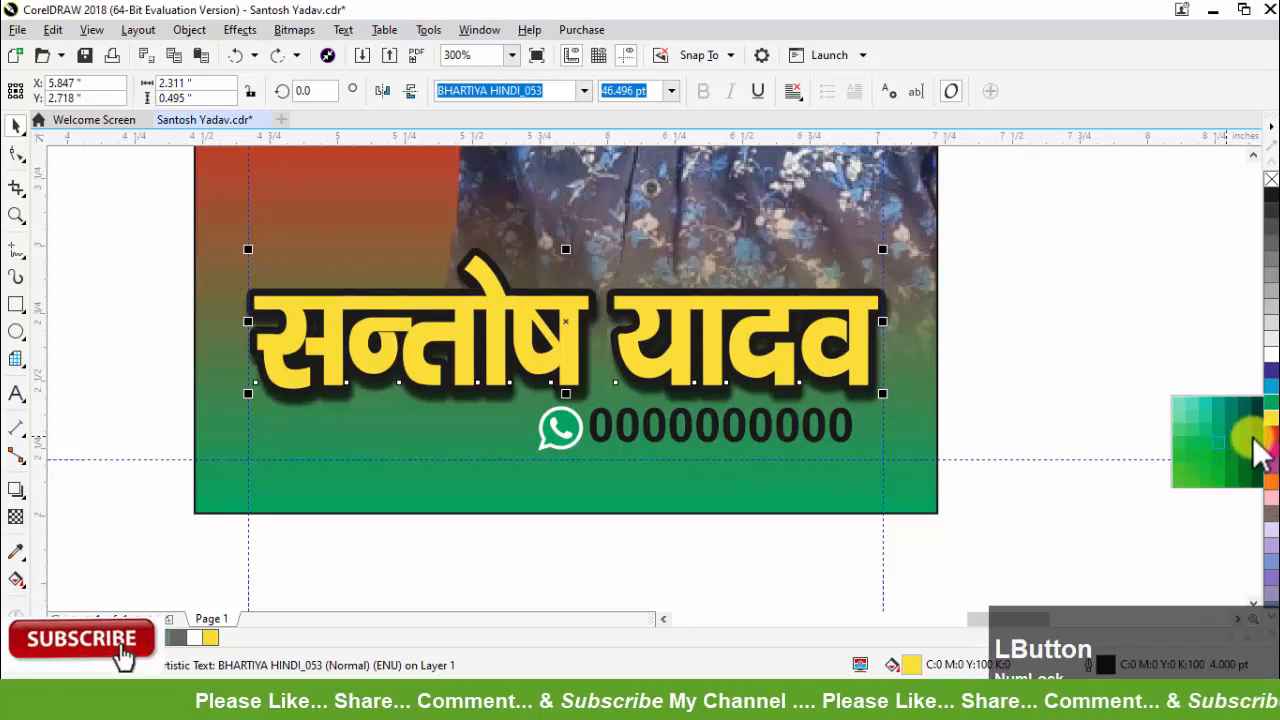
{"action": "right_click", "coordinate": [1255, 440]}
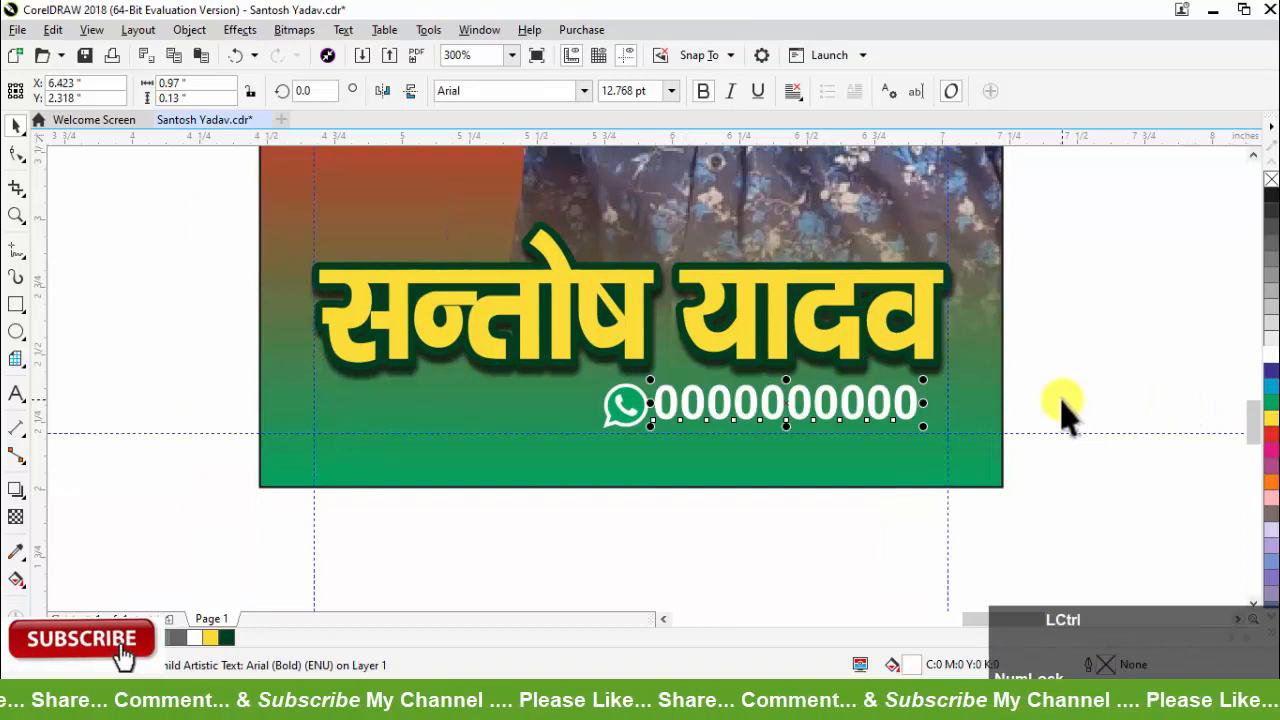
Colour the phone number beside the WhatsApp icon white
{"action": "left_click", "coordinate": [1057, 486]}
{"action": "scroll", "coordinate": [837, 420], "scroll_direction": "down", "scroll_amount": 2}
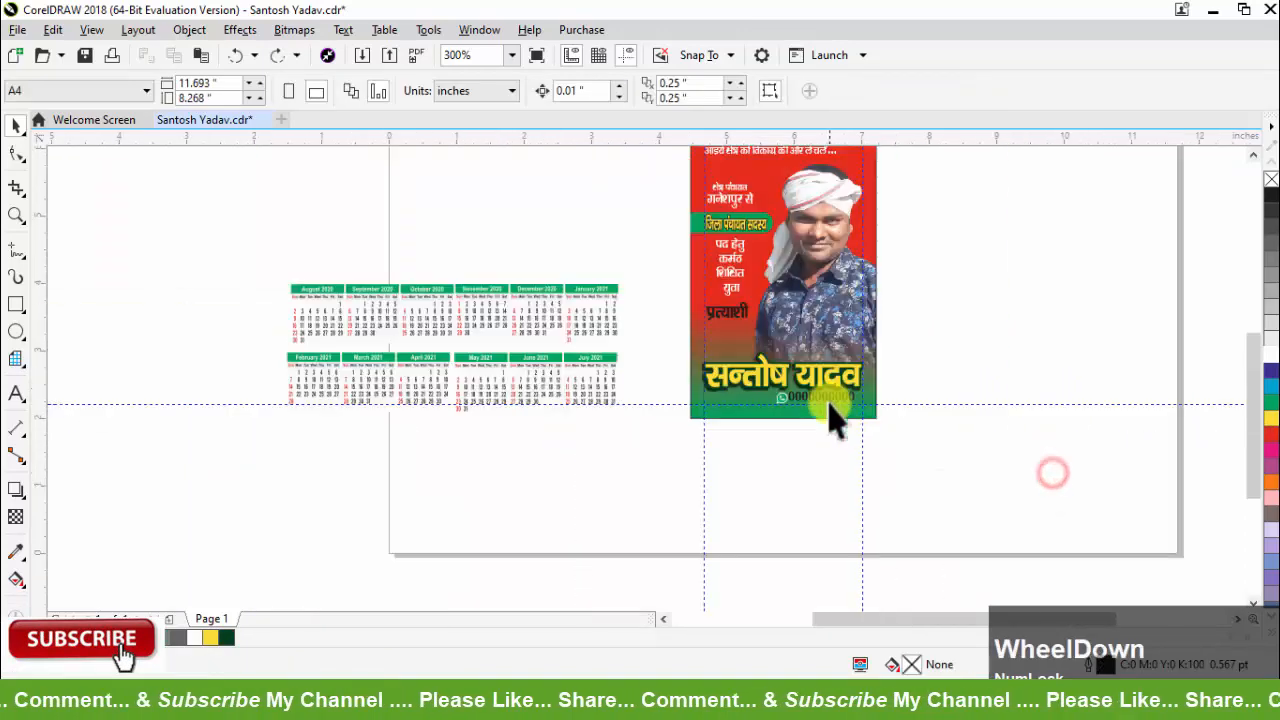
{"action": "key", "text": "ctrl+z"}
{"action": "scroll", "coordinate": [857, 434], "scroll_direction": "up", "scroll_amount": 2}
{"action": "left_click", "coordinate": [830, 381], "text": "ctrl"}
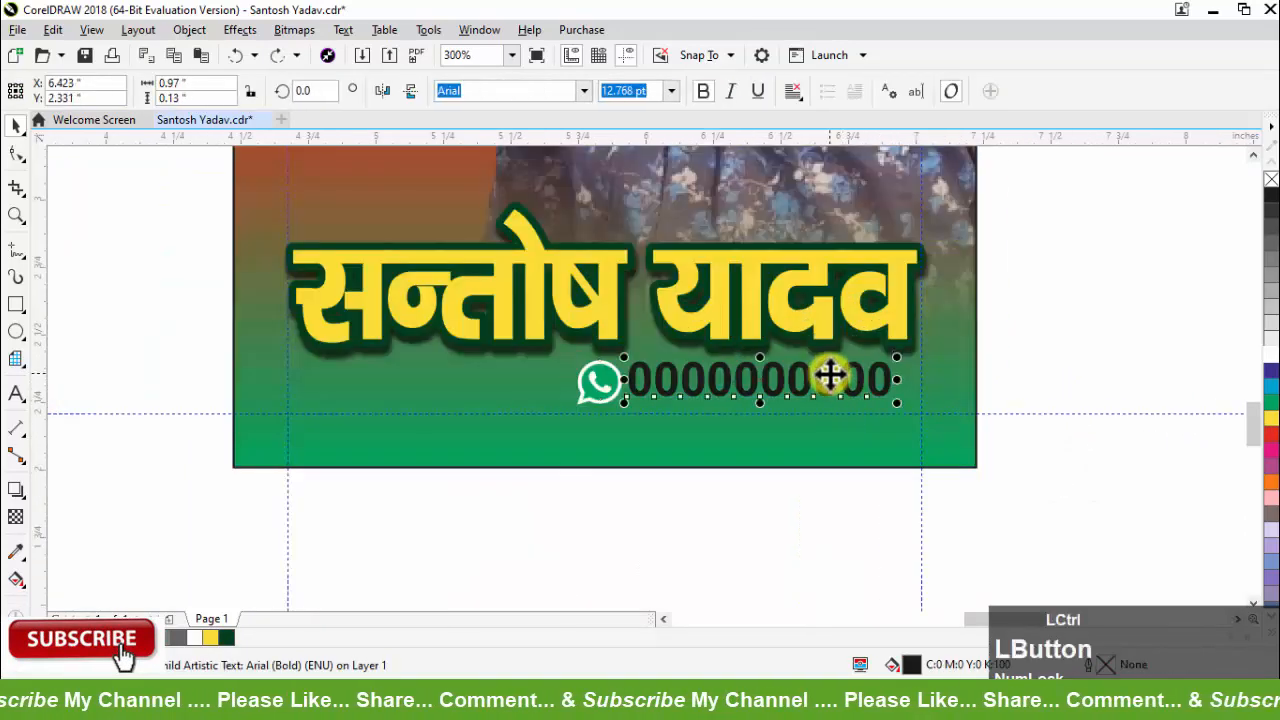
{"action": "left_click", "coordinate": [1272, 354]}
{"action": "left_click", "coordinate": [1081, 349]}
Align the WhatsApp icon and phone number with the right guideline and set प्रत्याशी in white on a dark red ellipse edged with green
{"action": "left_click_drag", "start_coordinate": [1083, 319], "coordinate": [491, 460]}
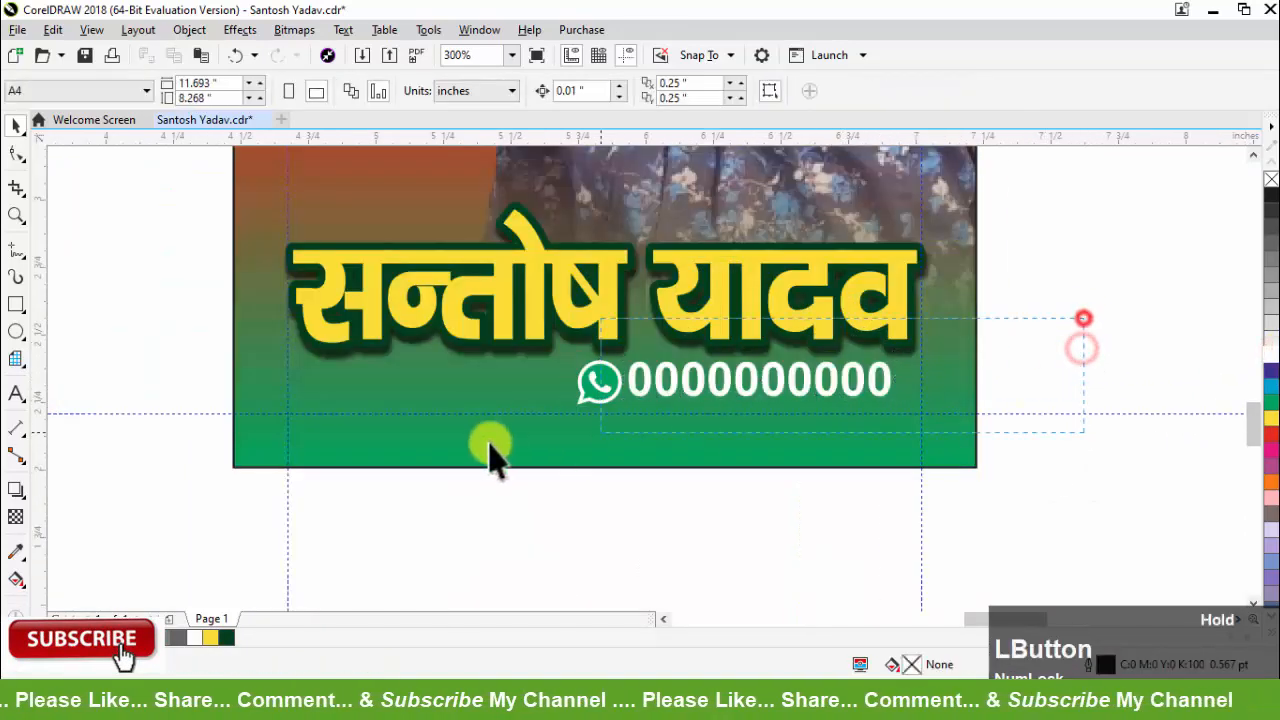
{"action": "scroll", "coordinate": [603, 600], "scroll_direction": "down", "scroll_amount": 2}
{"action": "left_click", "coordinate": [377, 314]}
{"action": "left_click", "coordinate": [760, 425]}
Draw an ellipse about 4.74 by 1.24 inches across the upper card and add an overlapping copy whose top edge meets it above the photo
{"action": "scroll", "coordinate": [608, 345], "scroll_direction": "up", "scroll_amount": 2}
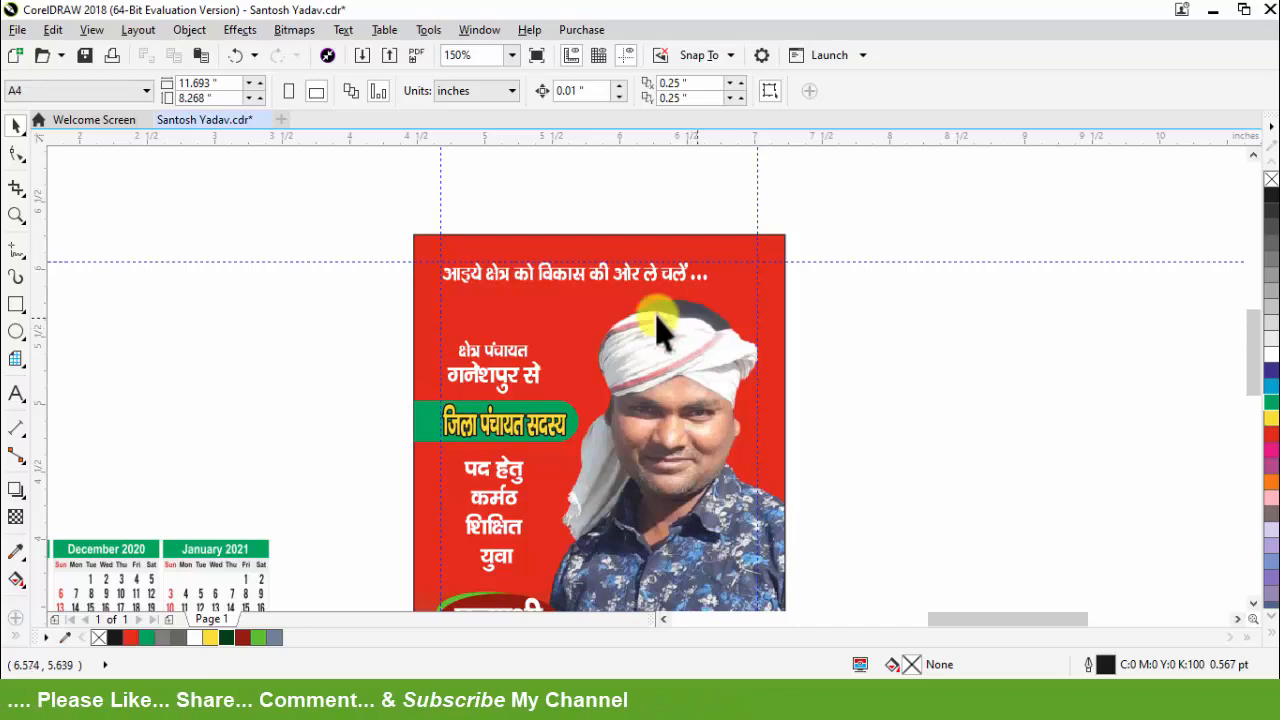
{"action": "left_click", "coordinate": [16, 331]}
{"action": "left_click_drag", "start_coordinate": [330, 310], "coordinate": [973, 481]}
{"action": "key", "text": "space"}
{"action": "scroll", "coordinate": [583, 303], "scroll_direction": "up", "scroll_amount": 2}
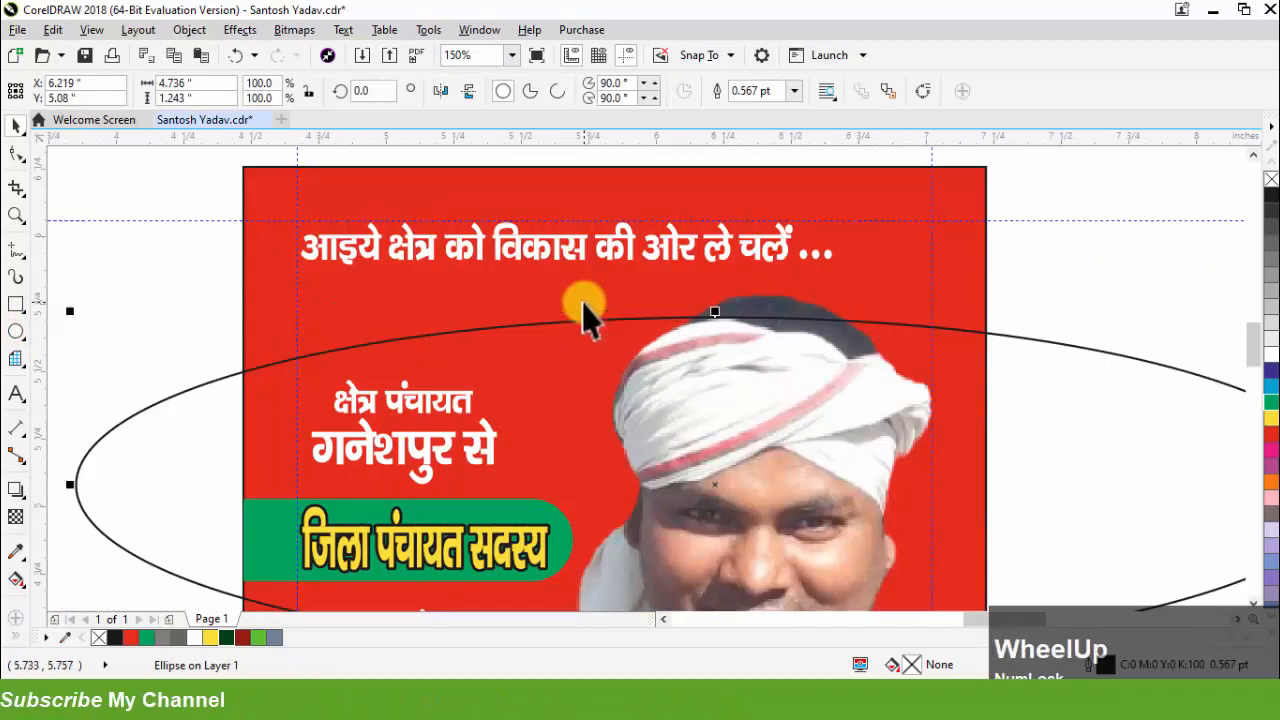
{"action": "left_click_drag", "start_coordinate": [582, 302], "coordinate": [762, 294]}
{"action": "right_click", "coordinate": [762, 294]}
Use Smart Fill to create a green crescent between the two ellipses within the red background's left side
{"action": "key", "text": "ctrl+space"}
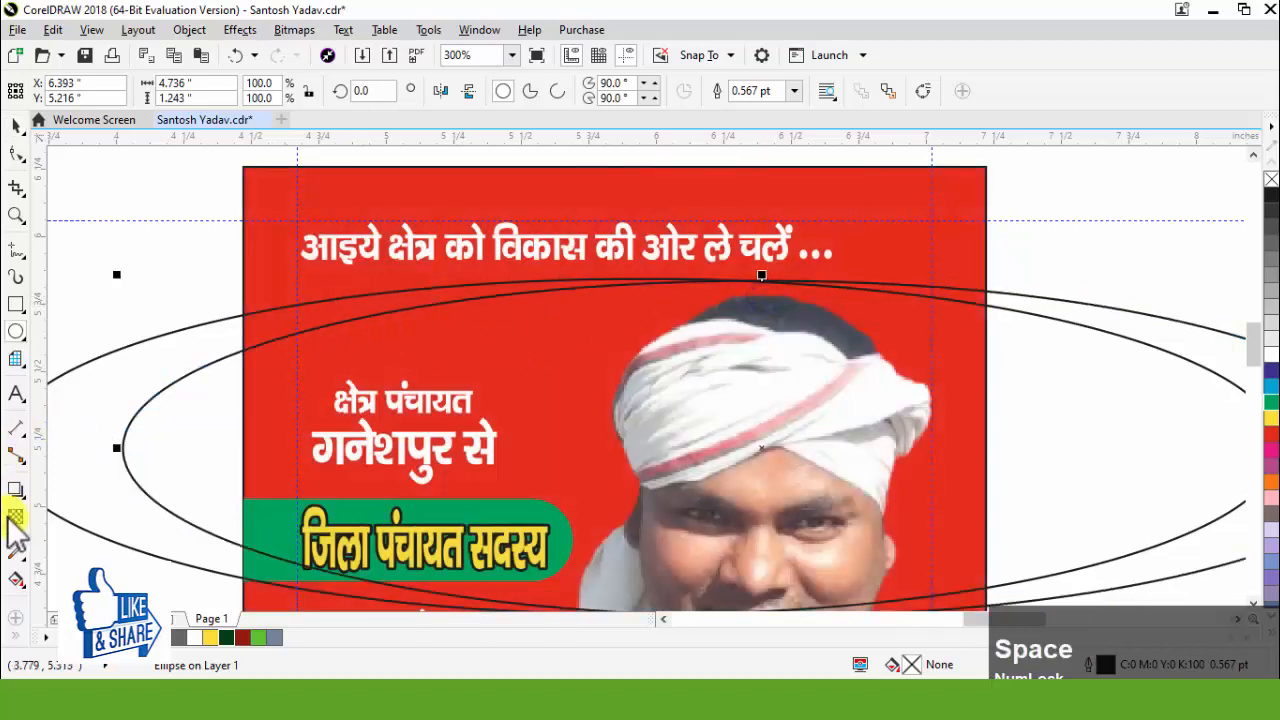
{"action": "left_click", "coordinate": [44, 630]}
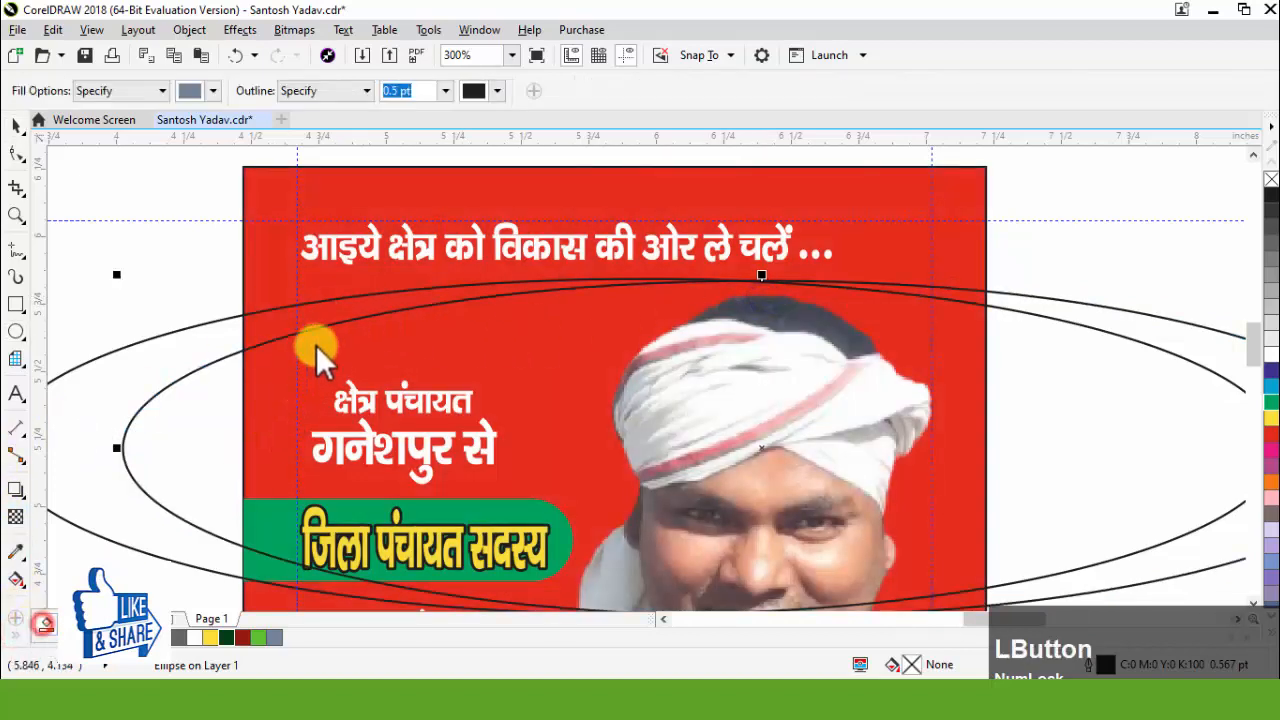
{"action": "left_click", "coordinate": [314, 303]}
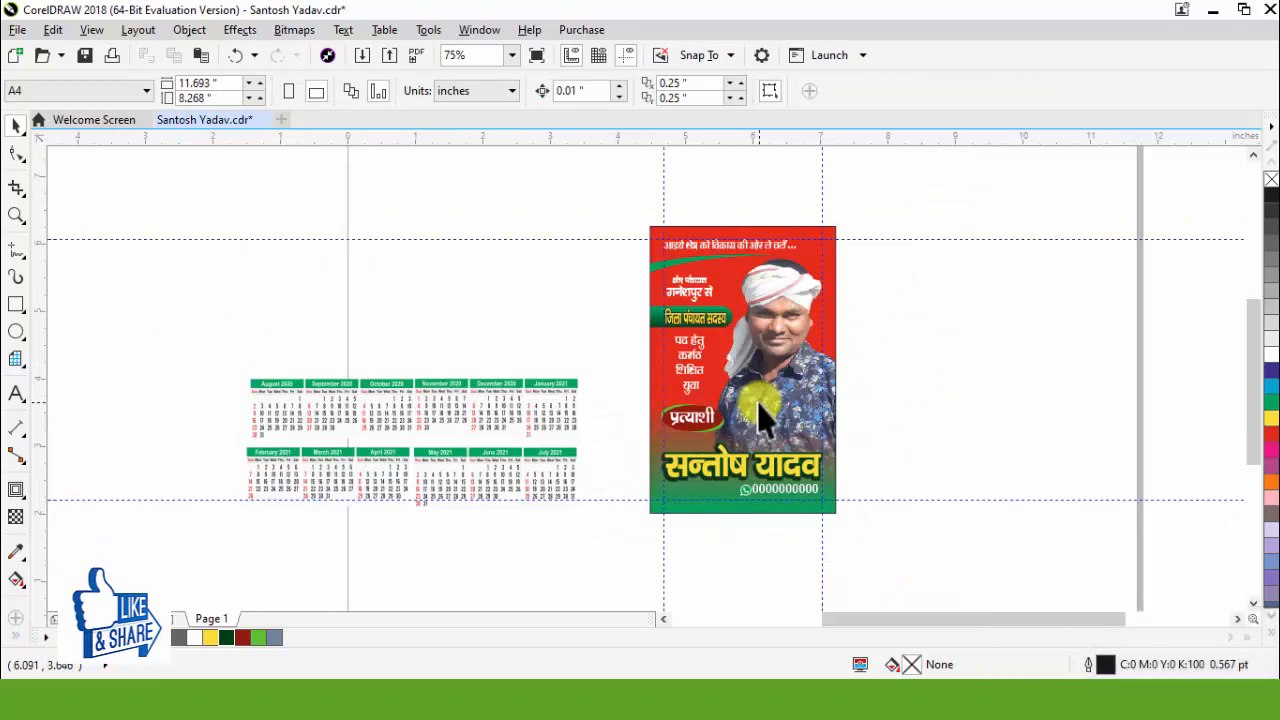
Make a mirrored copy of the card background directly to its left and delete the photo inside the copy
{"action": "left_click", "coordinate": [758, 400]}
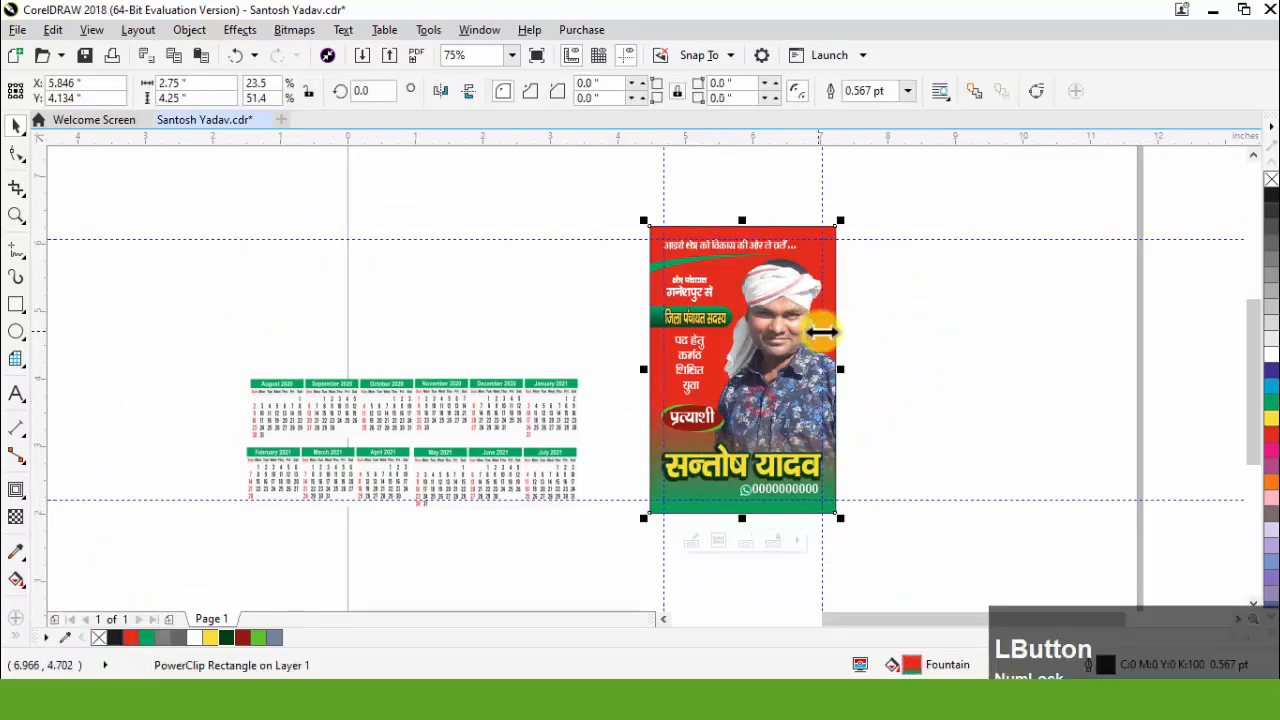
{"action": "left_click_drag", "start_coordinate": [837, 371], "coordinate": [460, 372]}
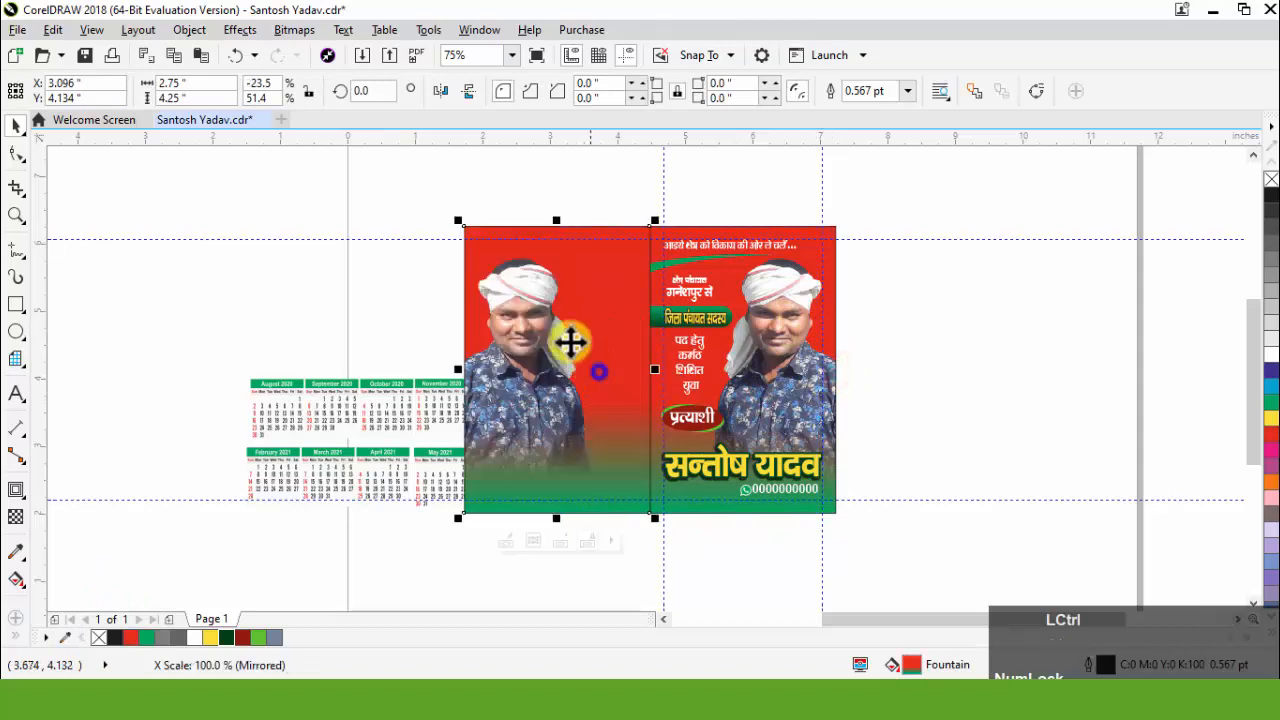
{"action": "left_click", "coordinate": [520, 320], "text": "ctrl"}
{"action": "key", "text": "Delete"}
Set the frame type of the copied background to None so it is a plain rectangle
{"action": "left_click", "coordinate": [508, 270]}
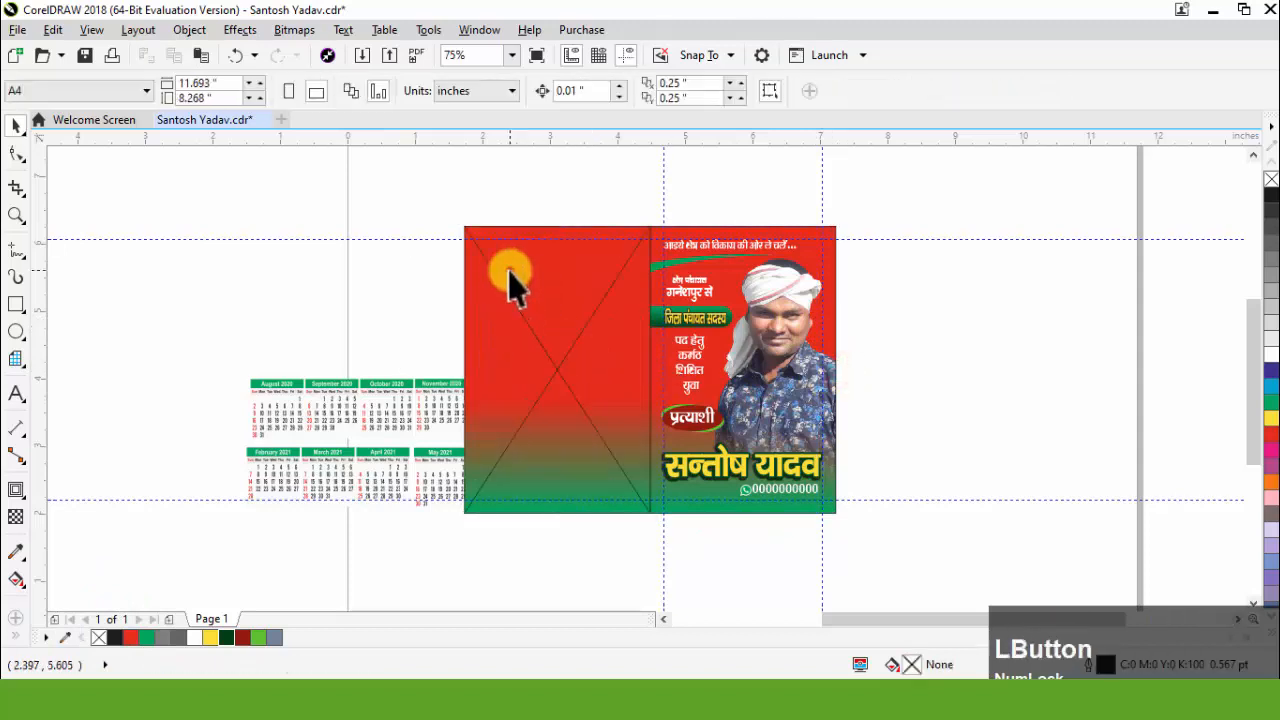
{"action": "right_click", "coordinate": [512, 271]}
{"action": "mouse_move", "coordinate": [586, 121]}
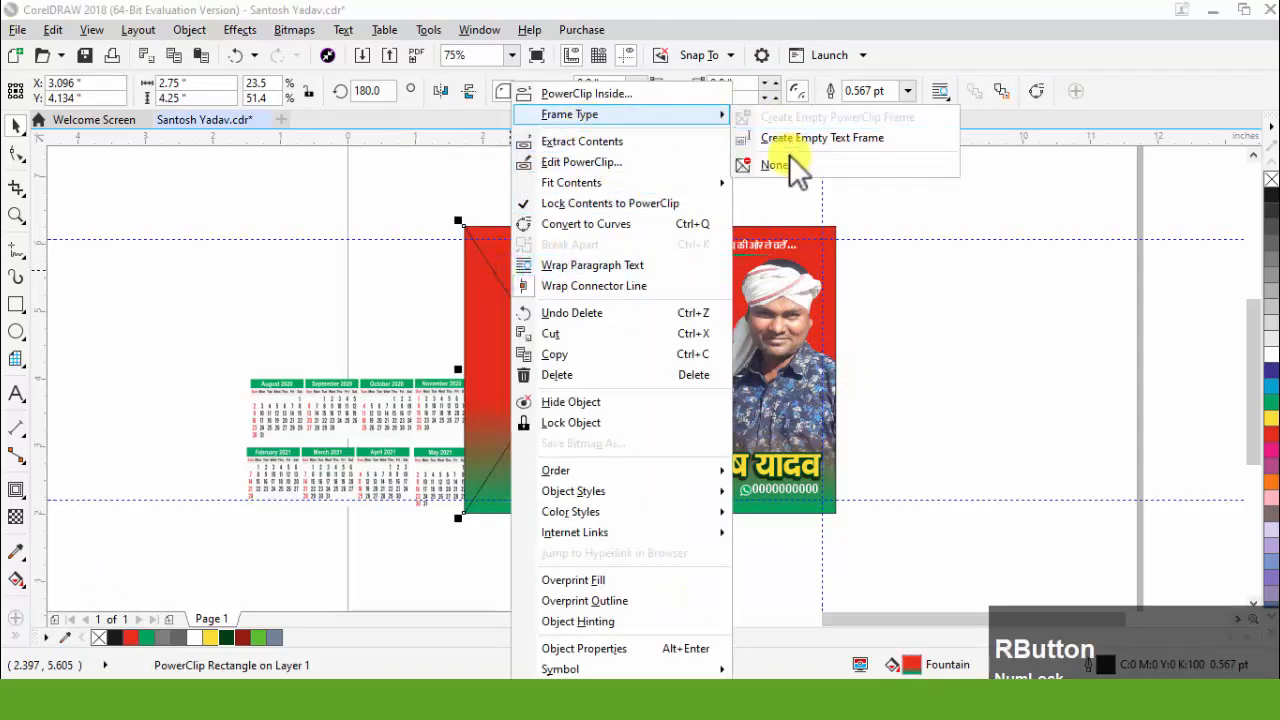
{"action": "left_click", "coordinate": [782, 162]}
{"action": "left_click", "coordinate": [966, 366]}
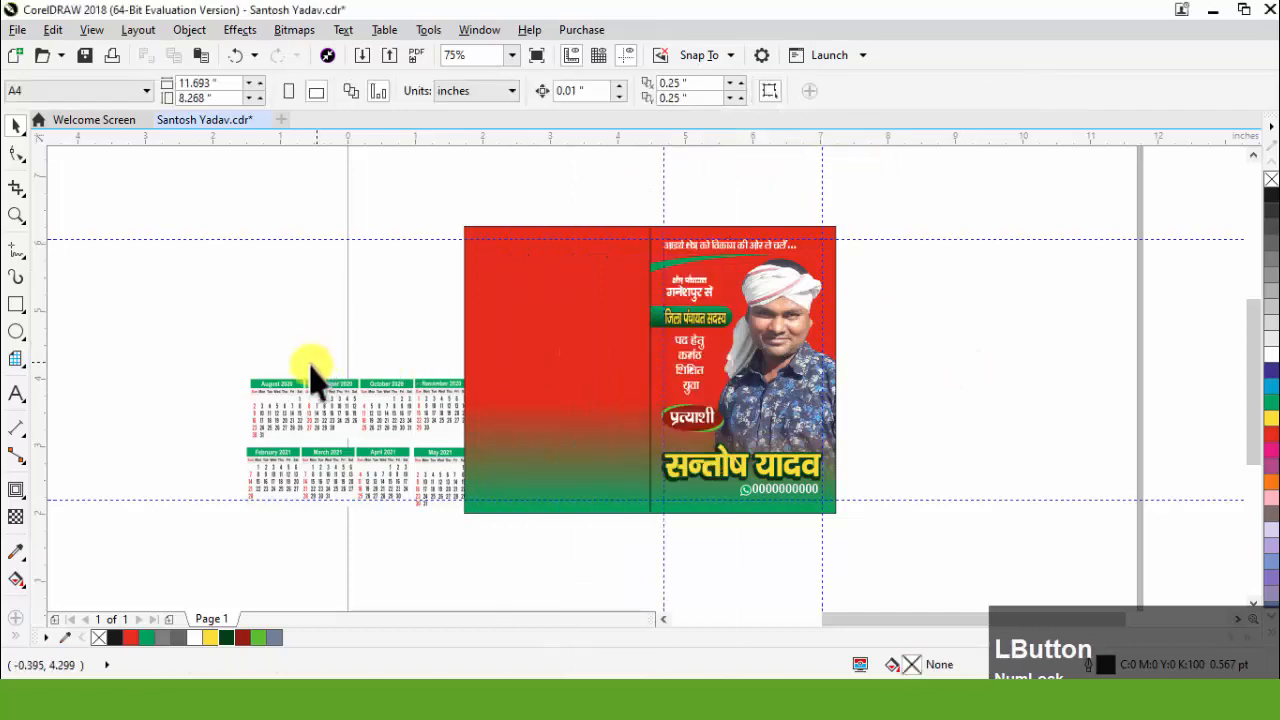
Arrange the monthly calendars on the copied background in four rows of three, from August 2020 to July 2021
{"action": "left_click_drag", "start_coordinate": [171, 329], "coordinate": [856, 238]}
{"action": "scroll", "coordinate": [370, 335], "scroll_direction": "up", "scroll_amount": 1}
{"action": "left_click", "coordinate": [668, 400]}
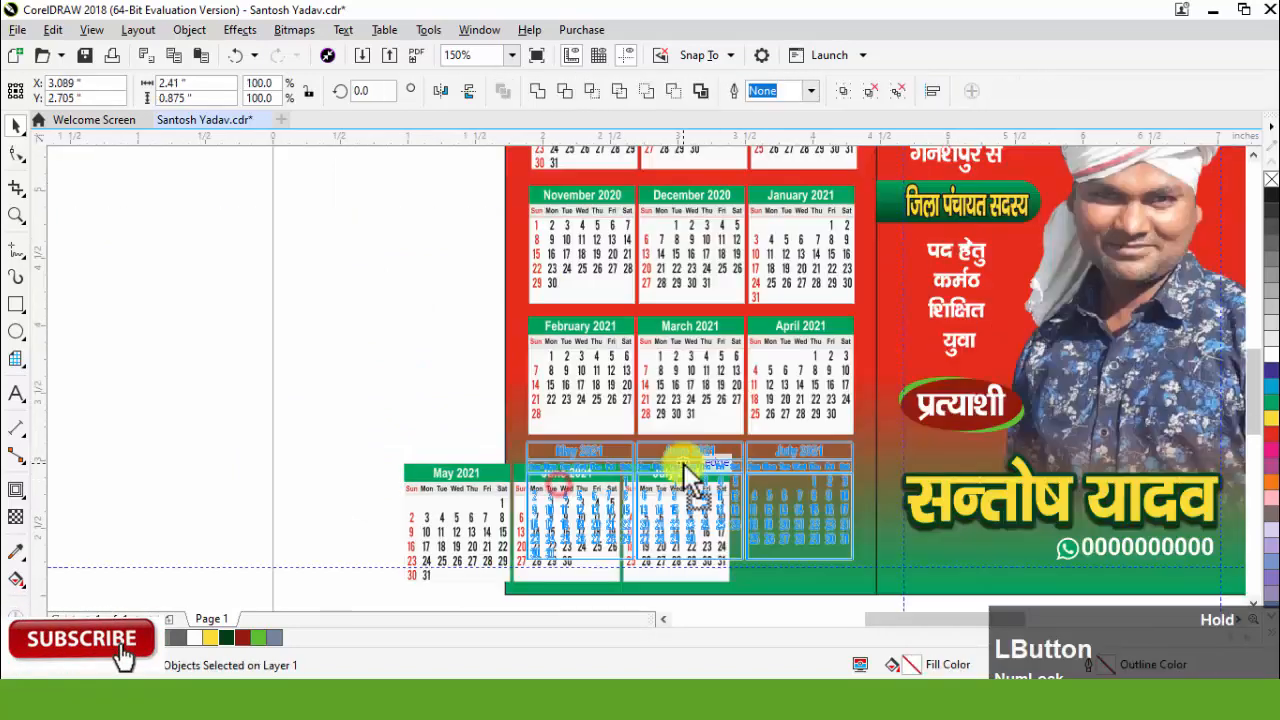
{"action": "left_click_drag", "start_coordinate": [686, 469], "coordinate": [686, 463]}
{"action": "scroll", "coordinate": [609, 446], "scroll_direction": "down", "scroll_amount": 1}
{"action": "left_click", "coordinate": [621, 562]}
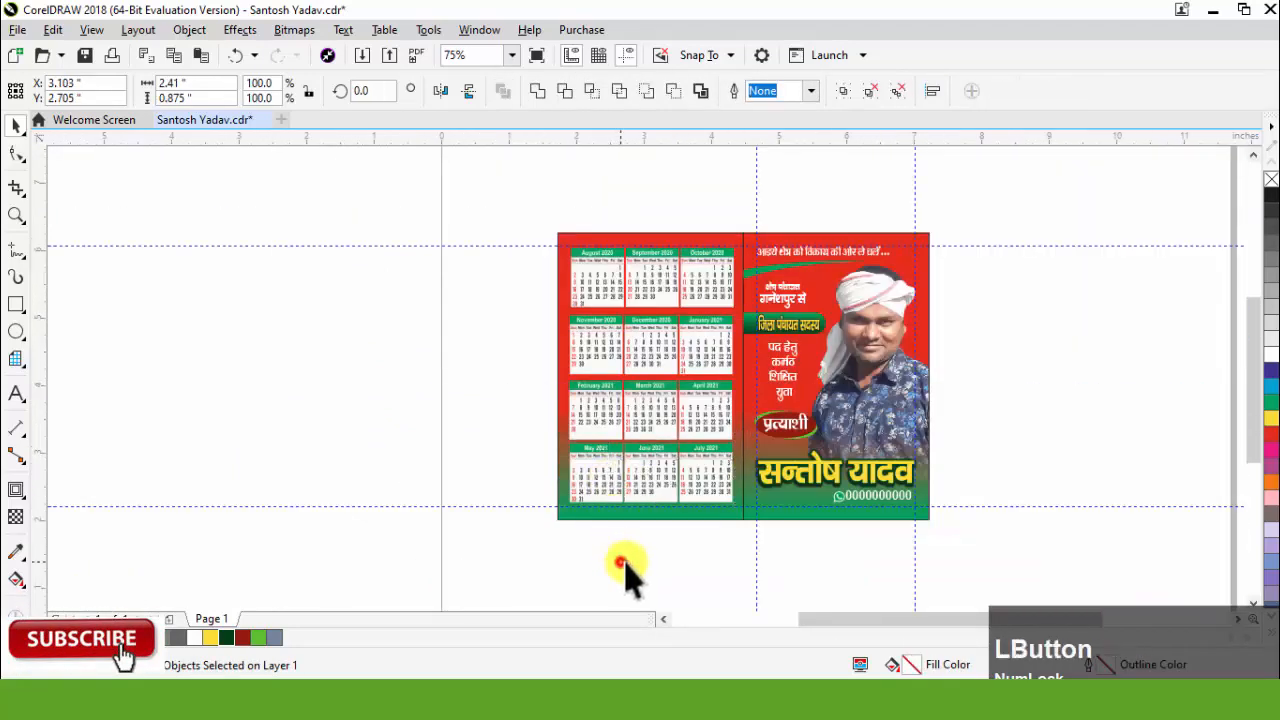
Align the four monthly calendars within each of the three columns so every column forms a straight vertical line
{"action": "left_click_drag", "start_coordinate": [625, 570], "coordinate": [531, 194]}
{"action": "scroll", "coordinate": [603, 337], "scroll_direction": "up", "scroll_amount": 2}
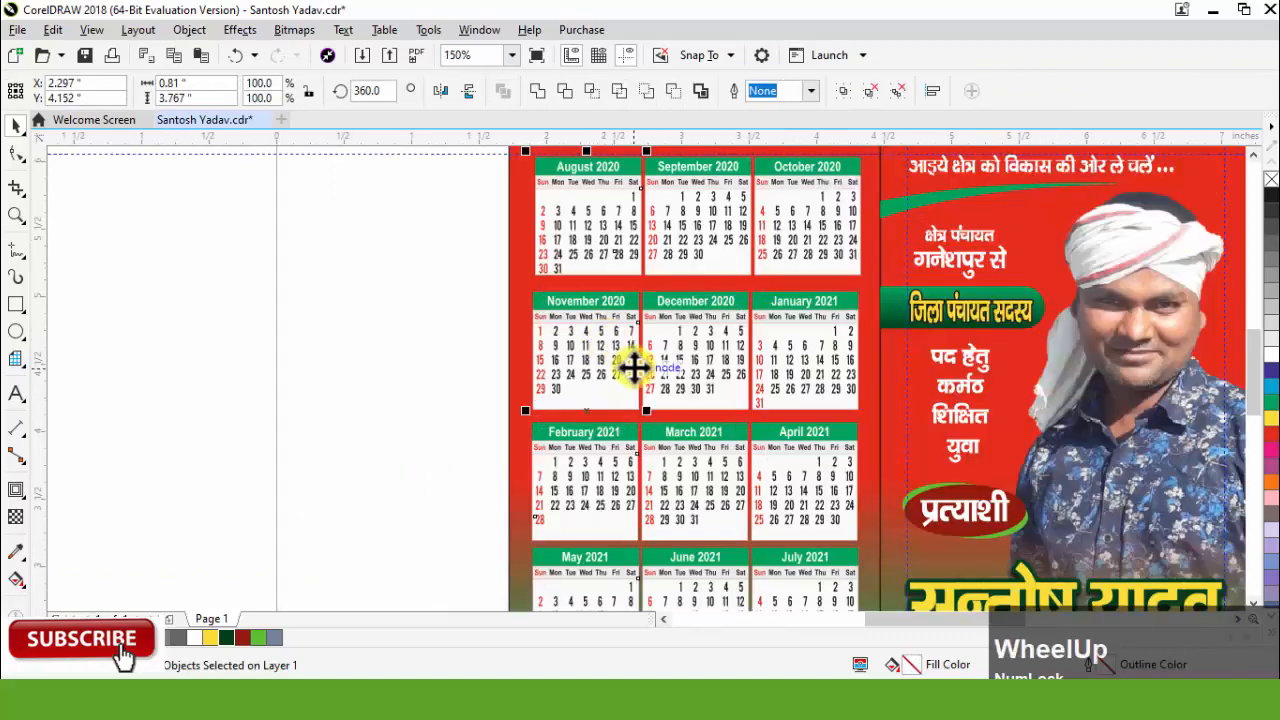
{"action": "scroll", "coordinate": [614, 349], "scroll_direction": "down", "scroll_amount": 2}
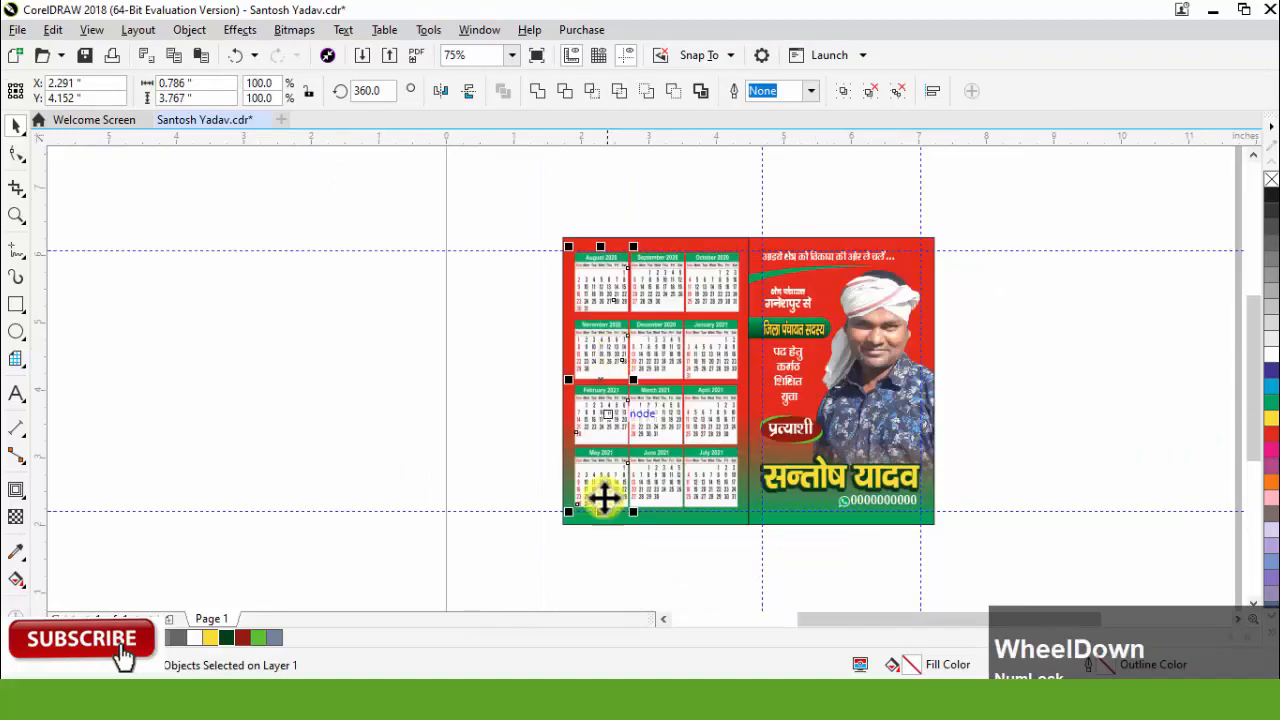
{"action": "left_click", "coordinate": [695, 570]}
{"action": "left_click_drag", "start_coordinate": [697, 573], "coordinate": [620, 235]}
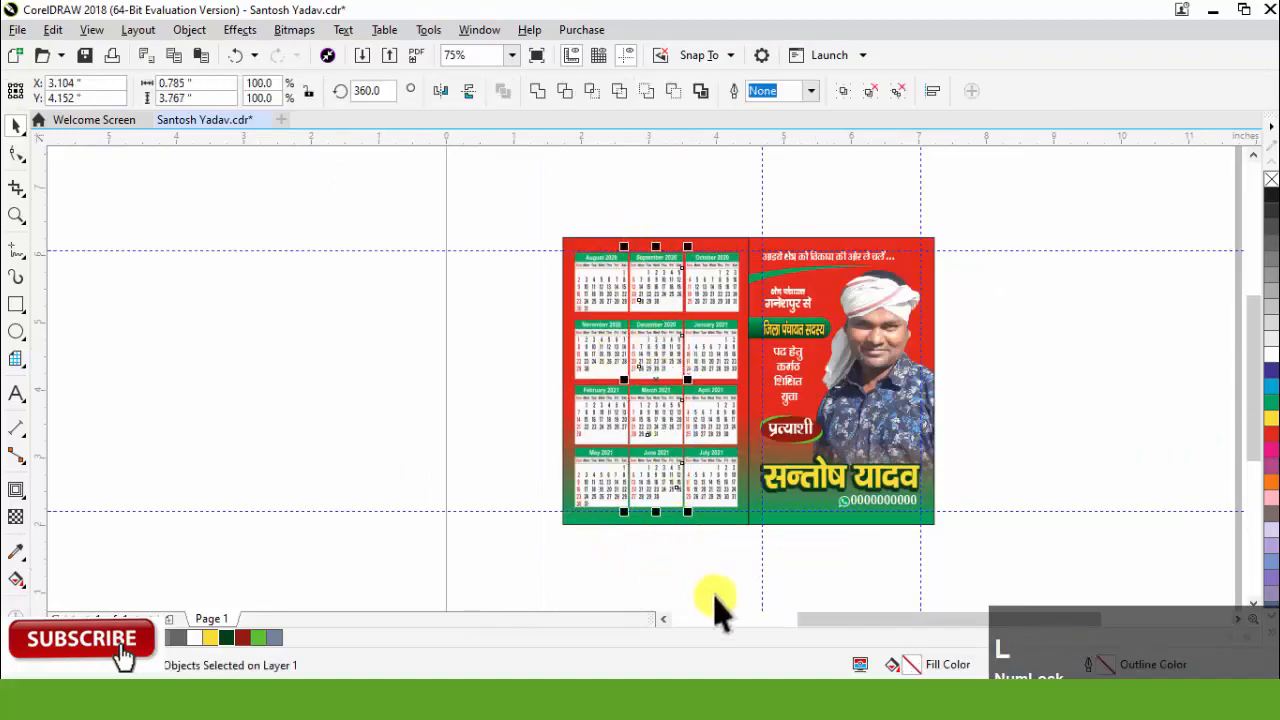
{"action": "left_click_drag", "start_coordinate": [753, 563], "coordinate": [666, 243]}
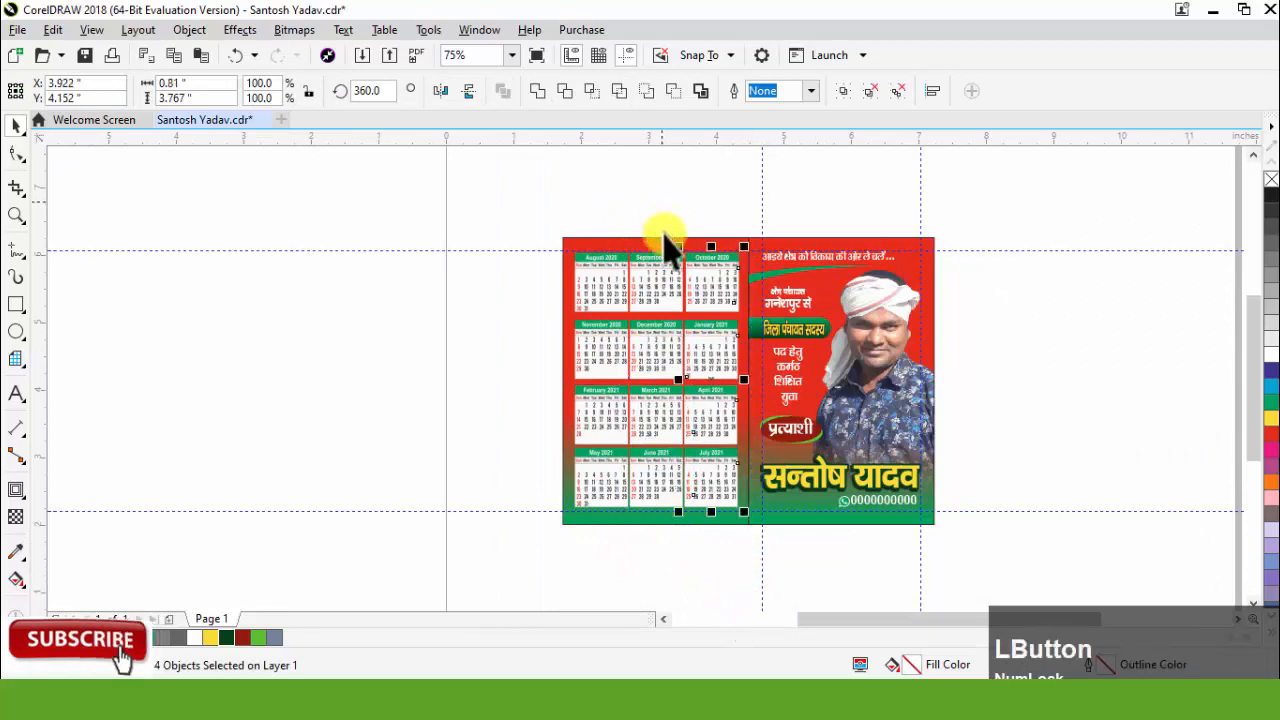
{"action": "left_click", "coordinate": [668, 515]}
Distribute the three calendars horizontally with even spacing in each of the rows starting with May 2021, February 2021 and November 2020
{"action": "scroll", "coordinate": [646, 529], "scroll_direction": "up", "scroll_amount": 2}
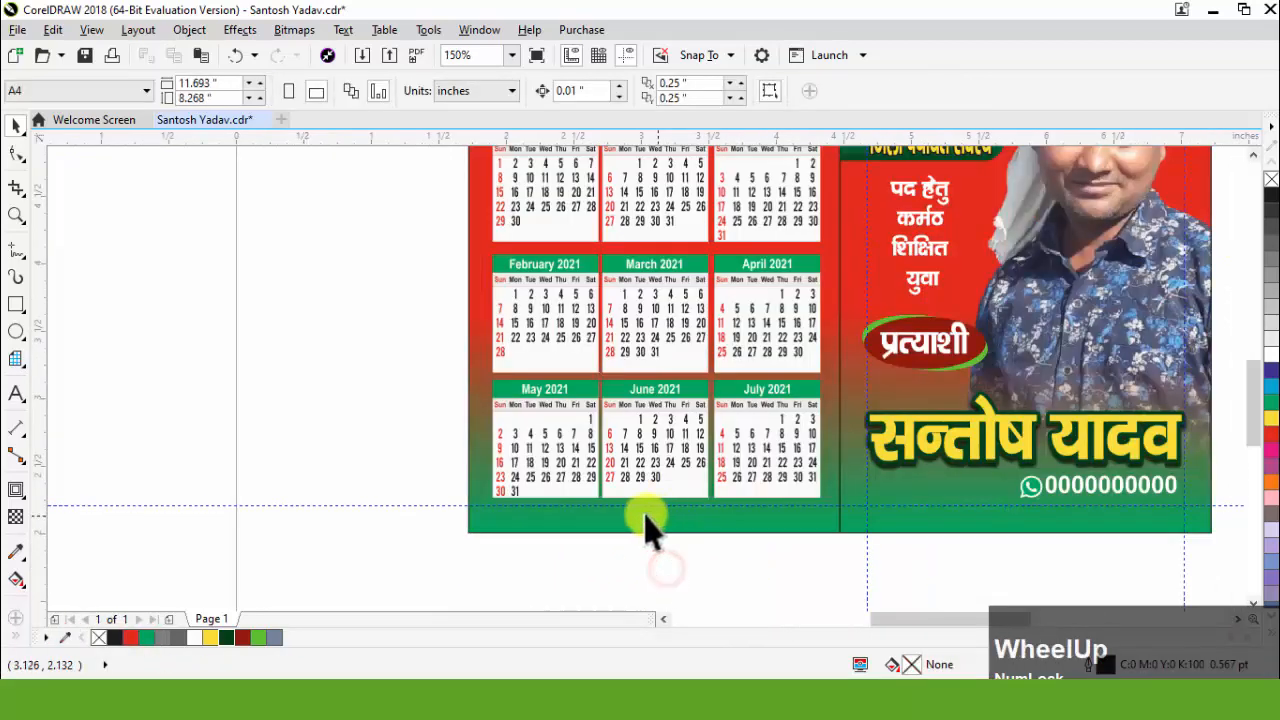
{"action": "left_click_drag", "start_coordinate": [391, 370], "coordinate": [862, 575]}
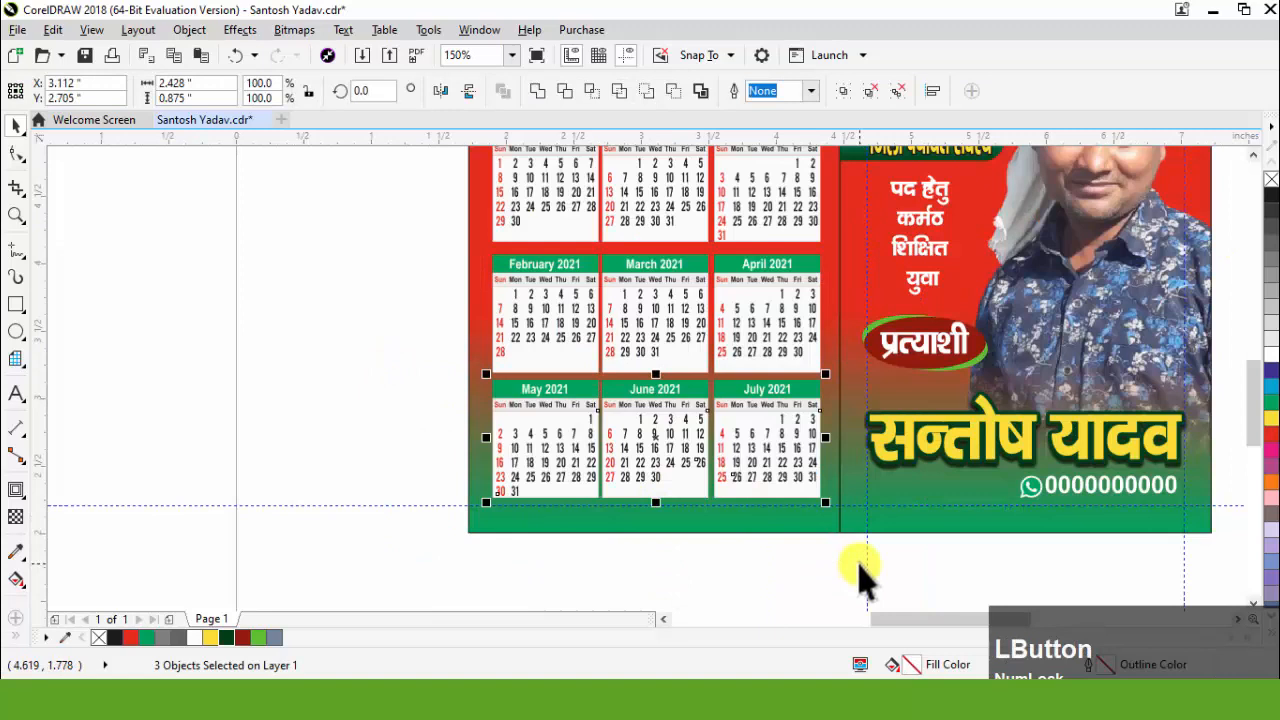
{"action": "key", "text": "shift+e"}
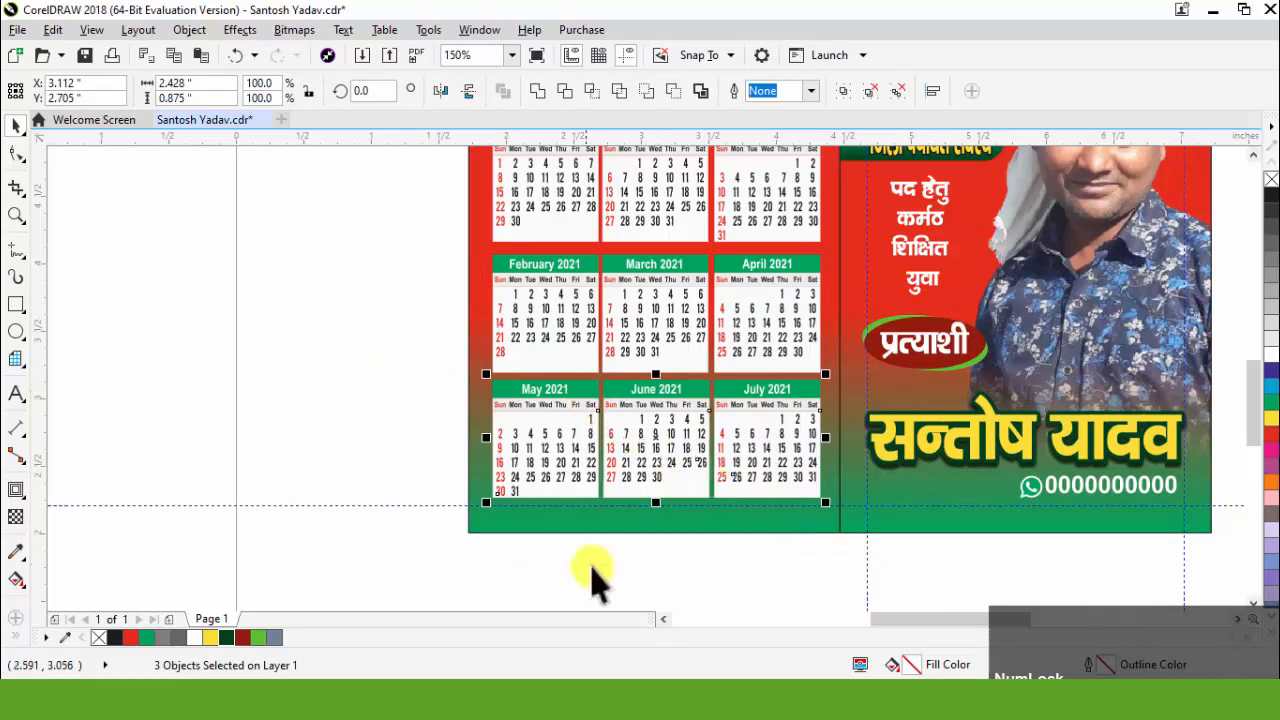
{"action": "left_click", "coordinate": [430, 257]}
{"action": "left_click_drag", "start_coordinate": [472, 283], "coordinate": [857, 397]}
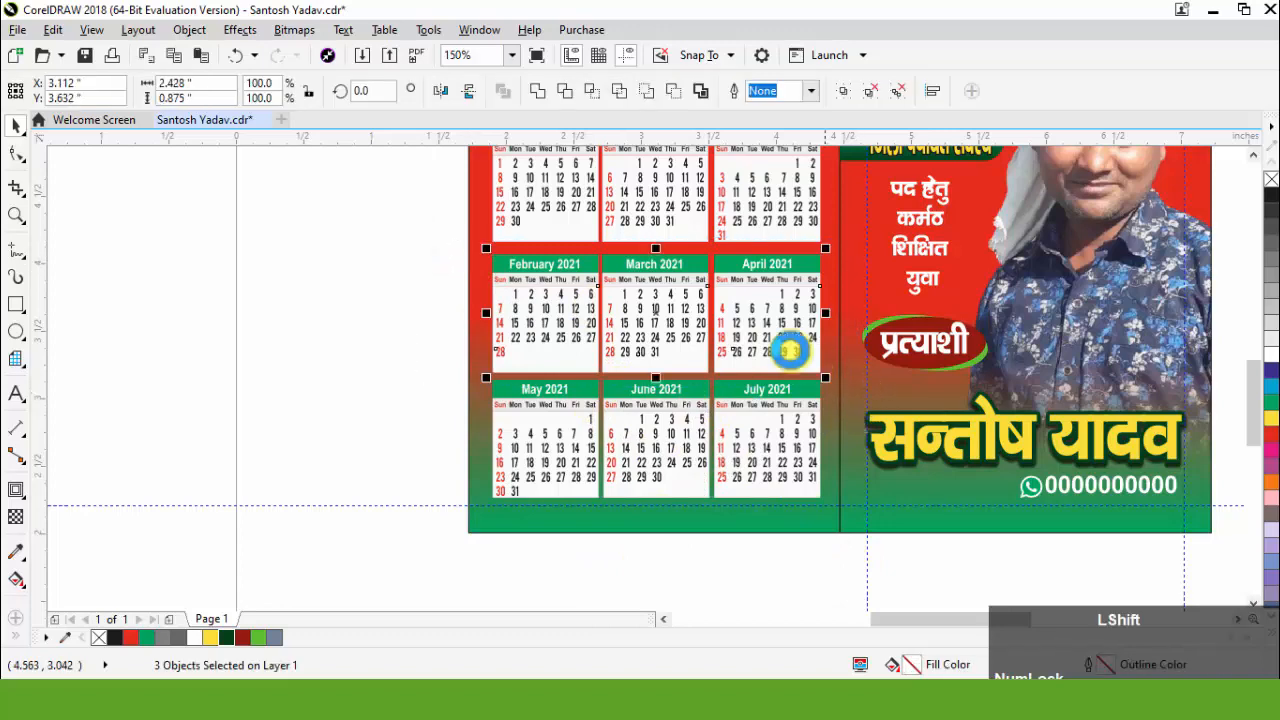
{"action": "scroll", "coordinate": [735, 378], "scroll_direction": "down", "scroll_amount": 1}
{"action": "scroll", "coordinate": [723, 180], "scroll_direction": "up", "scroll_amount": 1}
{"action": "left_click_drag", "start_coordinate": [386, 286], "coordinate": [814, 457]}
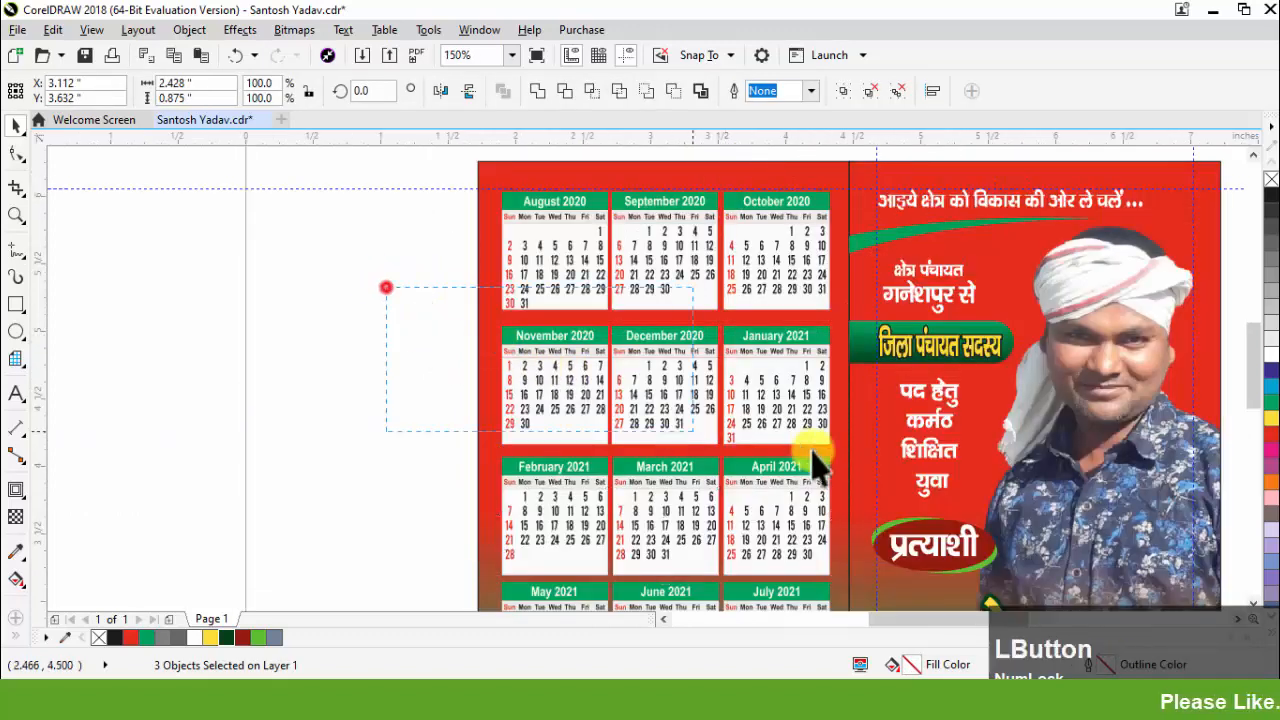
{"action": "left_click_drag", "start_coordinate": [480, 388], "coordinate": [533, 496]}
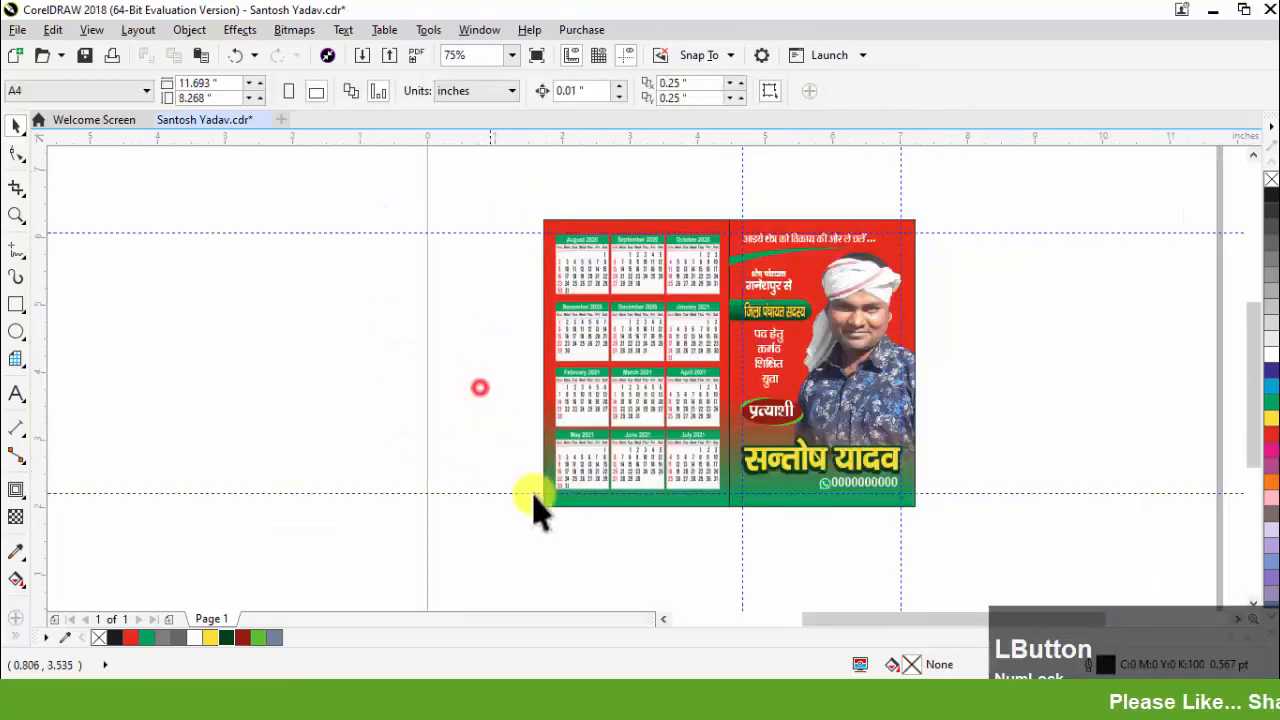
Move the two lower rows of calendars, February to July 2021, slightly upward together
{"action": "scroll", "coordinate": [650, 464], "scroll_direction": "up", "scroll_amount": 1}
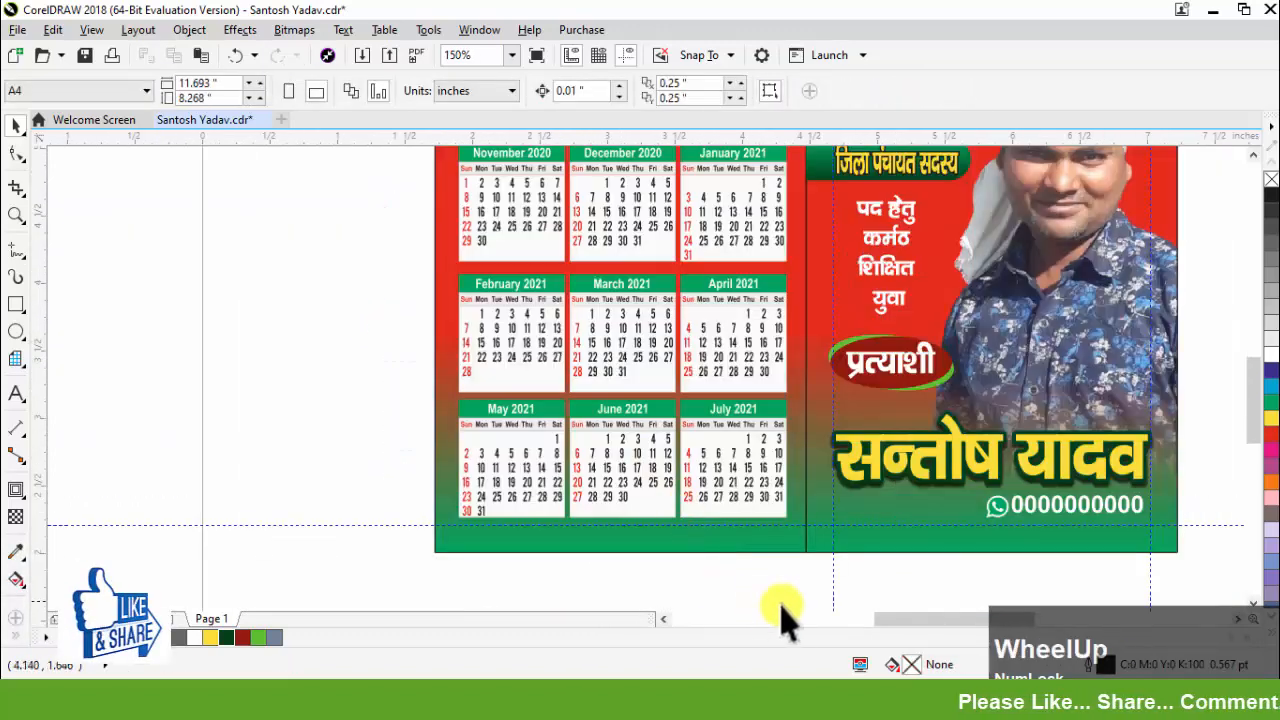
{"action": "left_click_drag", "start_coordinate": [812, 605], "coordinate": [391, 237]}
{"action": "scroll", "coordinate": [614, 277], "scroll_direction": "up", "scroll_amount": 1}
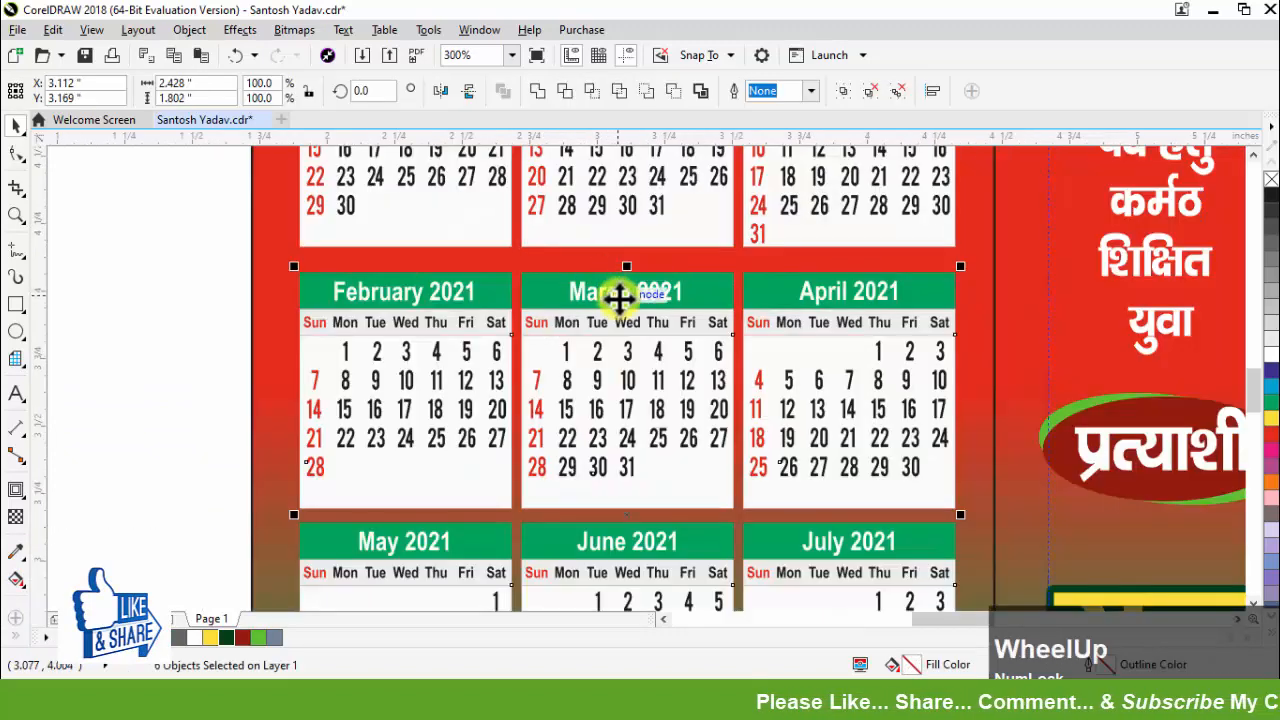
{"action": "left_click_drag", "start_coordinate": [617, 291], "coordinate": [625, 300]}
{"action": "scroll", "coordinate": [600, 345], "scroll_direction": "down", "scroll_amount": 3}
{"action": "left_click", "coordinate": [500, 236]}
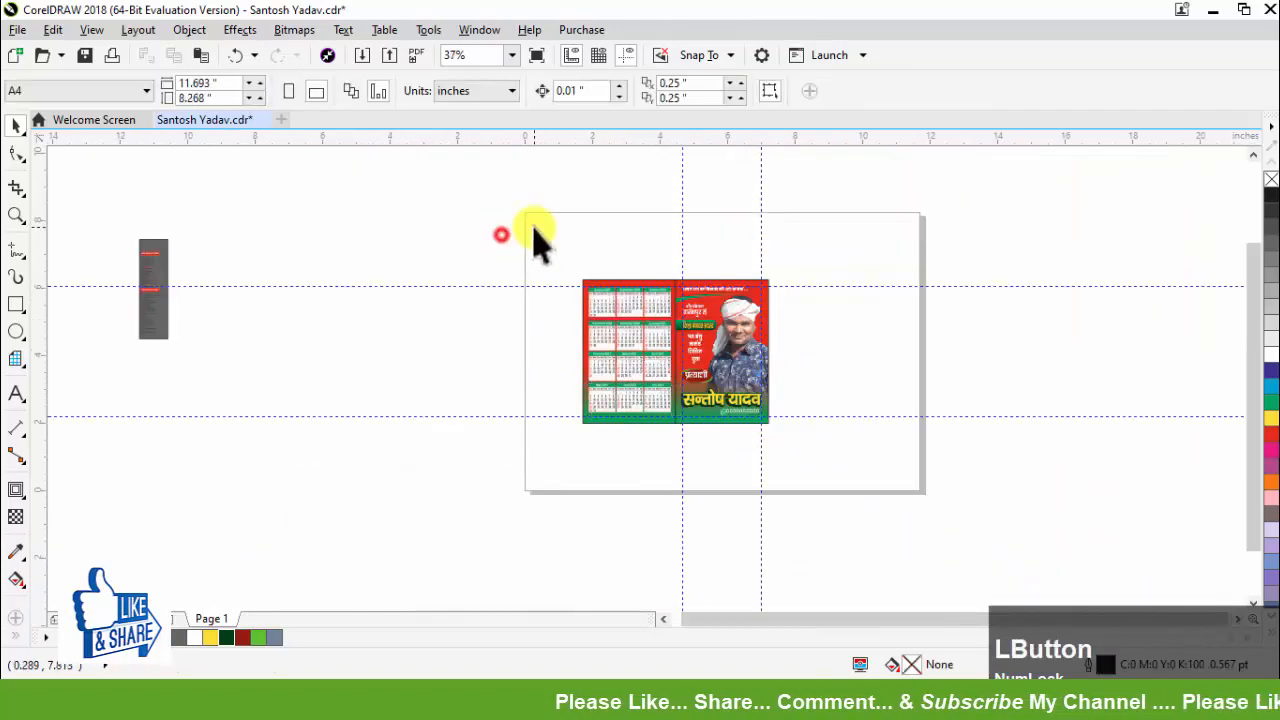
Distribute the four calendars in each column vertically with even spacing
{"action": "left_click_drag", "start_coordinate": [540, 230], "coordinate": [620, 474]}
{"action": "scroll", "coordinate": [623, 357], "scroll_direction": "up", "scroll_amount": 2}
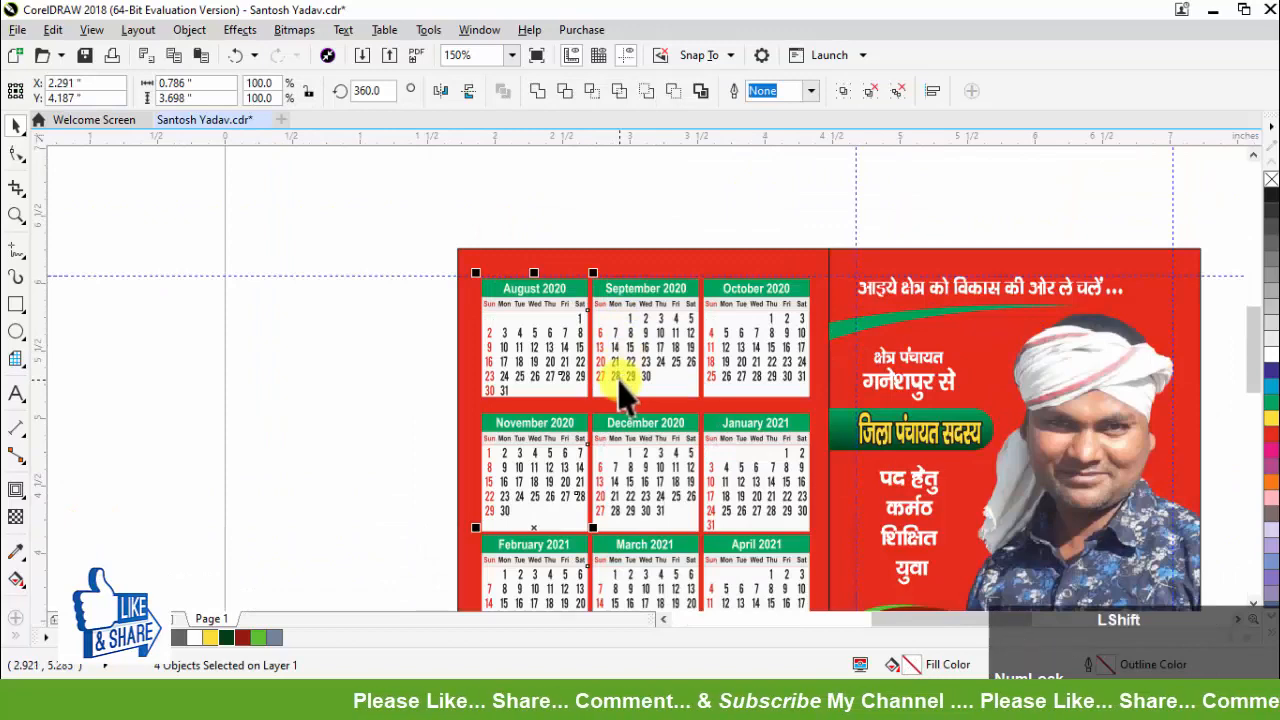
{"action": "scroll", "coordinate": [566, 272], "scroll_direction": "down", "scroll_amount": 1}
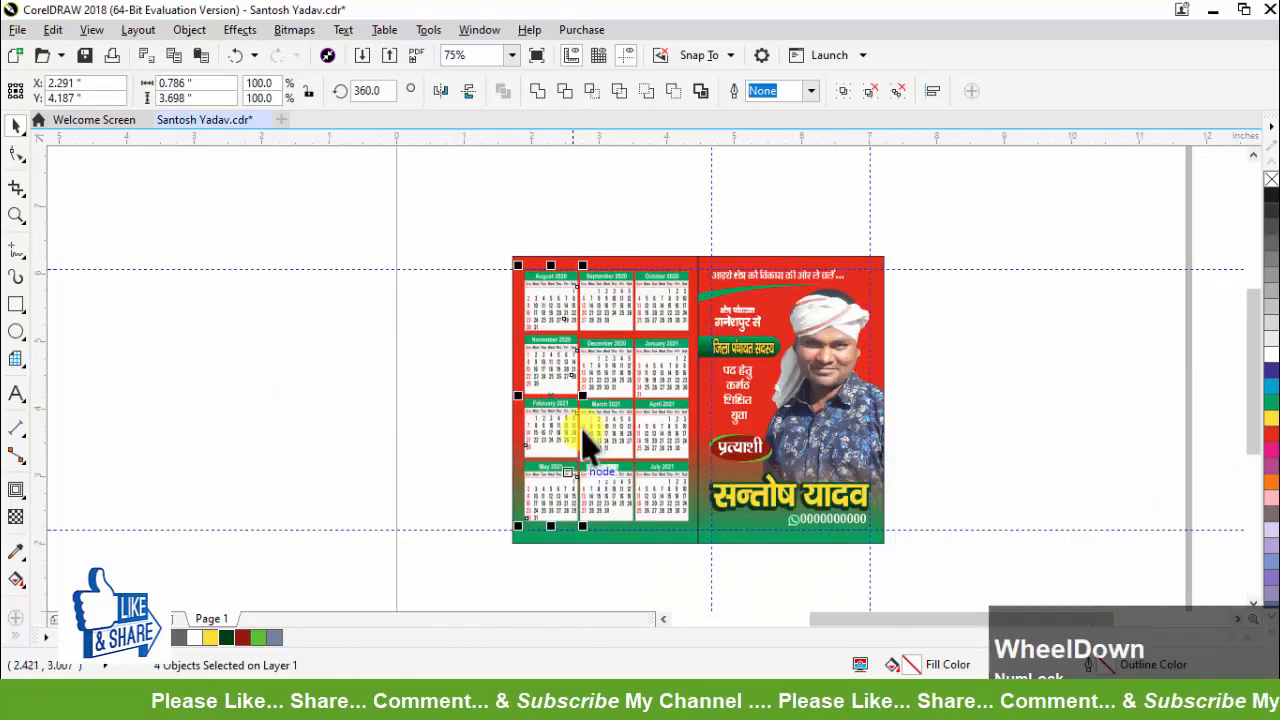
{"action": "left_click_drag", "start_coordinate": [570, 200], "coordinate": [652, 556]}
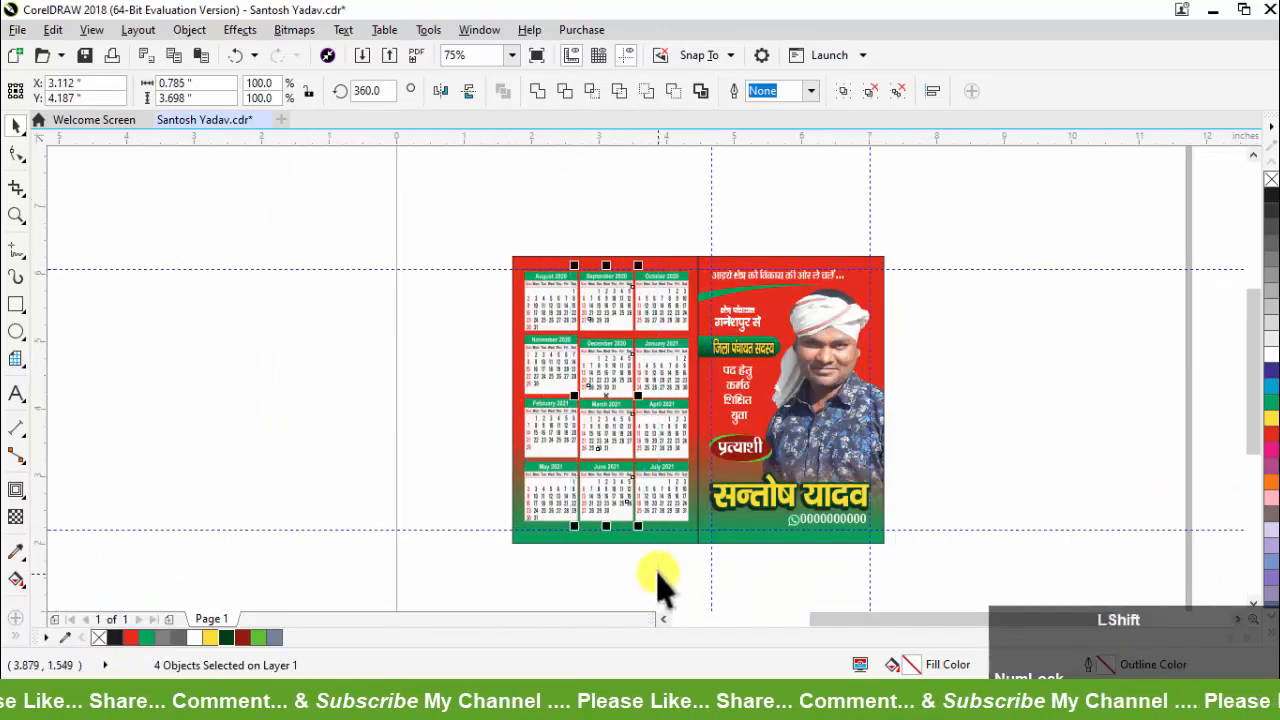
Group all twelve calendars and centre the group horizontally and vertically on the red-green background rectangle
{"action": "left_click_drag", "start_coordinate": [491, 266], "coordinate": [689, 542]}
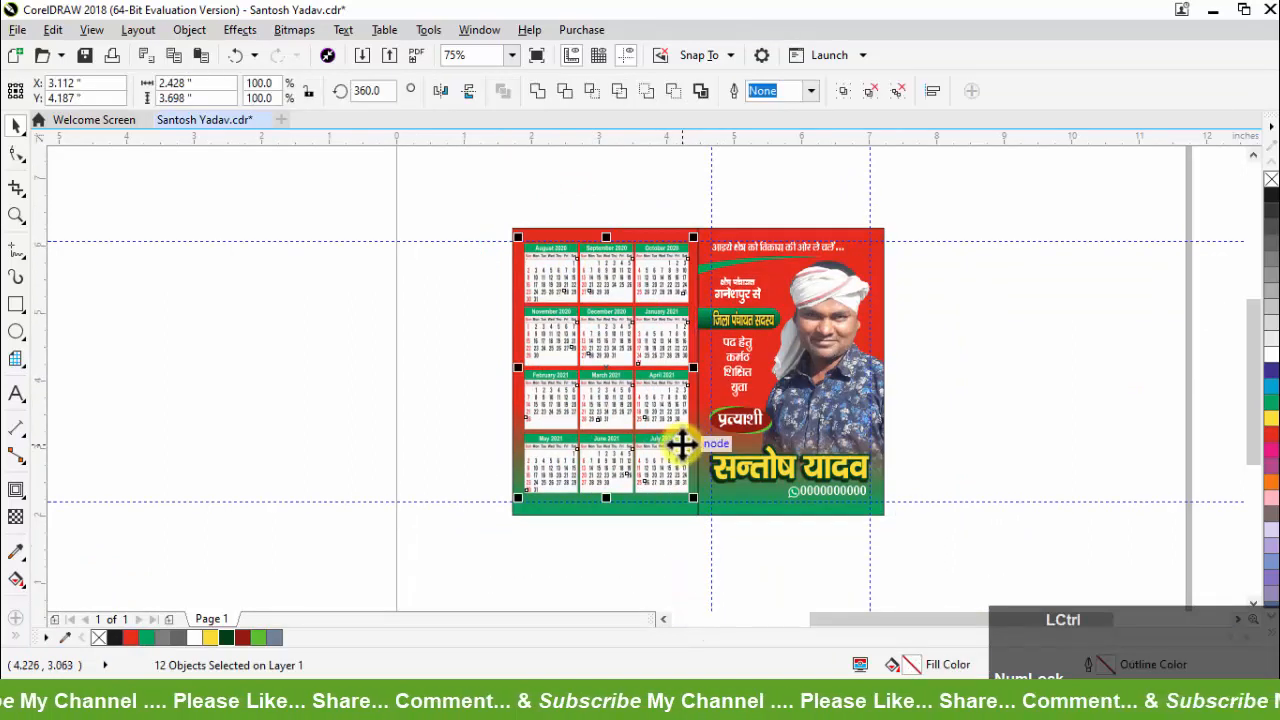
{"action": "key", "text": "ctrl+g"}
{"action": "left_click", "coordinate": [641, 232], "text": "shift"}
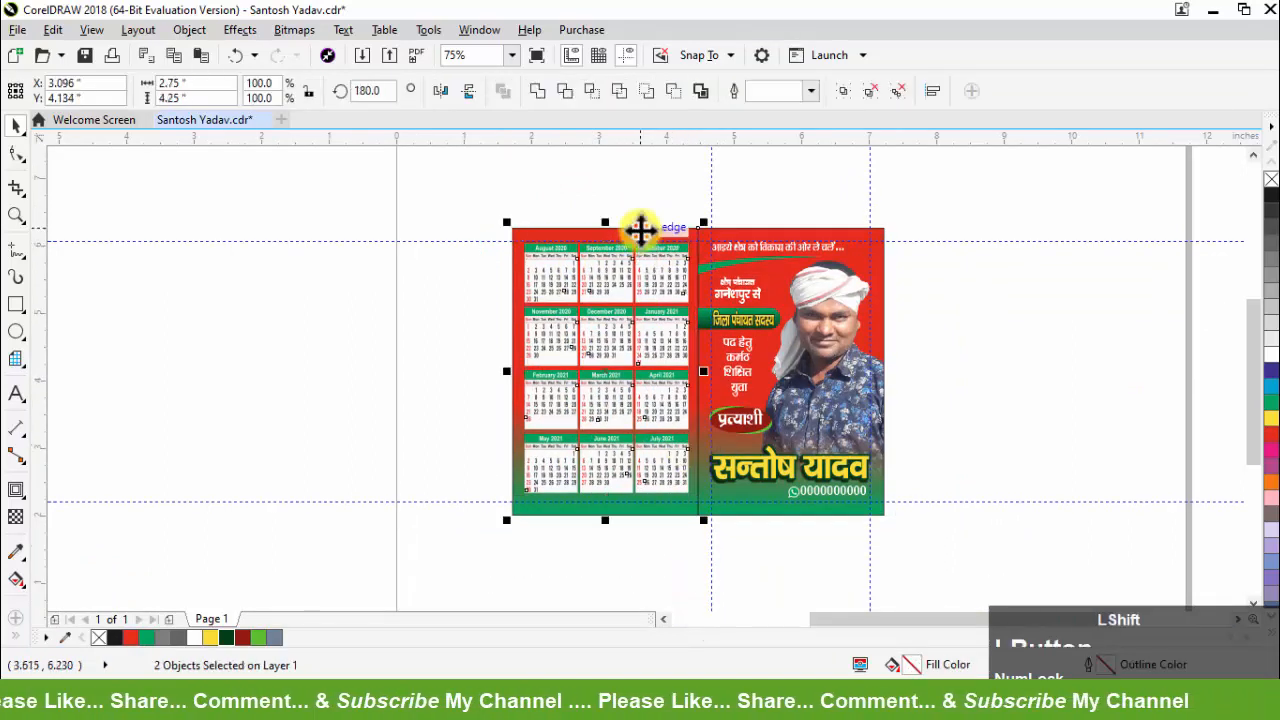
{"action": "key", "text": "c"}
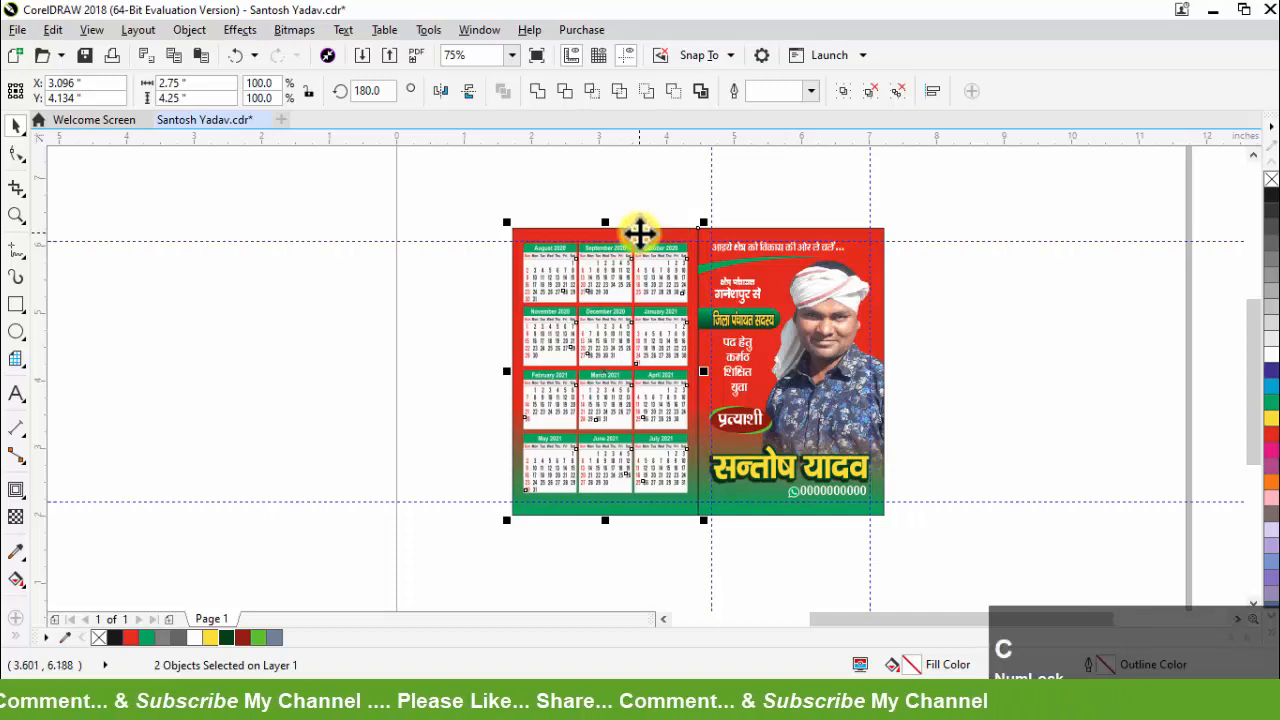
{"action": "key", "text": "e"}
{"action": "left_click", "coordinate": [641, 222]}
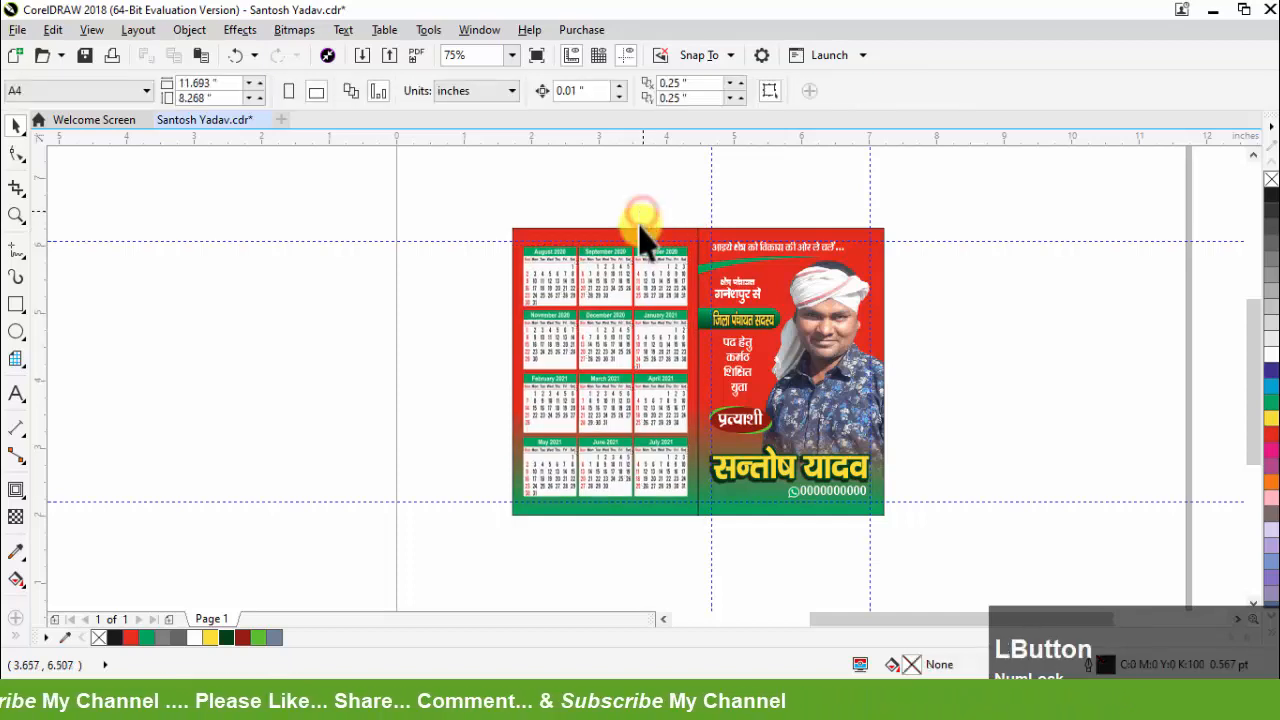
{"action": "scroll", "coordinate": [615, 312], "scroll_direction": "up", "scroll_amount": 2}
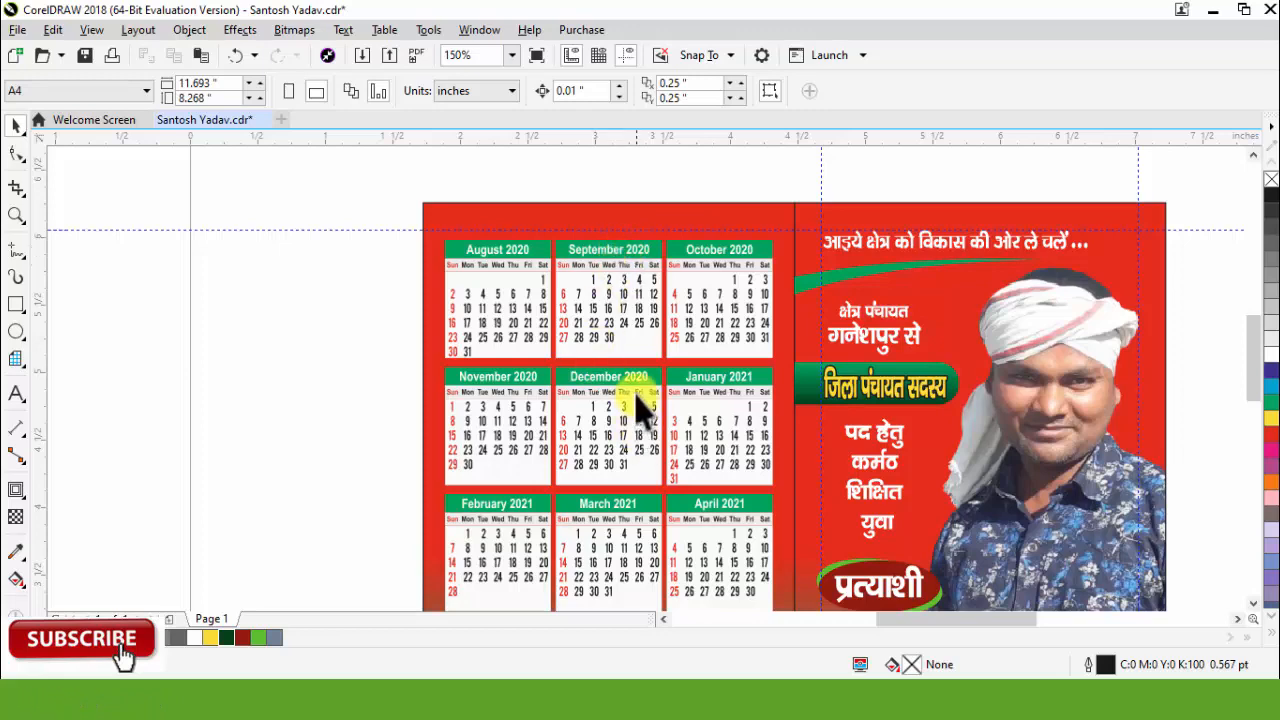
{"action": "scroll", "coordinate": [527, 266], "scroll_direction": "up", "scroll_amount": 2}
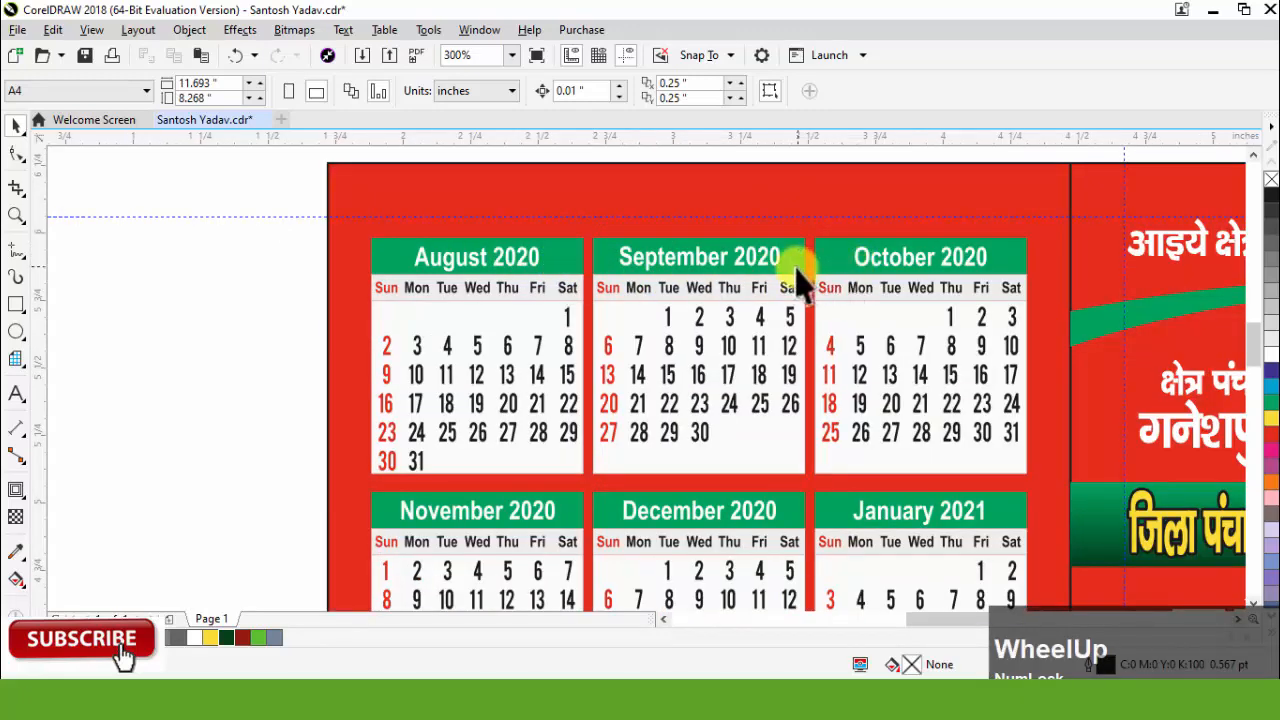
{"action": "scroll", "coordinate": [800, 320], "scroll_direction": "down", "scroll_amount": 2}
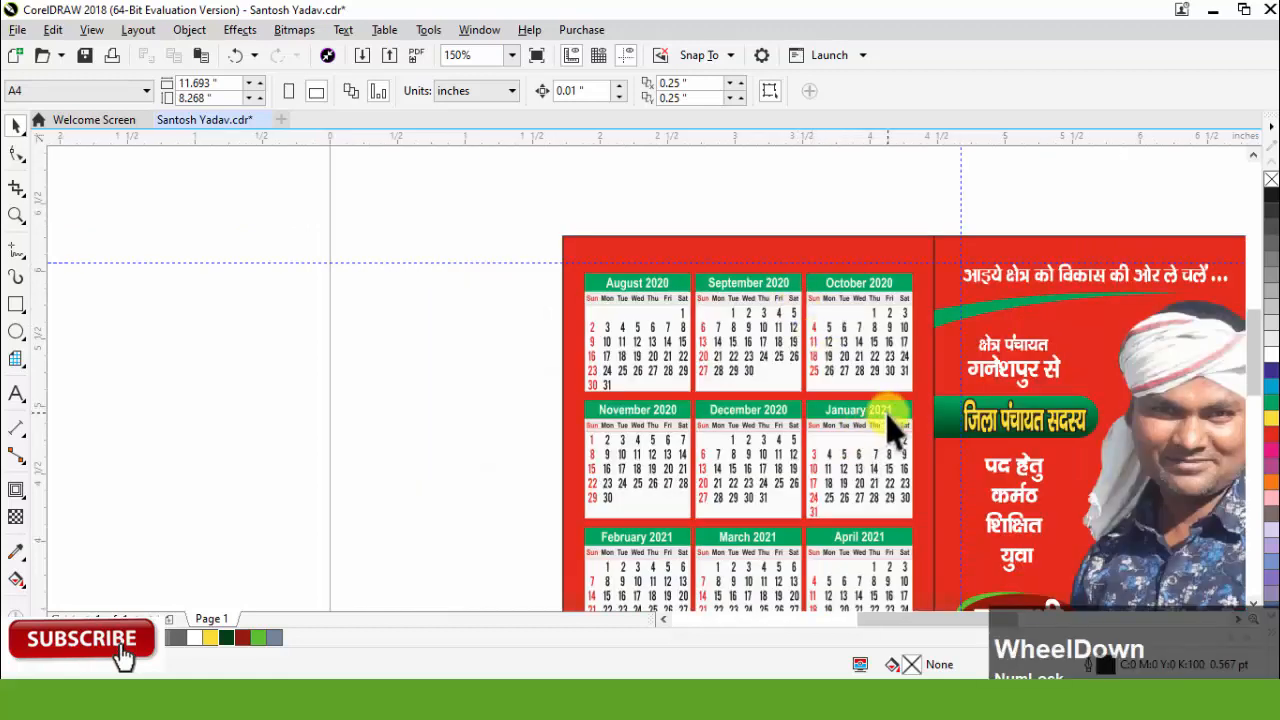
{"action": "scroll", "coordinate": [849, 371], "scroll_direction": "down", "scroll_amount": 2}
{"action": "scroll", "coordinate": [994, 500], "scroll_direction": "up", "scroll_amount": 1}
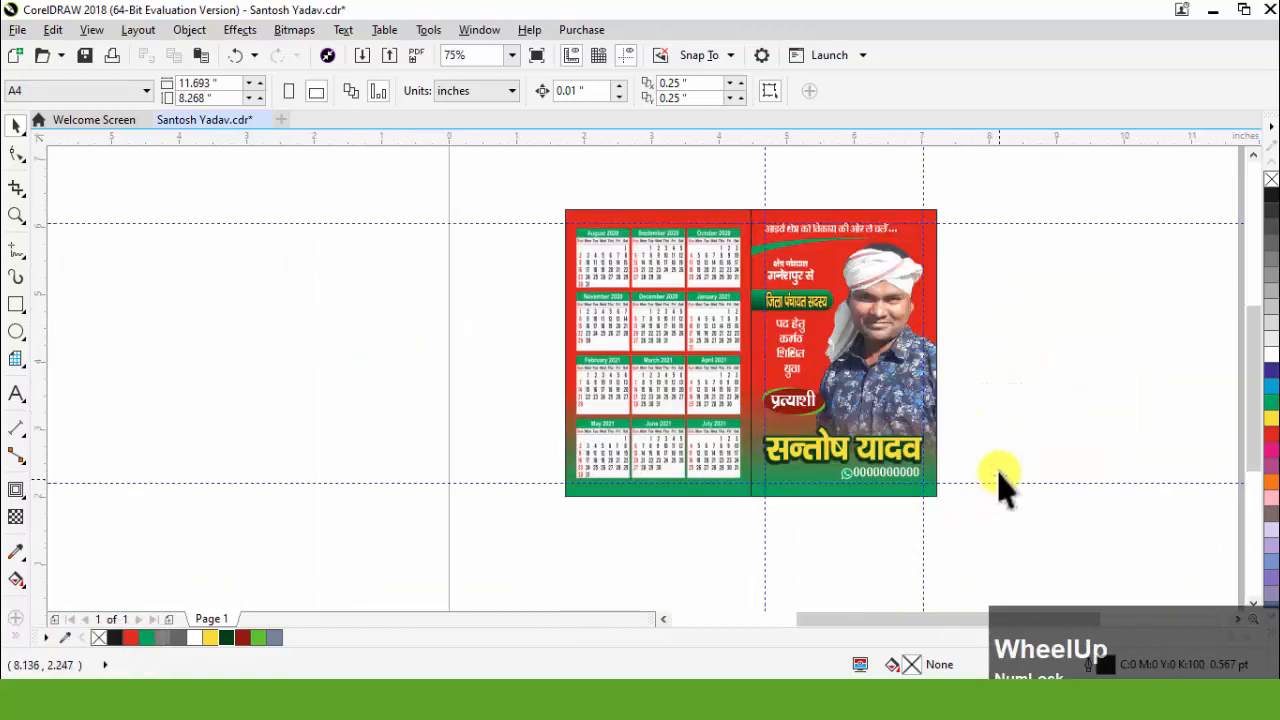
Move the complete two-panel card into the upper-right corner of the A4 page
{"action": "scroll", "coordinate": [731, 267], "scroll_direction": "down", "scroll_amount": 1}
{"action": "key", "text": "ctrl+z"}
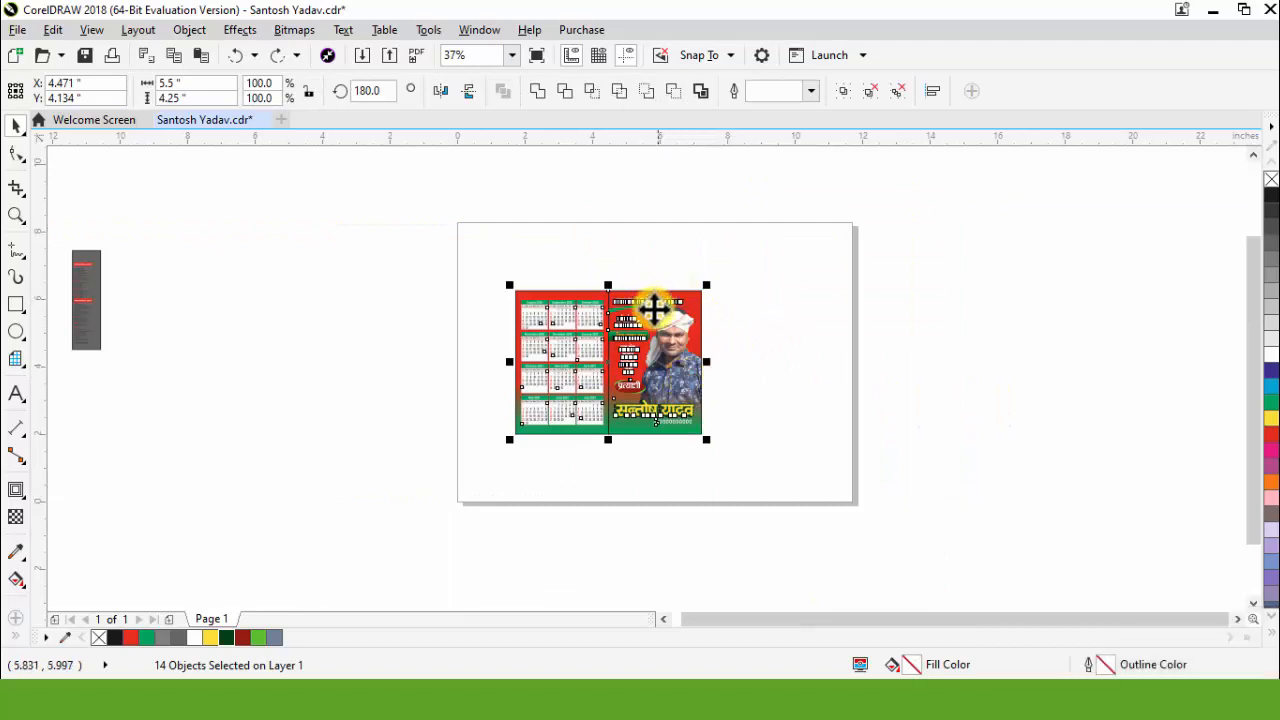
{"action": "left_click_drag", "start_coordinate": [653, 311], "coordinate": [794, 257]}
{"action": "left_click", "coordinate": [939, 417]}
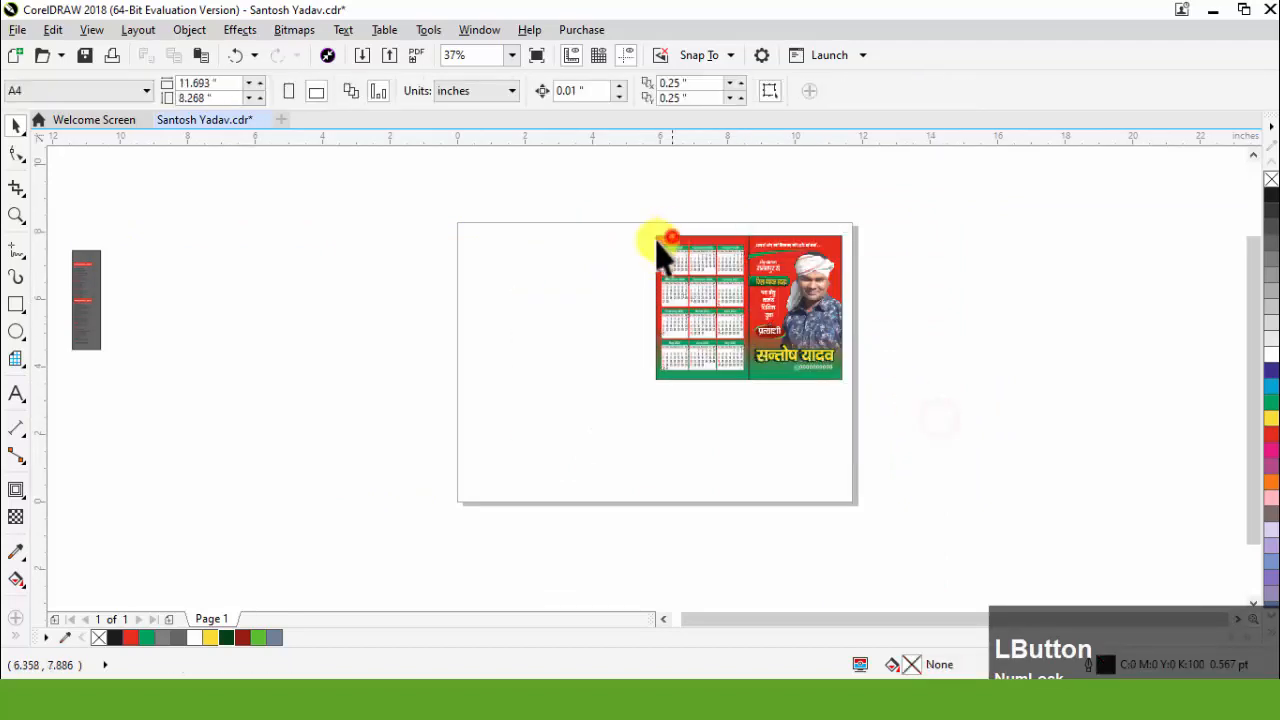
Copy the calendar panel's background rectangle to the lower-left area of the page and remove the copy's fill
{"action": "right_click", "coordinate": [522, 304]}
{"action": "left_click_drag", "start_coordinate": [671, 237], "coordinate": [485, 358]}
{"action": "left_click_drag", "start_coordinate": [519, 401], "coordinate": [522, 395]}
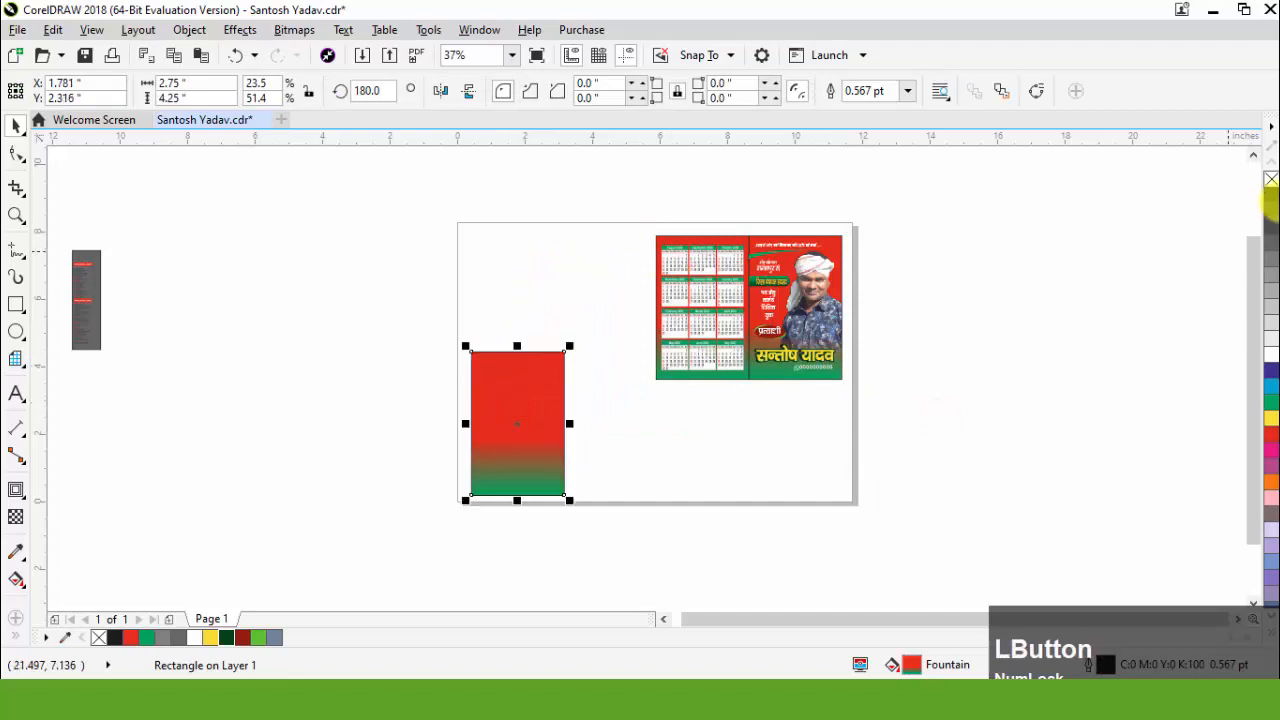
{"action": "left_click", "coordinate": [1270, 180]}
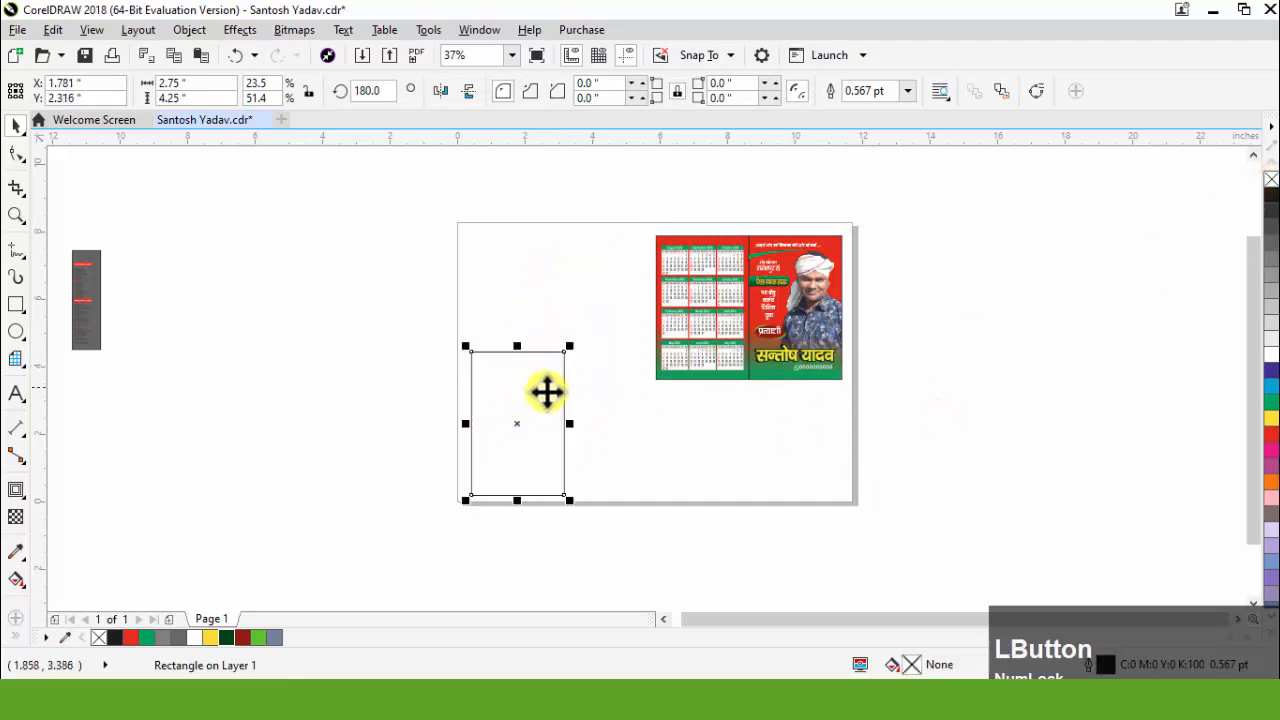
Place a black copy of the candidate's name and phone group near the empty rectangle's top, about 1.6 inches wide and horizontally centred
{"action": "scroll", "coordinate": [569, 394], "scroll_direction": "up", "scroll_amount": 2}
{"action": "left_click", "coordinate": [735, 453]}
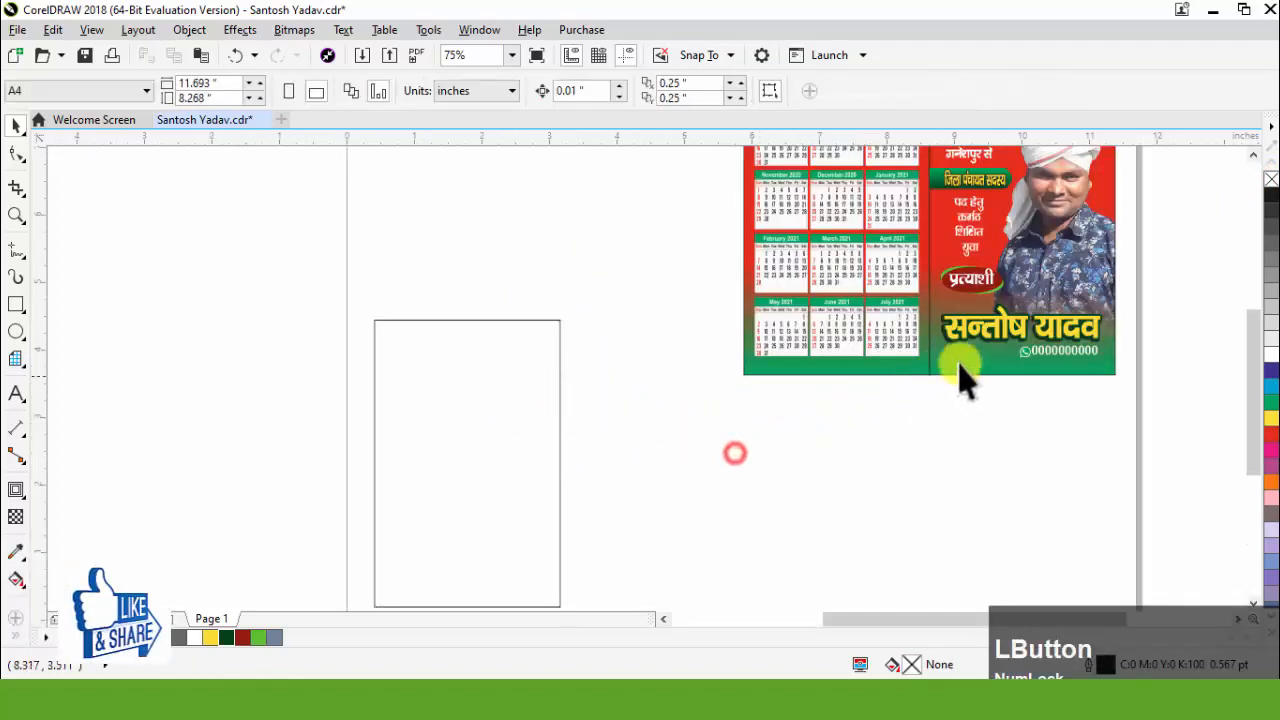
{"action": "left_click", "coordinate": [1034, 323]}
{"action": "left_click_drag", "start_coordinate": [653, 396], "coordinate": [588, 431]}
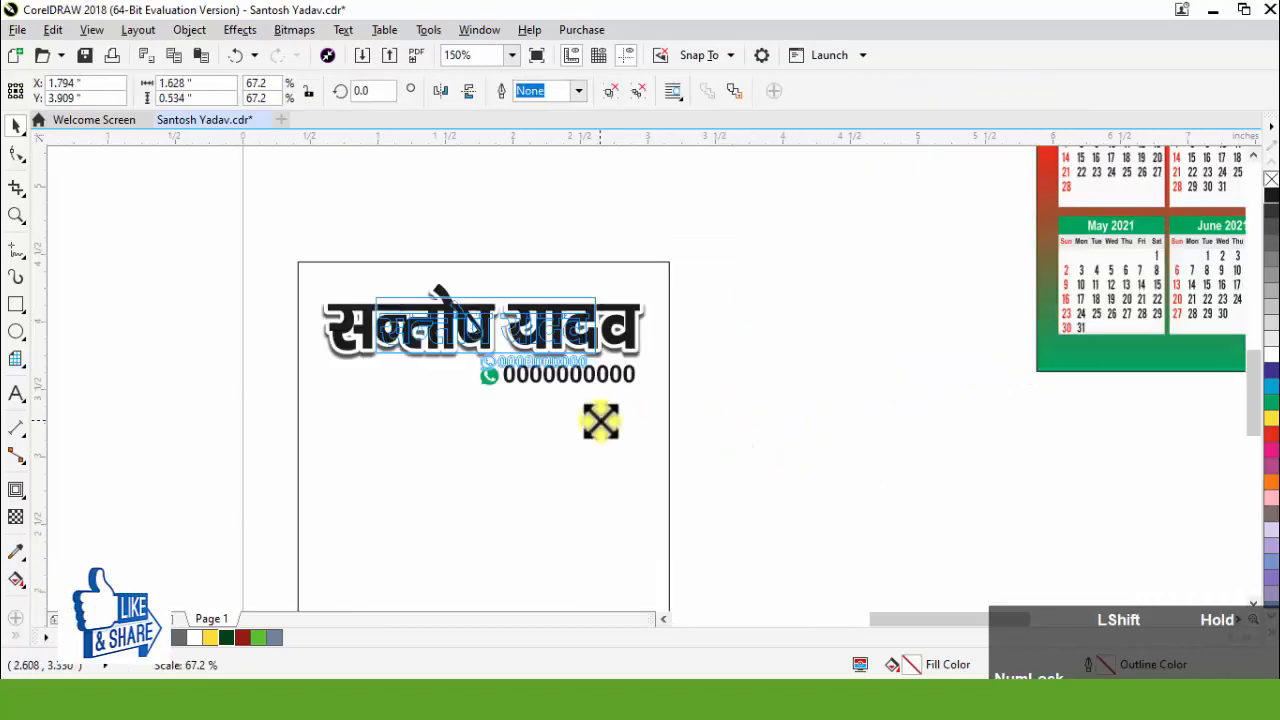
{"action": "left_click", "coordinate": [574, 428], "text": "shift"}
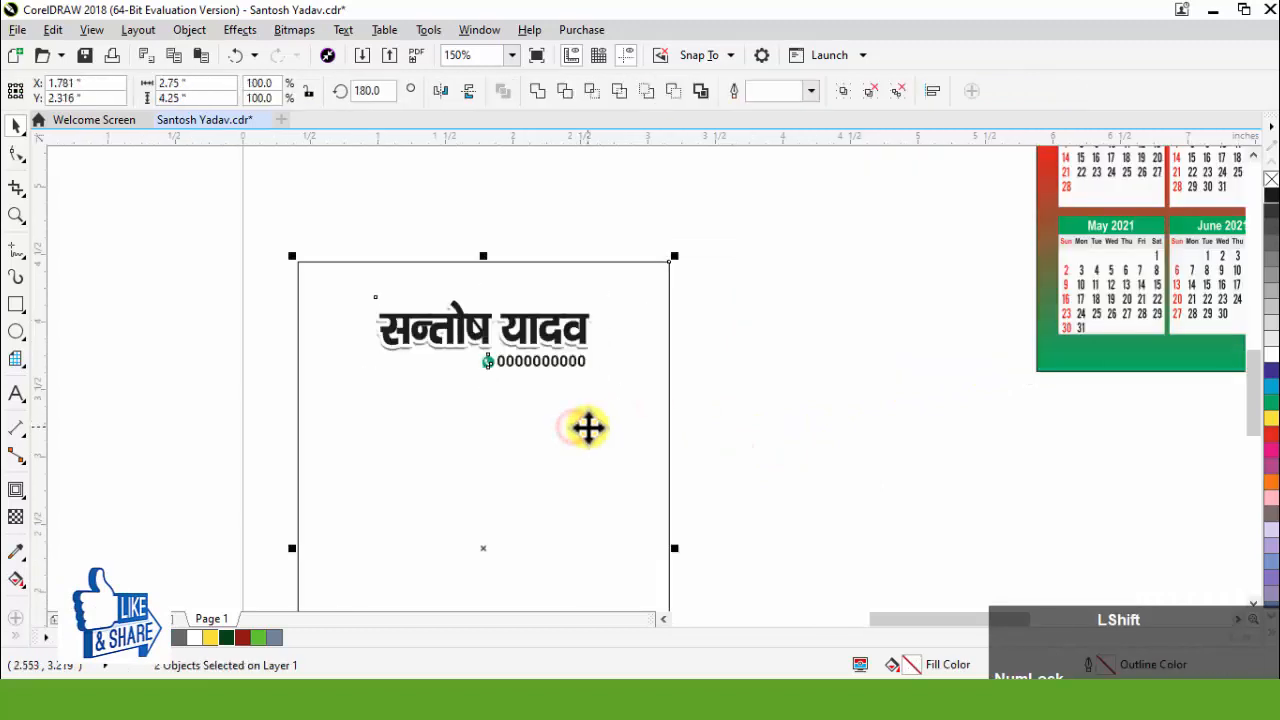
{"action": "key", "text": "c"}
{"action": "left_click", "coordinate": [762, 406]}
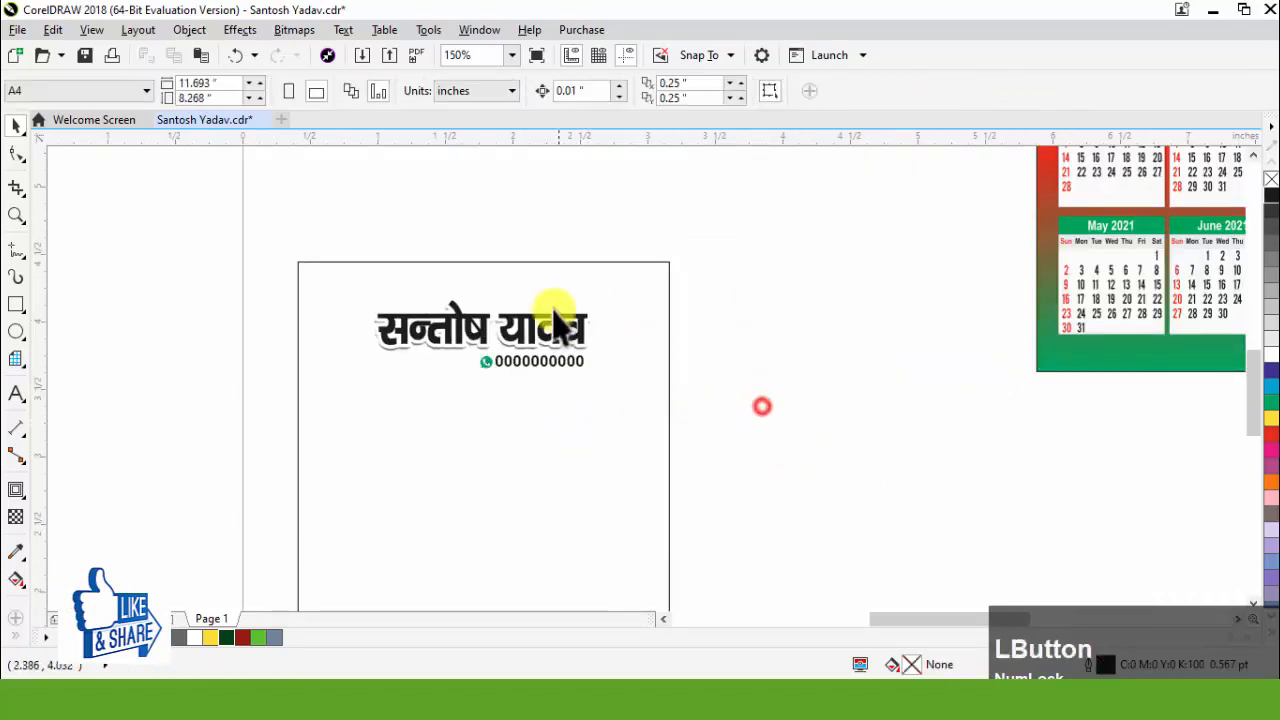
Enlarge the name and phone group to about 1.68 inches wide and draw a 2.75-inch horizontal line across the rectangle just below it
{"action": "left_click", "coordinate": [554, 316]}
{"action": "scroll", "coordinate": [548, 308], "scroll_direction": "up", "scroll_amount": 1}
{"action": "left_click_drag", "start_coordinate": [644, 431], "coordinate": [650, 450]}
{"action": "scroll", "coordinate": [645, 272], "scroll_direction": "down", "scroll_amount": 1}
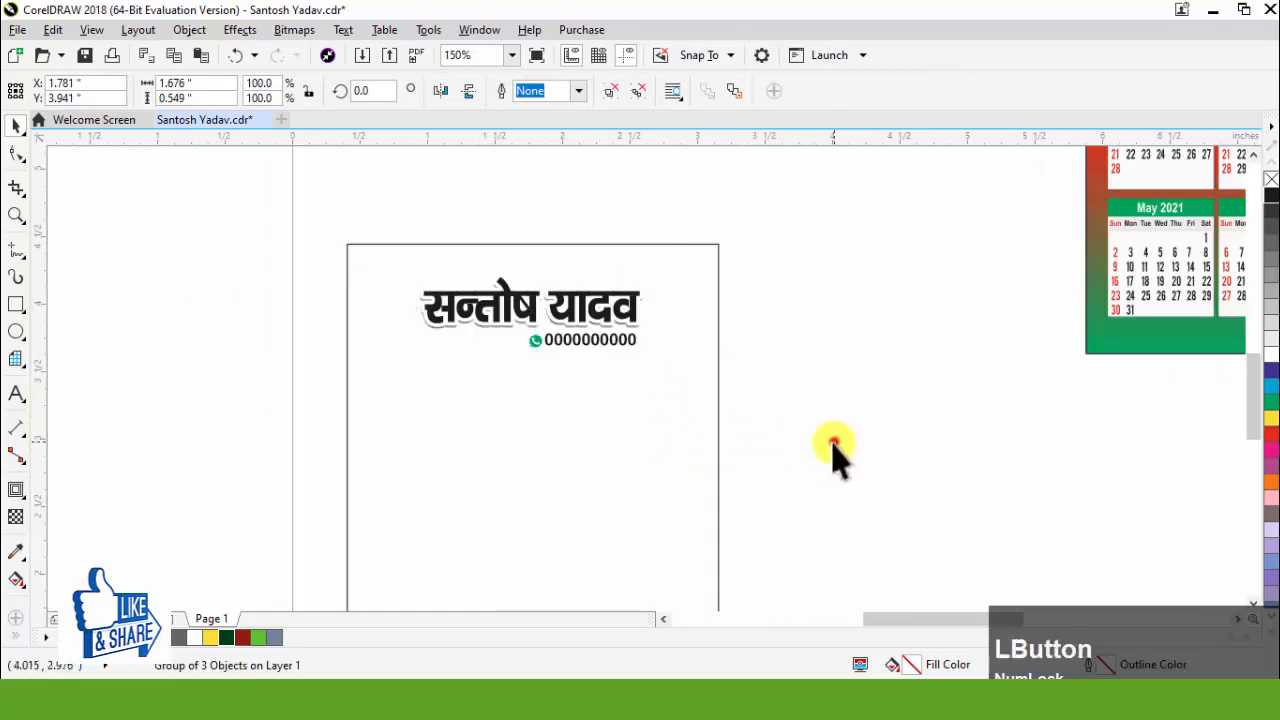
{"action": "left_click", "coordinate": [834, 445]}
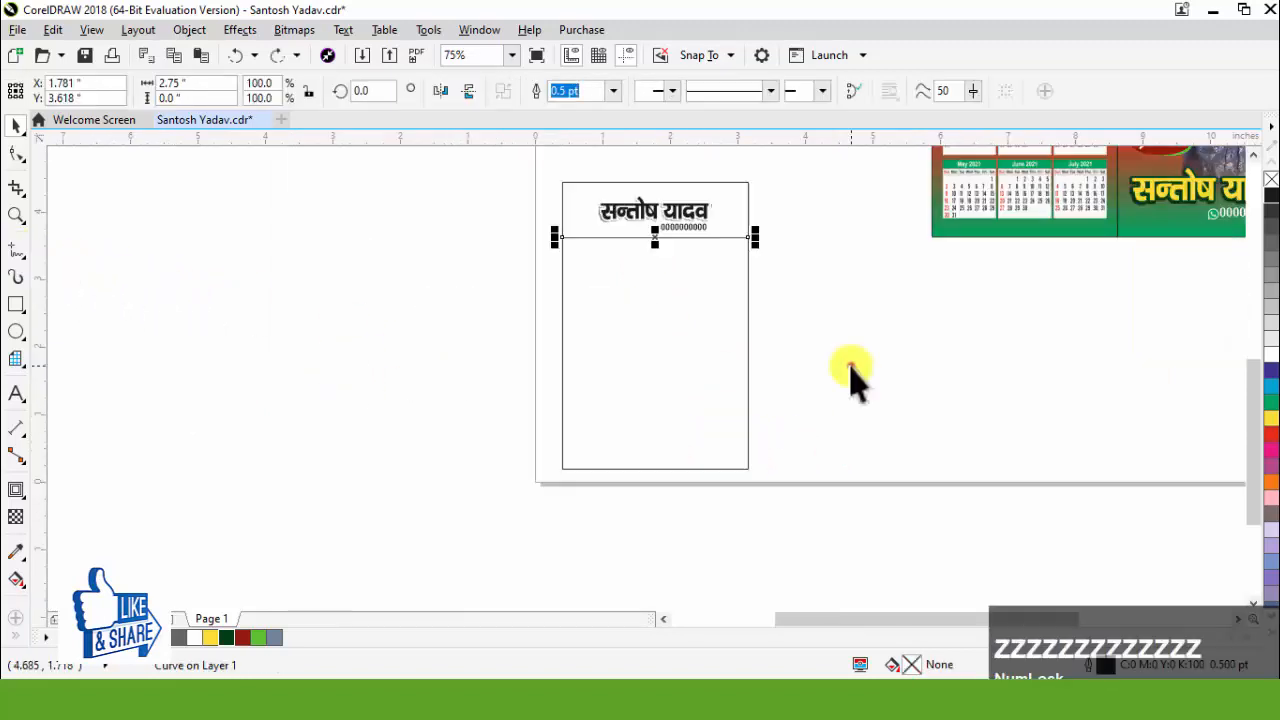
{"action": "left_click", "coordinate": [849, 366]}
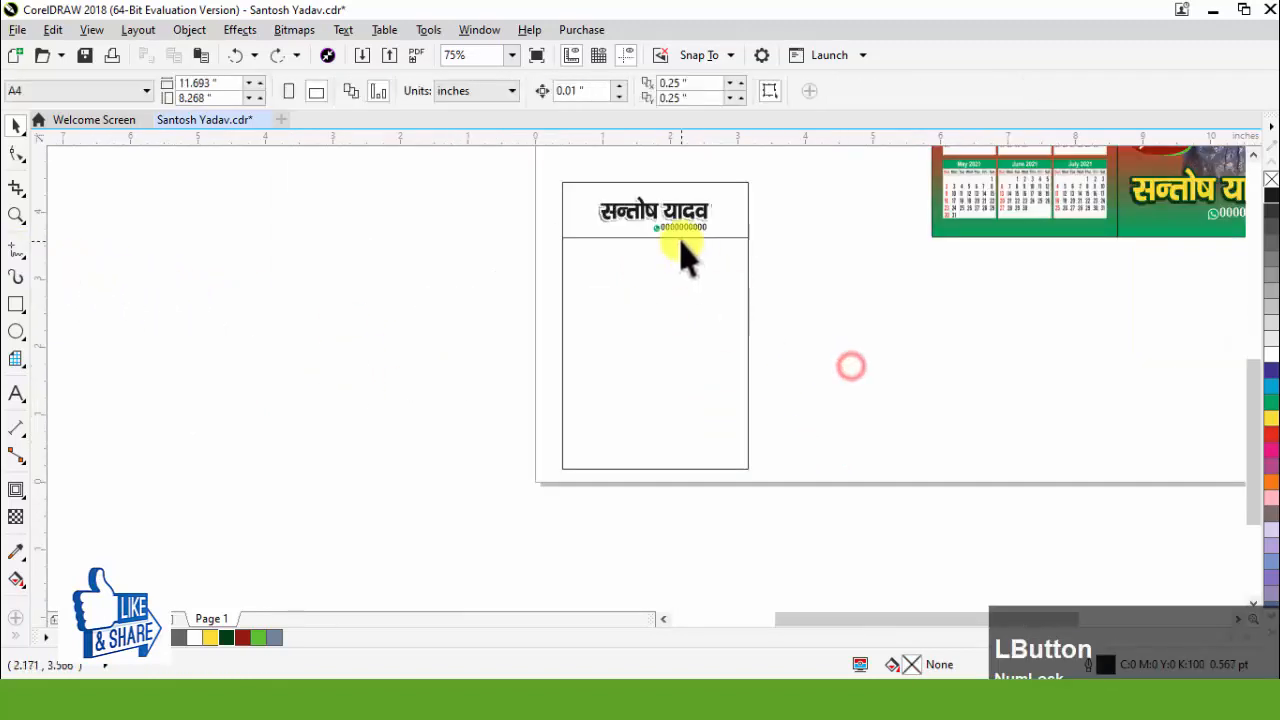
Copy the header line about 0.15 inch lower and repeat the copy downward until ruled lines fill the rectangle
{"action": "scroll", "coordinate": [681, 247], "scroll_direction": "up", "scroll_amount": 2}
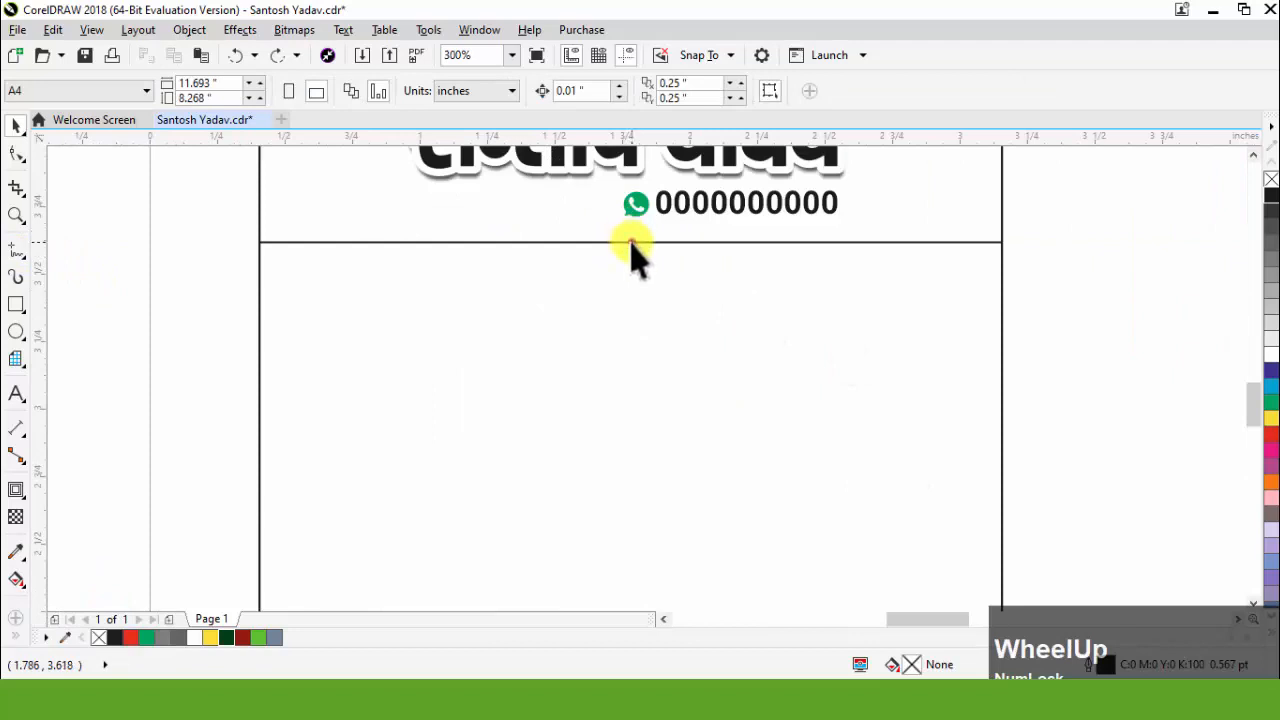
{"action": "left_click_drag", "start_coordinate": [632, 242], "coordinate": [632, 284]}
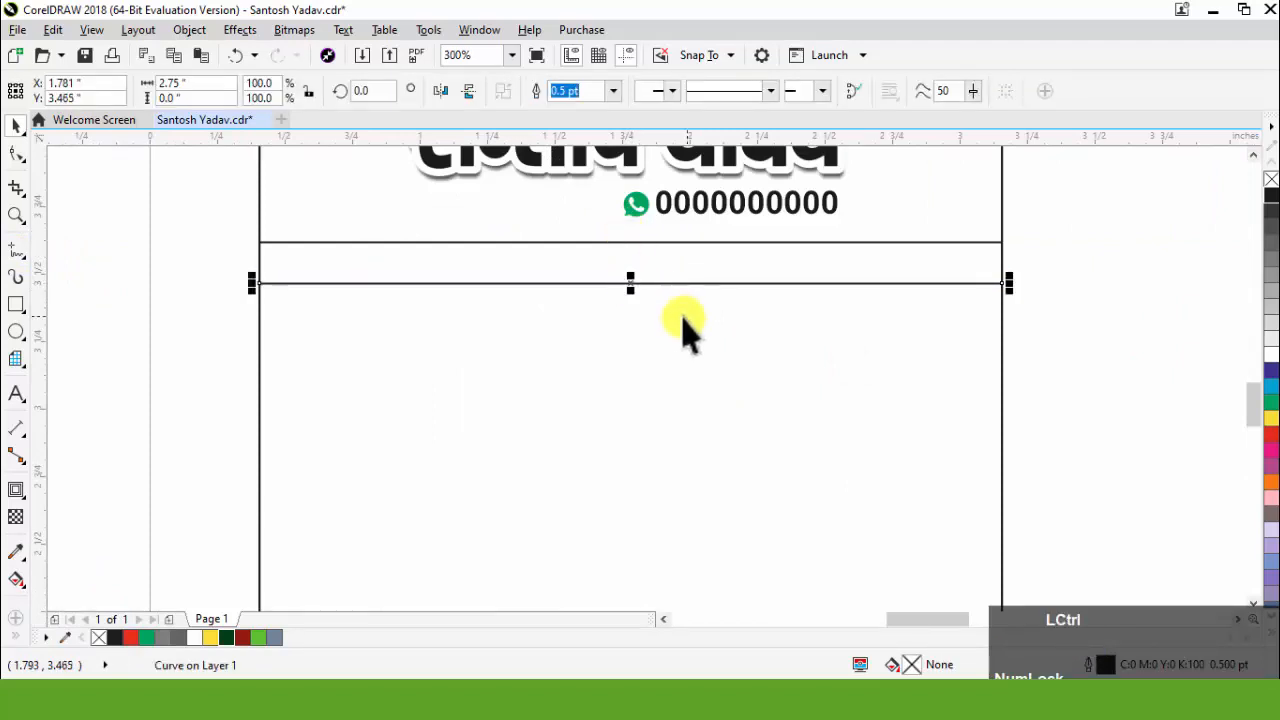
{"action": "key", "text": "ctrl+r"}
{"action": "key", "text": "ctrl+r"}
{"action": "key", "text": "ctrl+r"}
{"action": "key", "text": "ctrl+r"}
{"action": "key", "text": "ctrl+r"}
{"action": "key", "text": "ctrl+r"}
{"action": "key", "text": "ctrl+r"}
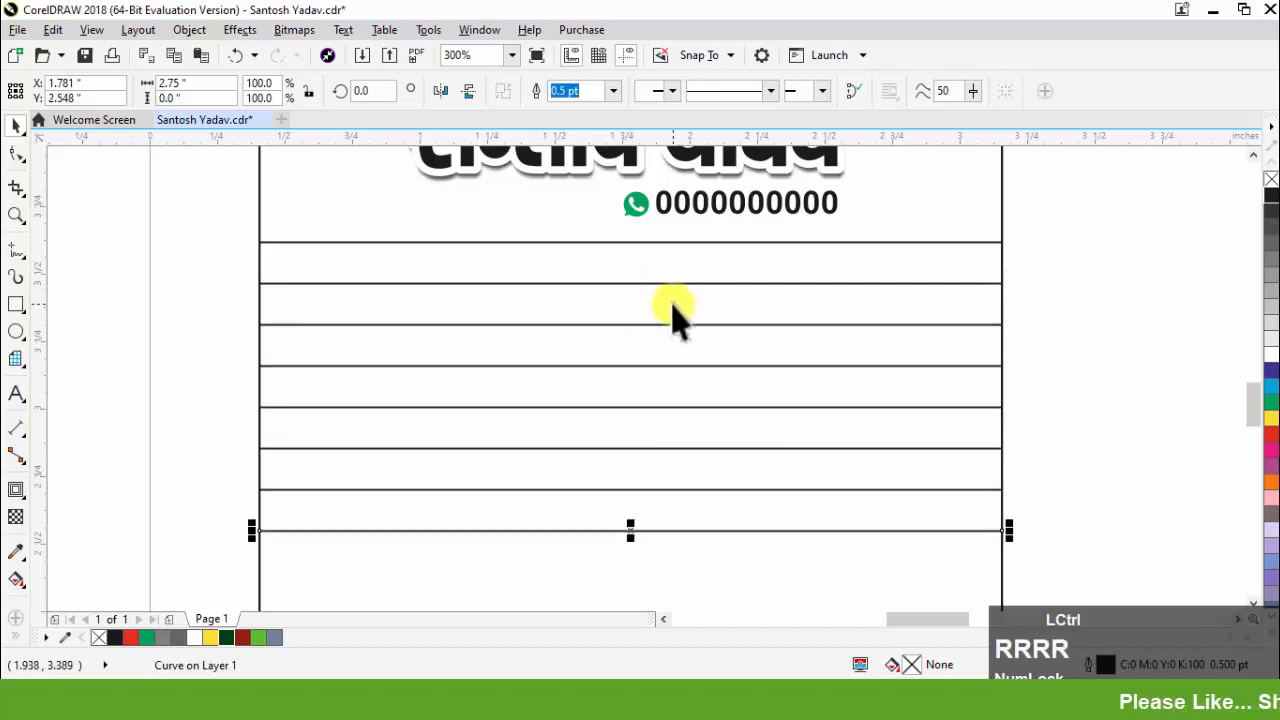
{"action": "scroll", "coordinate": [700, 350], "scroll_direction": "down", "scroll_amount": 2}
{"action": "left_click", "coordinate": [818, 470]}
{"action": "scroll", "coordinate": [715, 450], "scroll_direction": "up", "scroll_amount": 2}
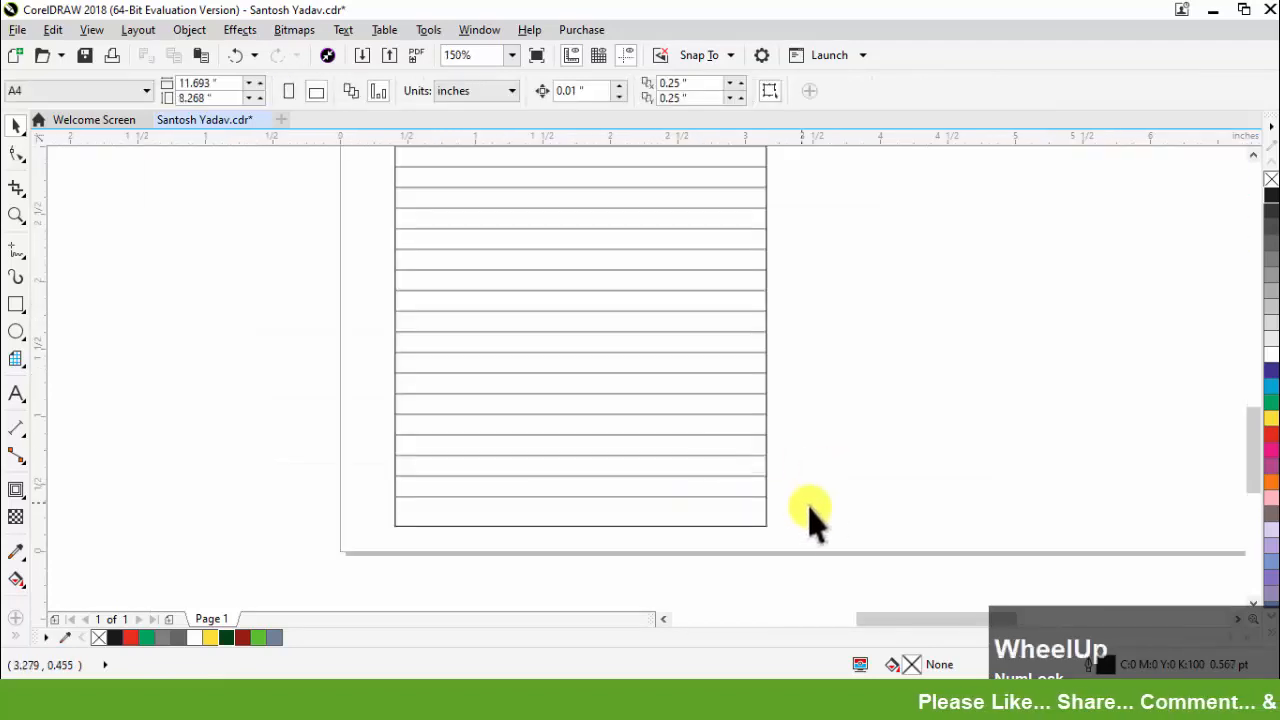
Set the outline width of the topmost and bottommost ruled lines to 0.75 pt
{"action": "left_click_drag", "start_coordinate": [816, 513], "coordinate": [420, 275]}
{"action": "left_click_drag", "start_coordinate": [355, 135], "coordinate": [855, 457]}
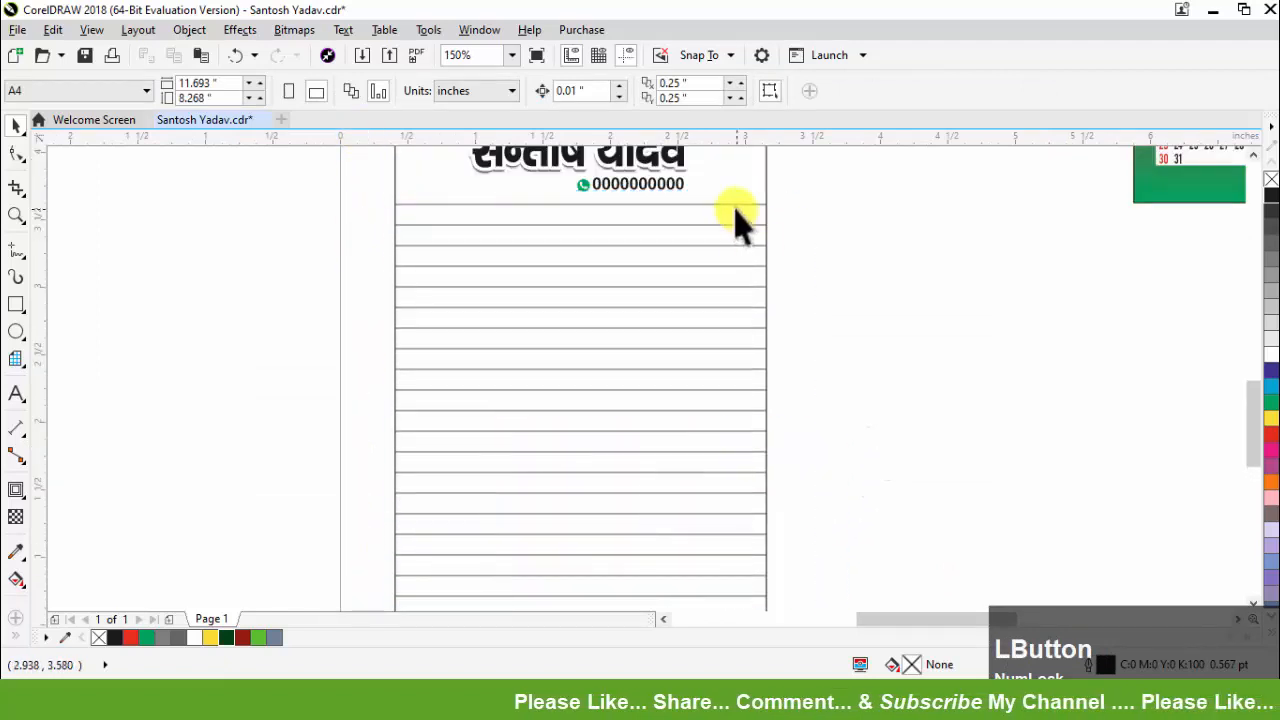
{"action": "left_click", "coordinate": [733, 212]}
{"action": "scroll", "coordinate": [728, 229], "scroll_direction": "down", "scroll_amount": 1}
{"action": "scroll", "coordinate": [672, 420], "scroll_direction": "up", "scroll_amount": 1}
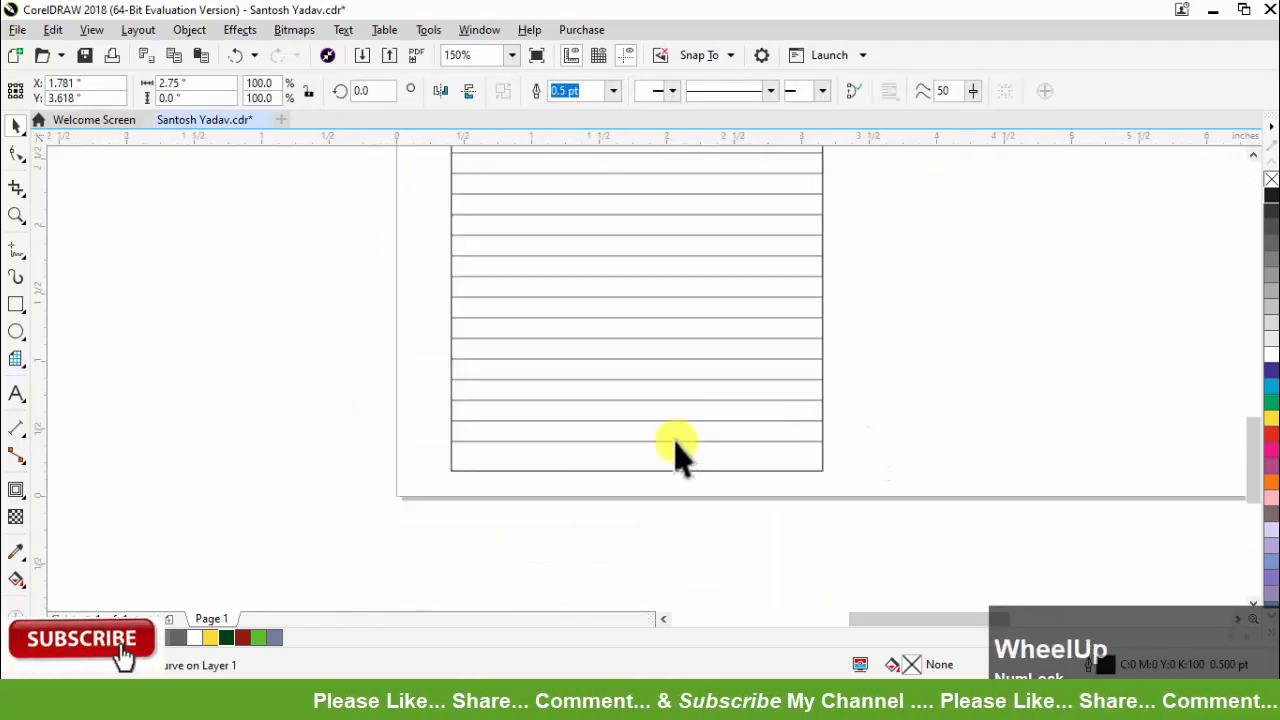
{"action": "left_click", "coordinate": [675, 445], "text": "shift"}
{"action": "scroll", "coordinate": [680, 465], "scroll_direction": "down", "scroll_amount": 2}
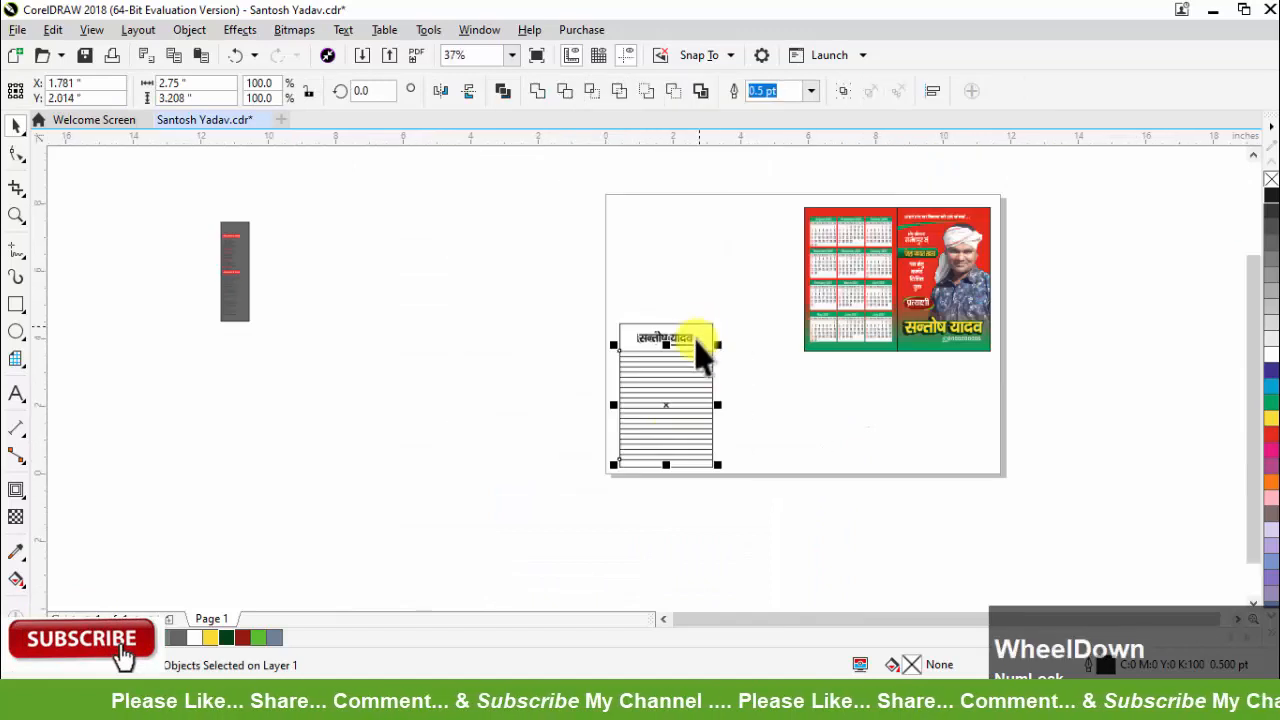
{"action": "scroll", "coordinate": [700, 357], "scroll_direction": "up", "scroll_amount": 2}
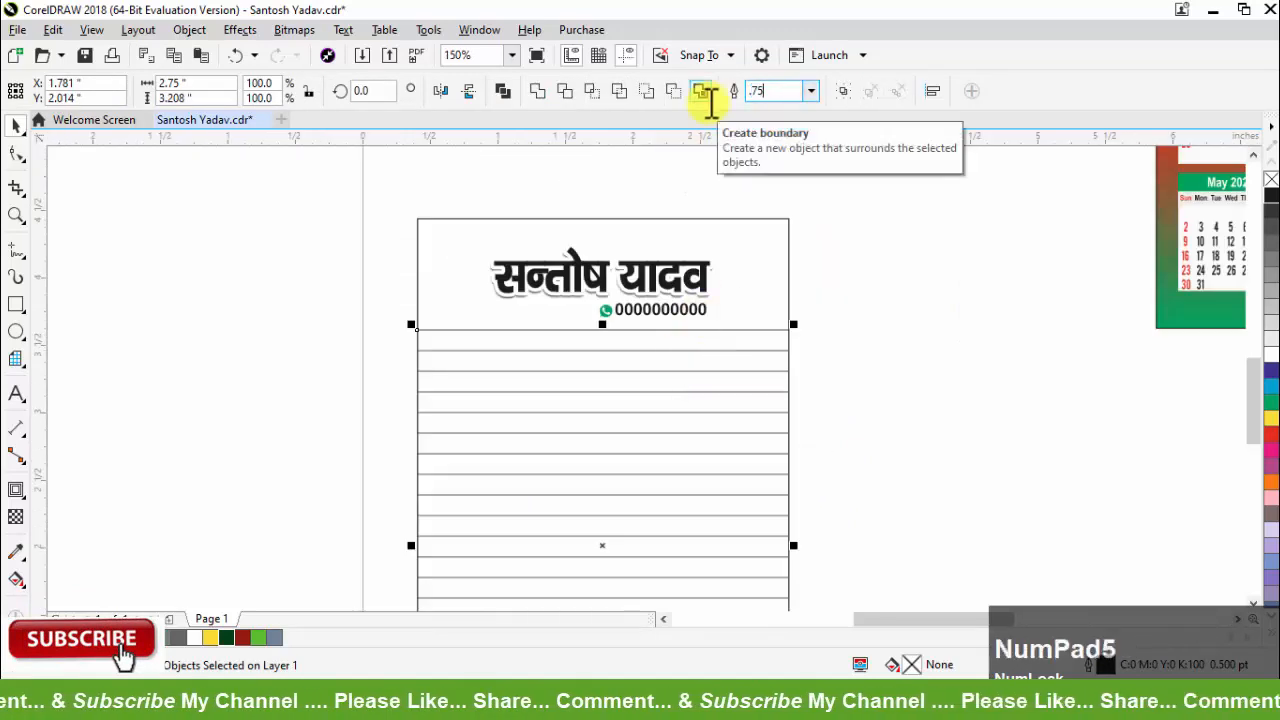
{"action": "left_click", "coordinate": [969, 408]}
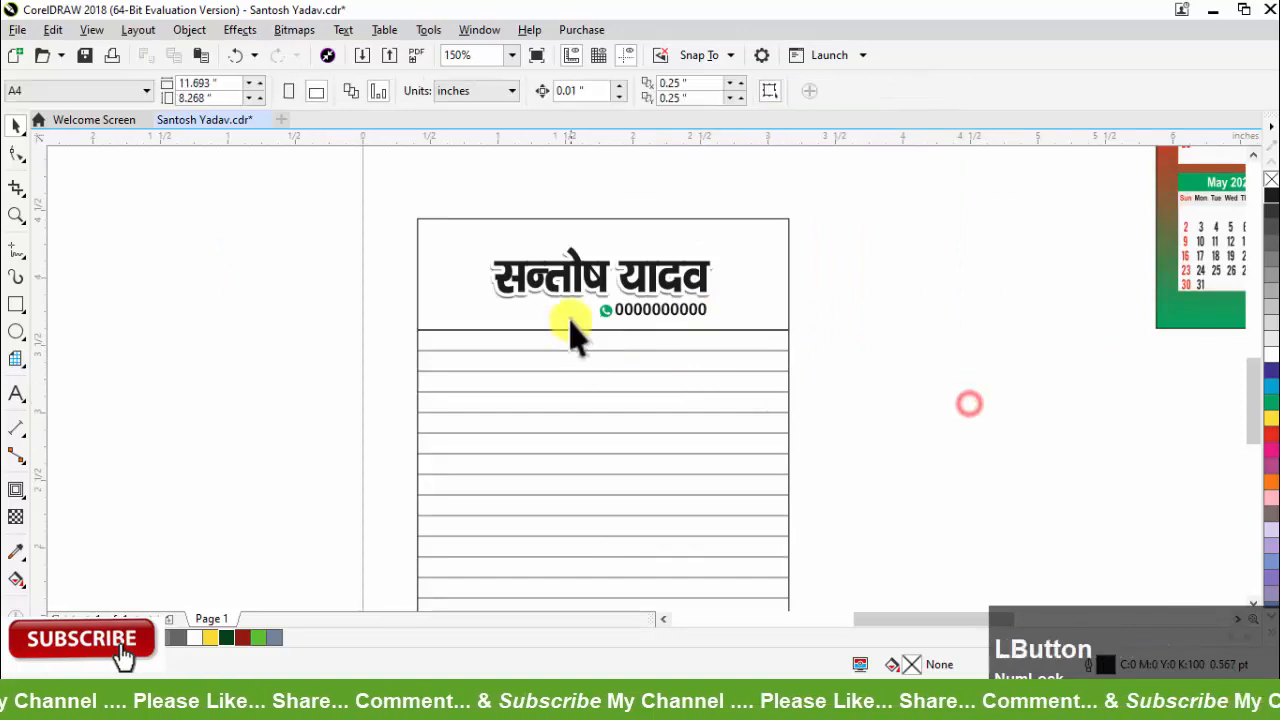
{"action": "scroll", "coordinate": [590, 370], "scroll_direction": "down", "scroll_amount": 2}
{"action": "scroll", "coordinate": [568, 565], "scroll_direction": "up", "scroll_amount": 4}
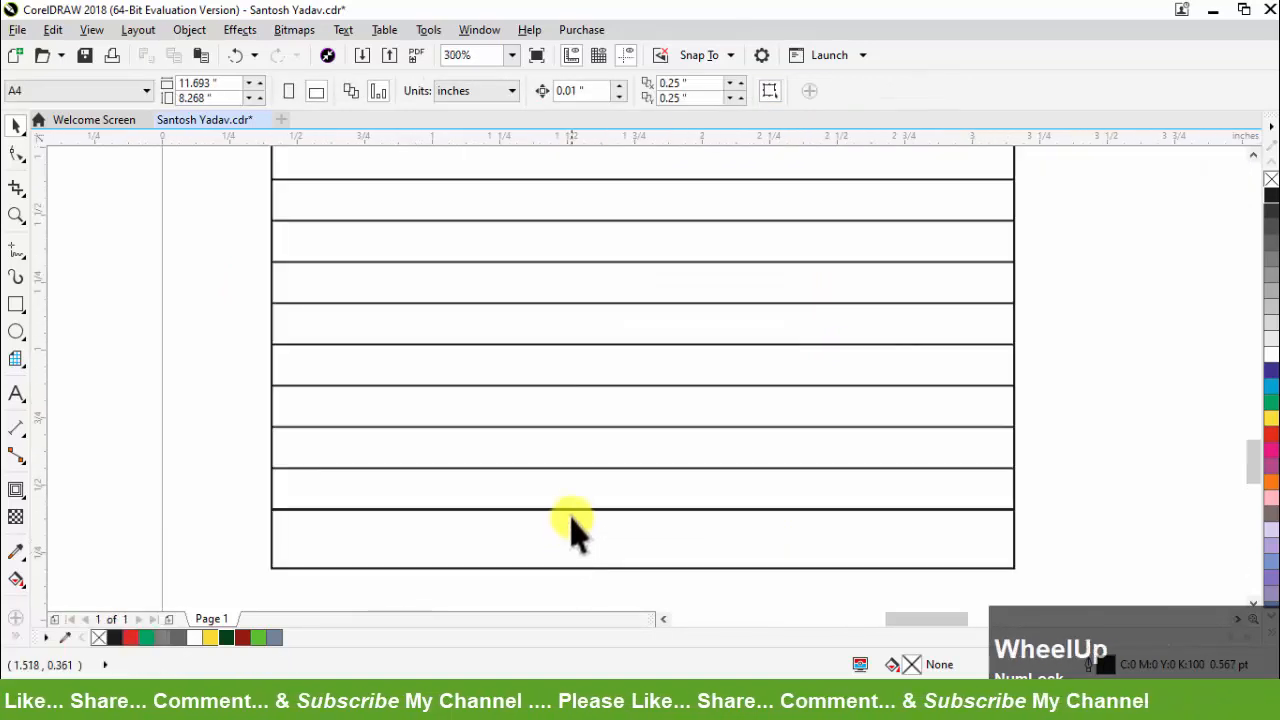
{"action": "scroll", "coordinate": [590, 515], "scroll_direction": "down", "scroll_amount": 2}
{"action": "scroll", "coordinate": [740, 470], "scroll_direction": "down", "scroll_amount": 2}
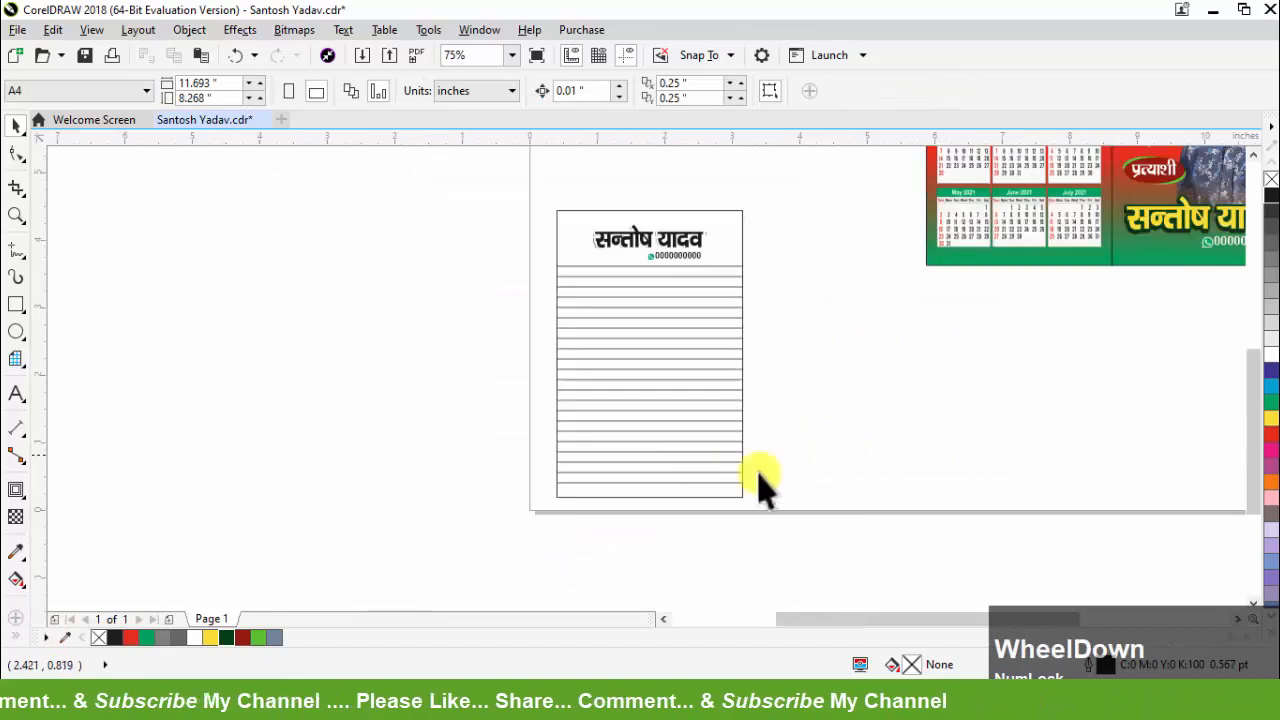
Nudge the ruled lines and the name group up 0.01 inch and PowerClip them inside the surrounding rectangle
{"action": "left_click", "coordinate": [892, 480]}
{"action": "left_click_drag", "start_coordinate": [524, 218], "coordinate": [836, 505]}
{"action": "scroll", "coordinate": [684, 219], "scroll_direction": "up", "scroll_amount": 1}
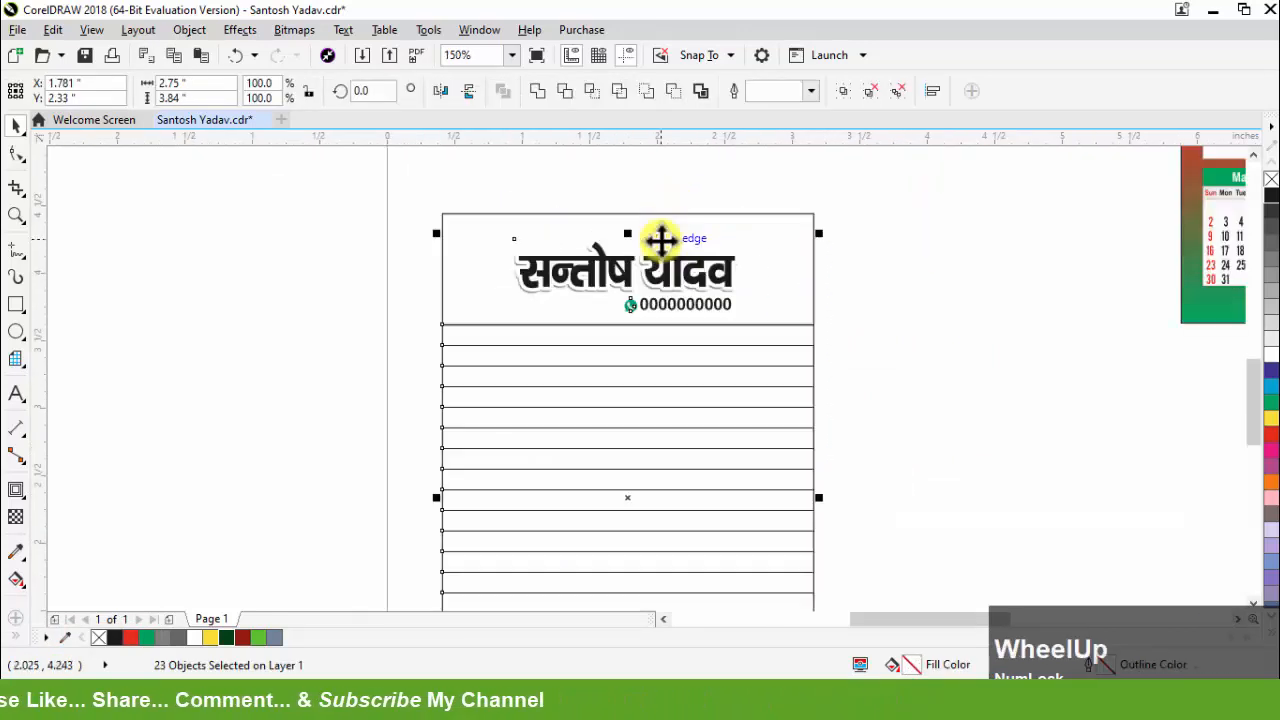
{"action": "scroll", "coordinate": [662, 266], "scroll_direction": "up", "scroll_amount": 2}
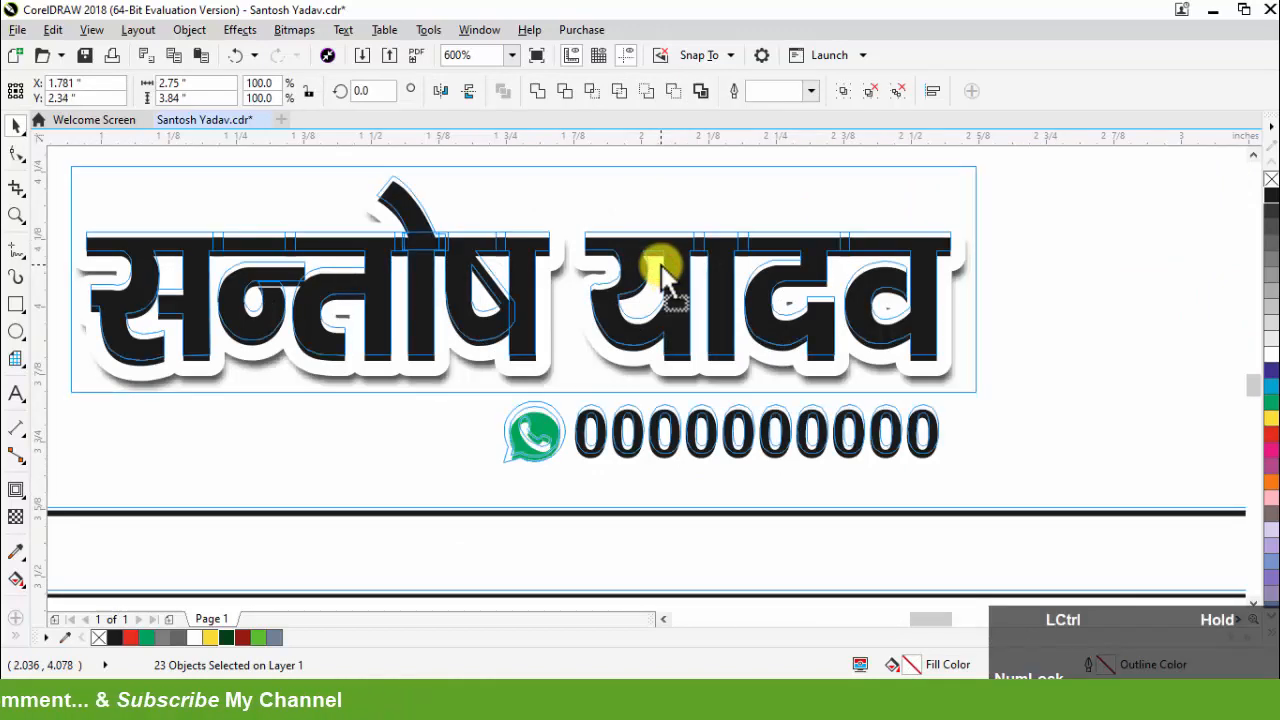
{"action": "scroll", "coordinate": [661, 265], "scroll_direction": "down", "scroll_amount": 2}
{"action": "right_click", "coordinate": [664, 248]}
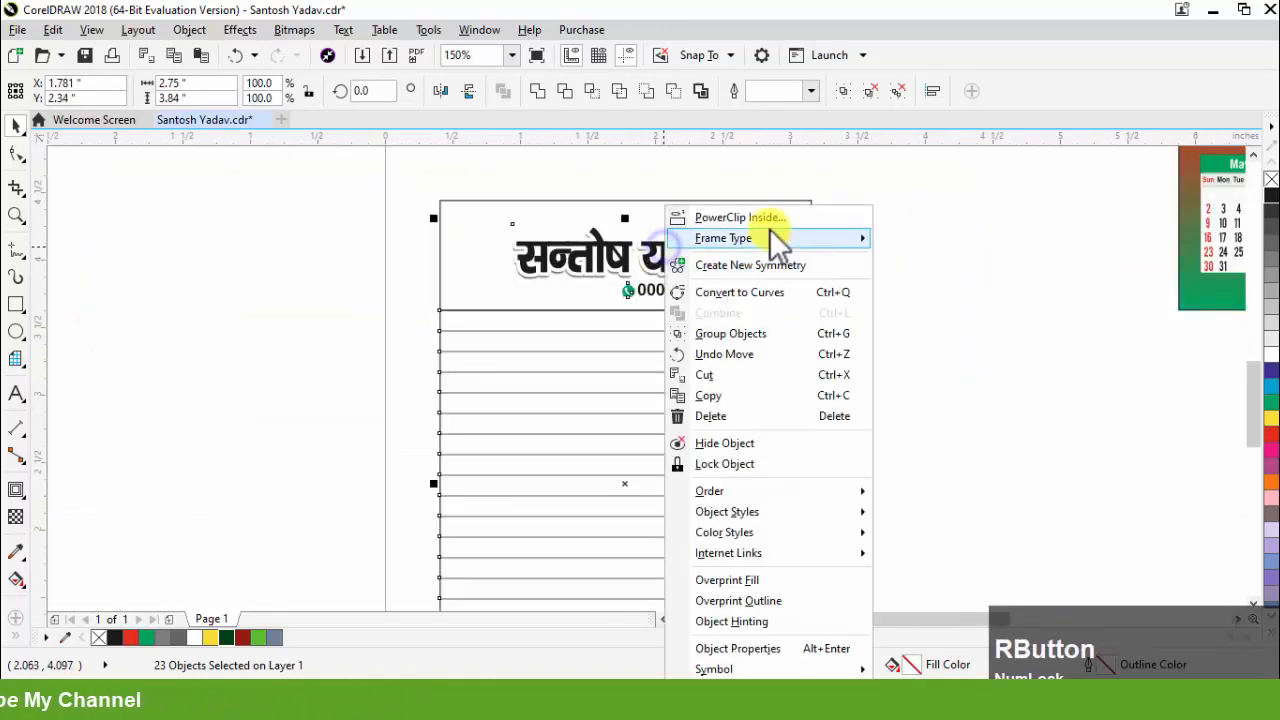
{"action": "left_click", "coordinate": [770, 216]}
{"action": "scroll", "coordinate": [659, 285], "scroll_direction": "down", "scroll_amount": 1}
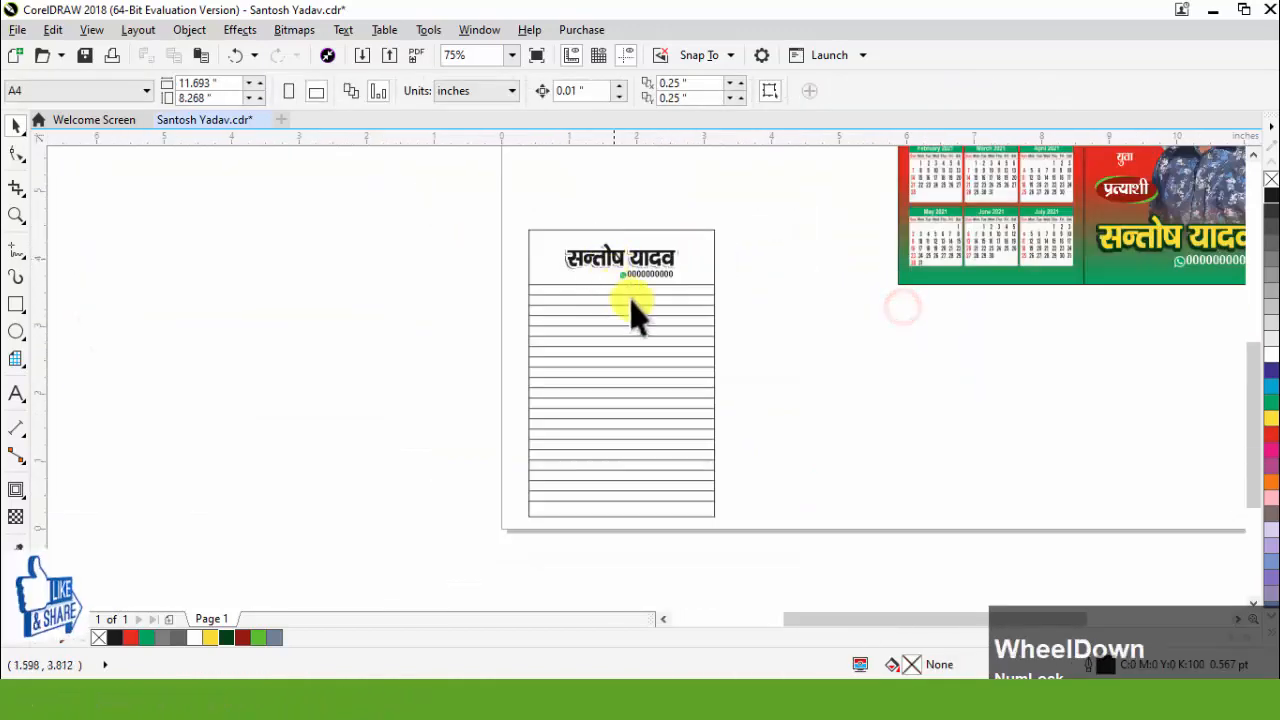
Place a copy of the ruled panel directly beside the original and remove the outline from both panels
{"action": "left_click", "coordinate": [644, 302]}
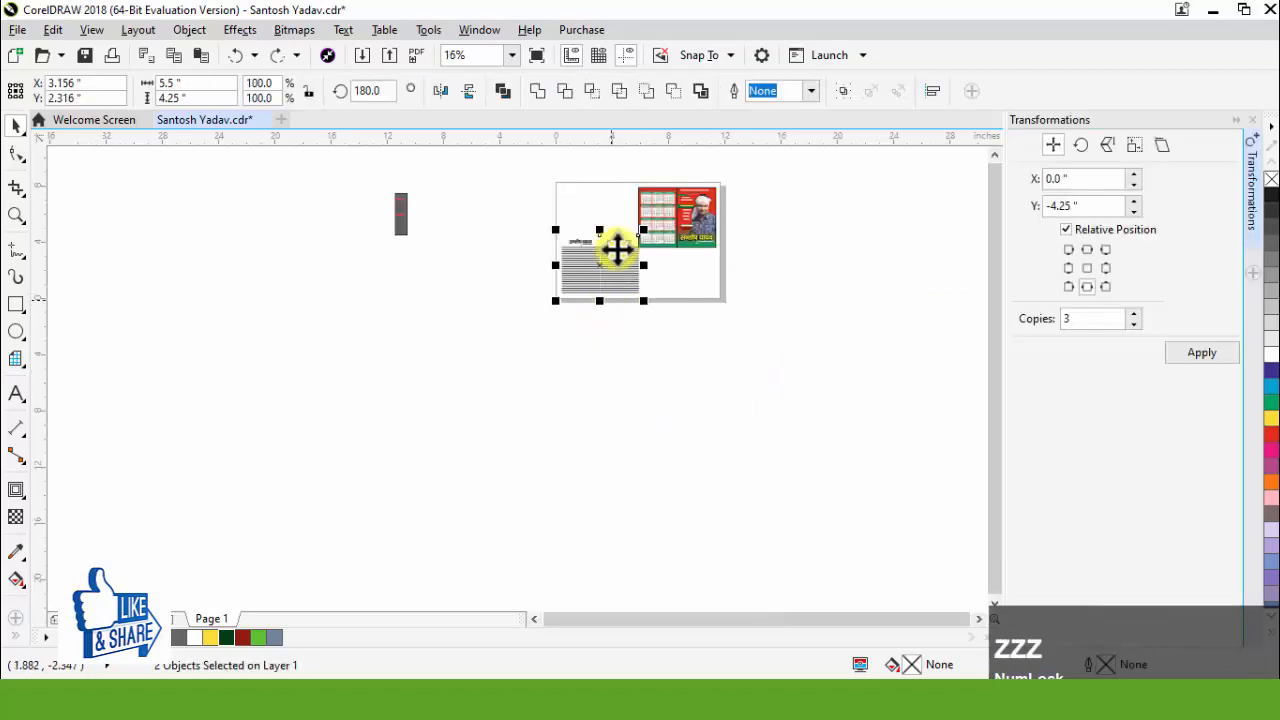
{"action": "scroll", "coordinate": [612, 265], "scroll_direction": "up", "scroll_amount": 2}
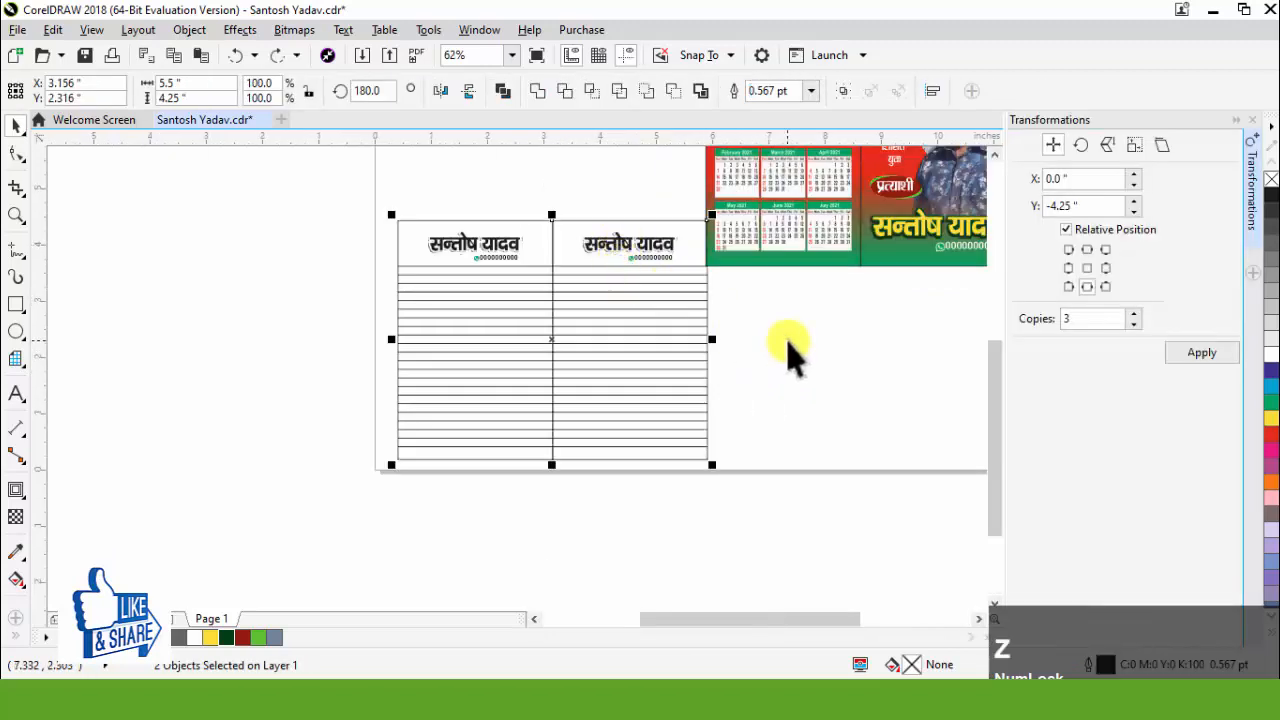
{"action": "right_click", "coordinate": [1271, 180]}
Move the pair of ruled panels off the page to below it and make 3 copies to the right at 5.5-inch spacing
{"action": "scroll", "coordinate": [523, 186], "scroll_direction": "down", "scroll_amount": 2}
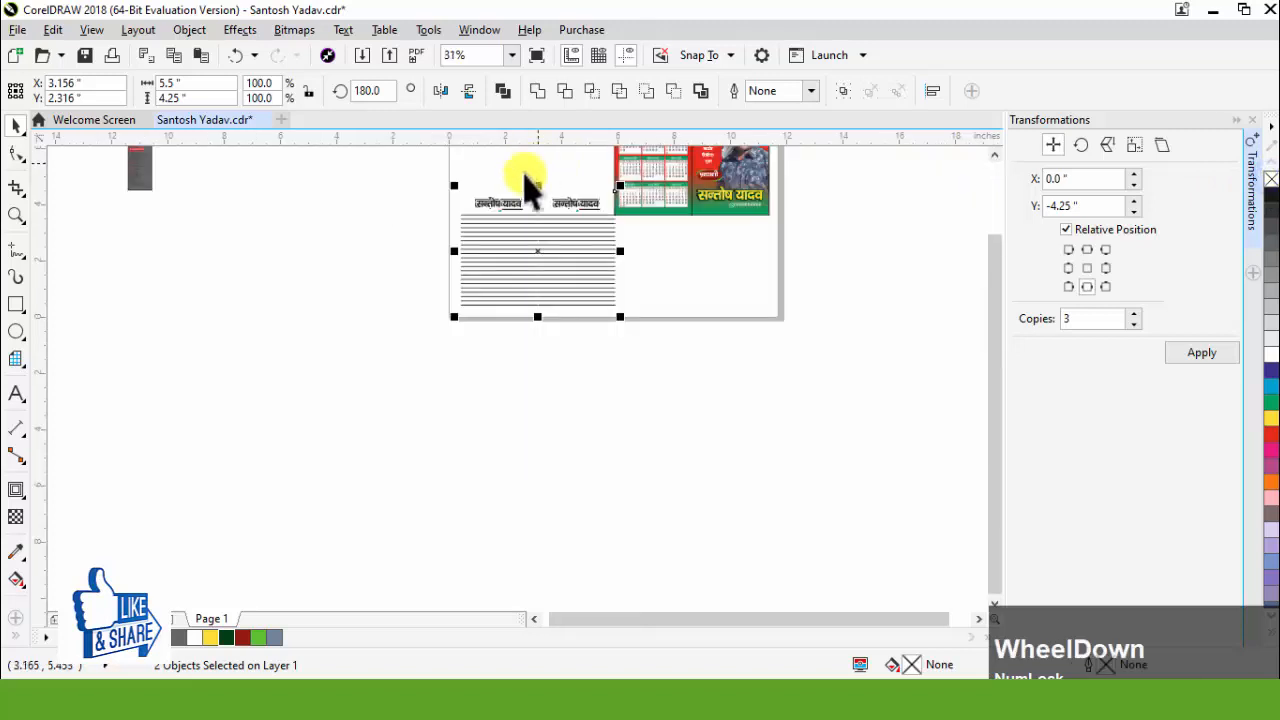
{"action": "left_click_drag", "start_coordinate": [566, 251], "coordinate": [506, 309]}
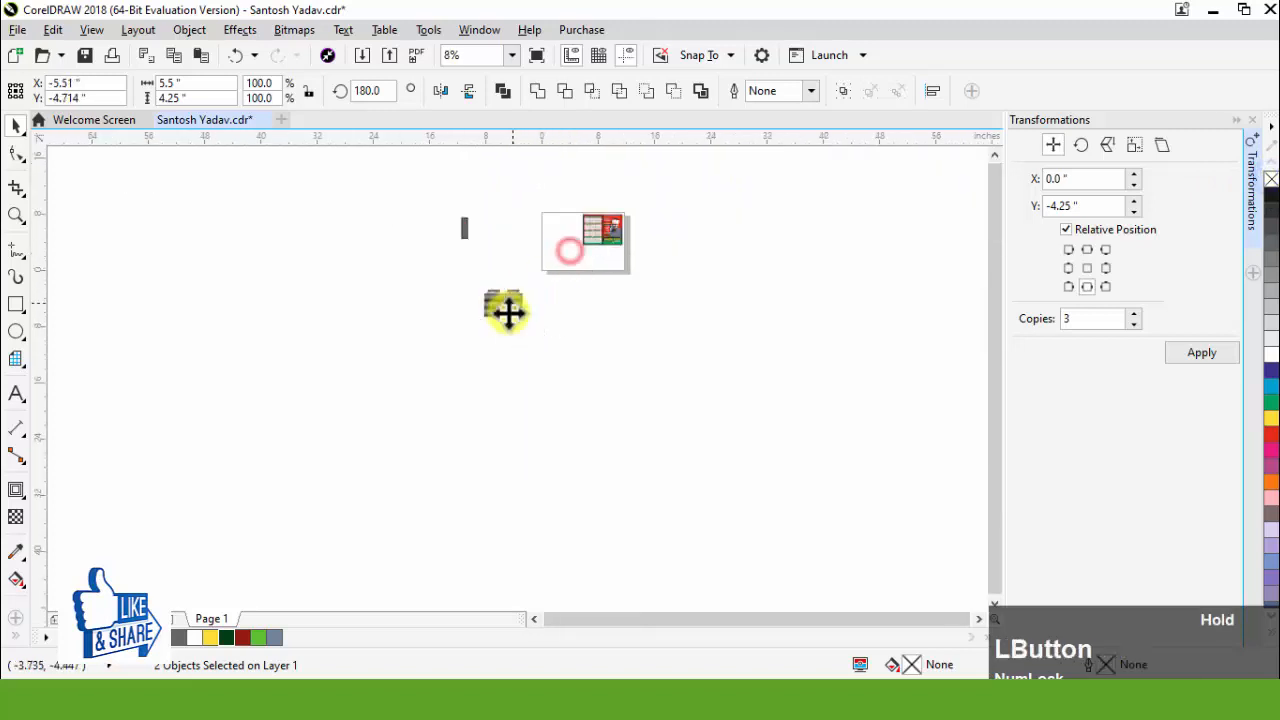
{"action": "scroll", "coordinate": [517, 309], "scroll_direction": "up", "scroll_amount": 2}
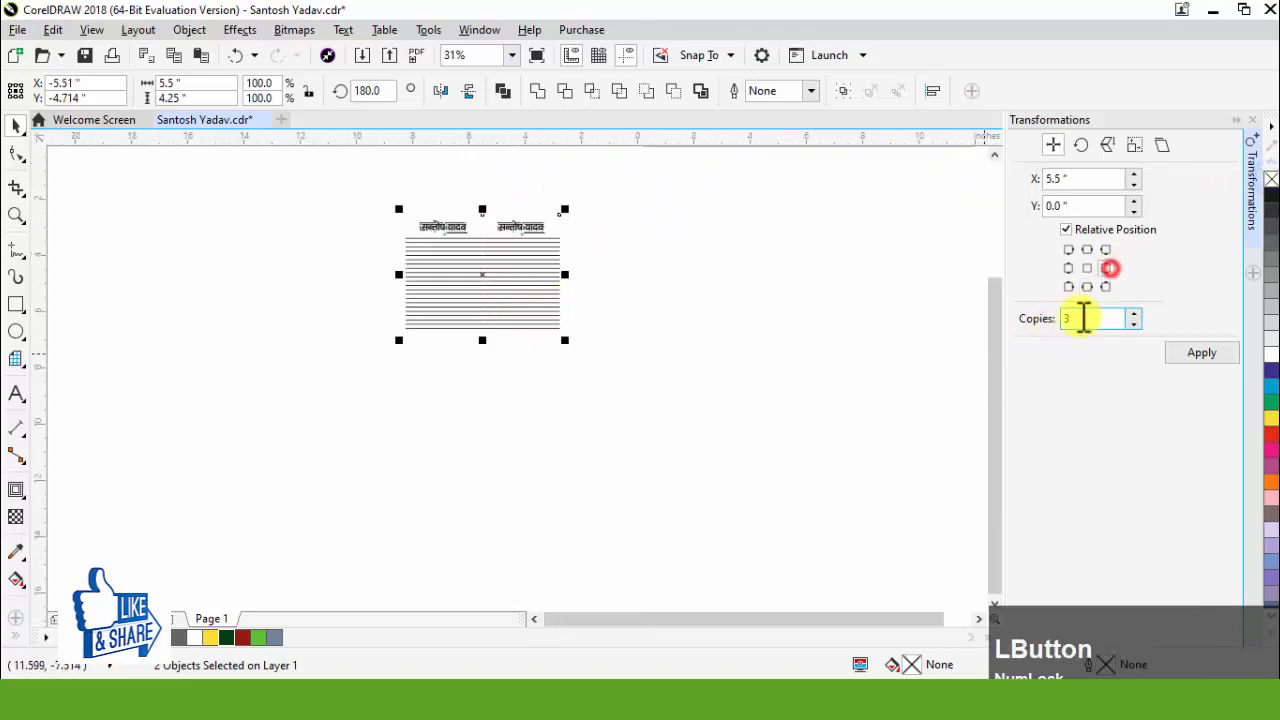
{"action": "left_click", "coordinate": [1194, 352]}
{"action": "scroll", "coordinate": [440, 330], "scroll_direction": "down", "scroll_amount": 1}
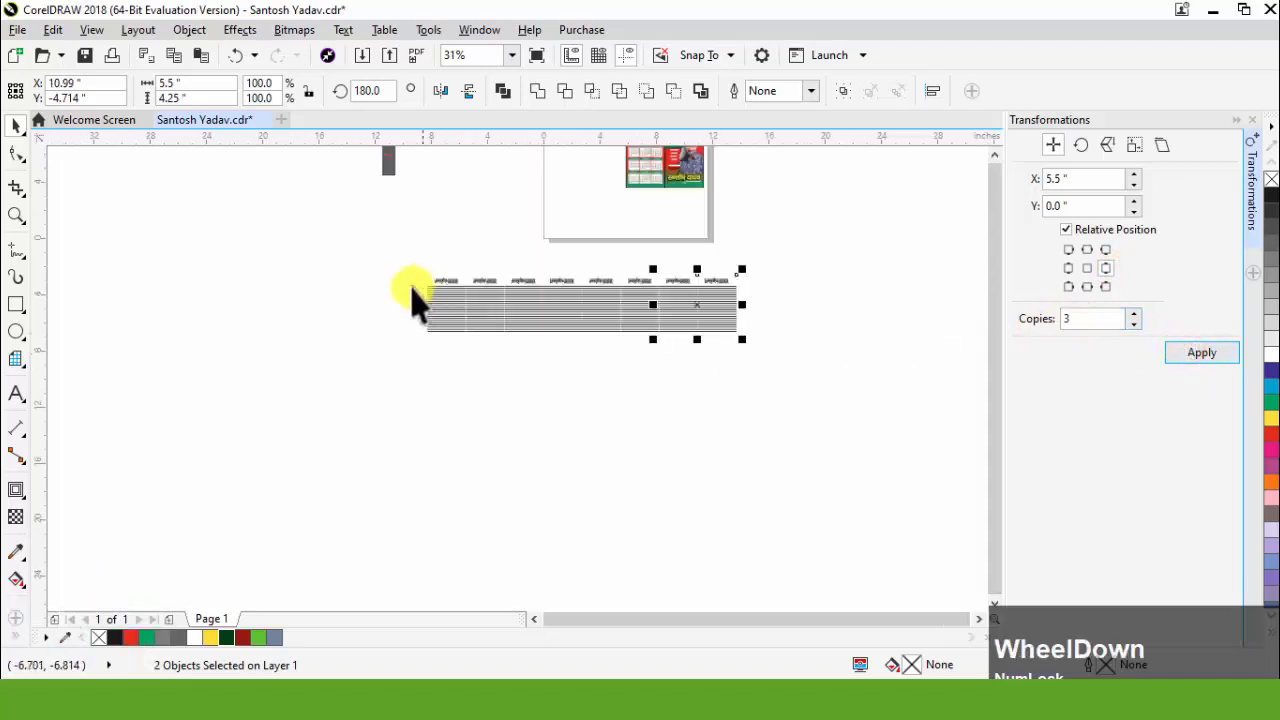
Make 3 copies of the whole row of ruled panels downward at 4.25-inch spacing
{"action": "left_click_drag", "start_coordinate": [362, 235], "coordinate": [758, 405]}
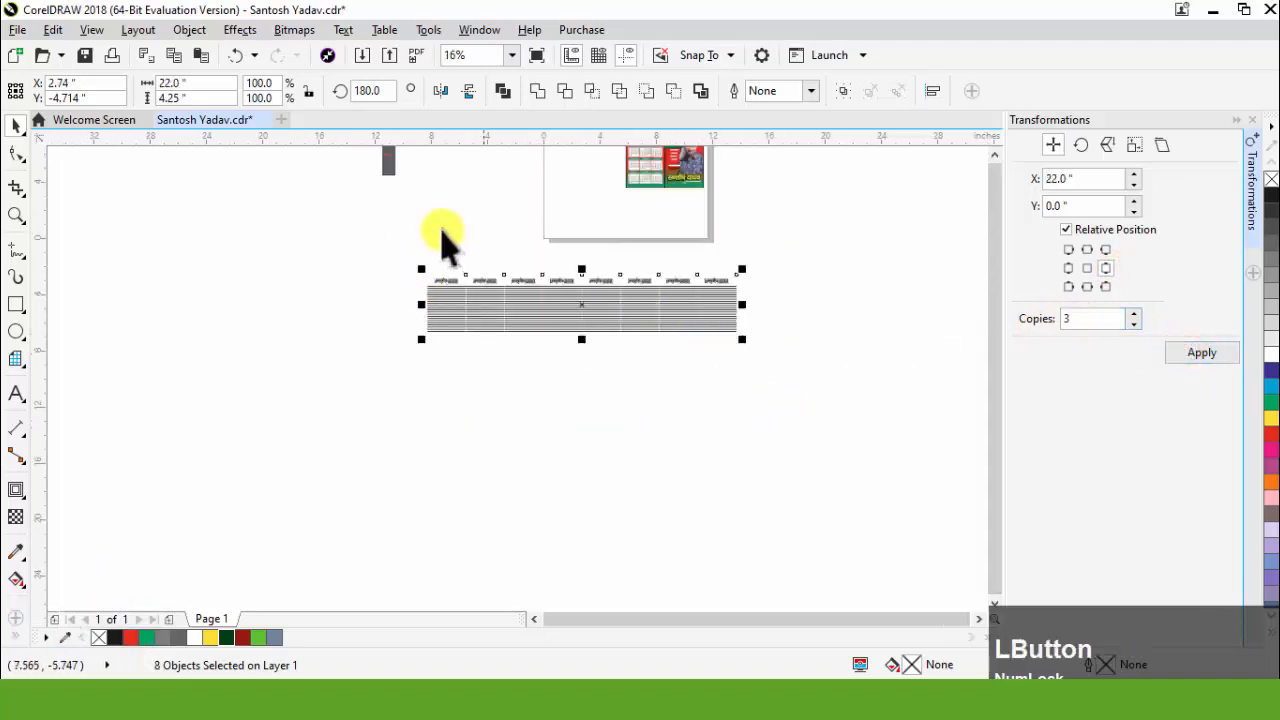
{"action": "left_click", "coordinate": [1087, 287]}
{"action": "left_click", "coordinate": [1201, 352]}
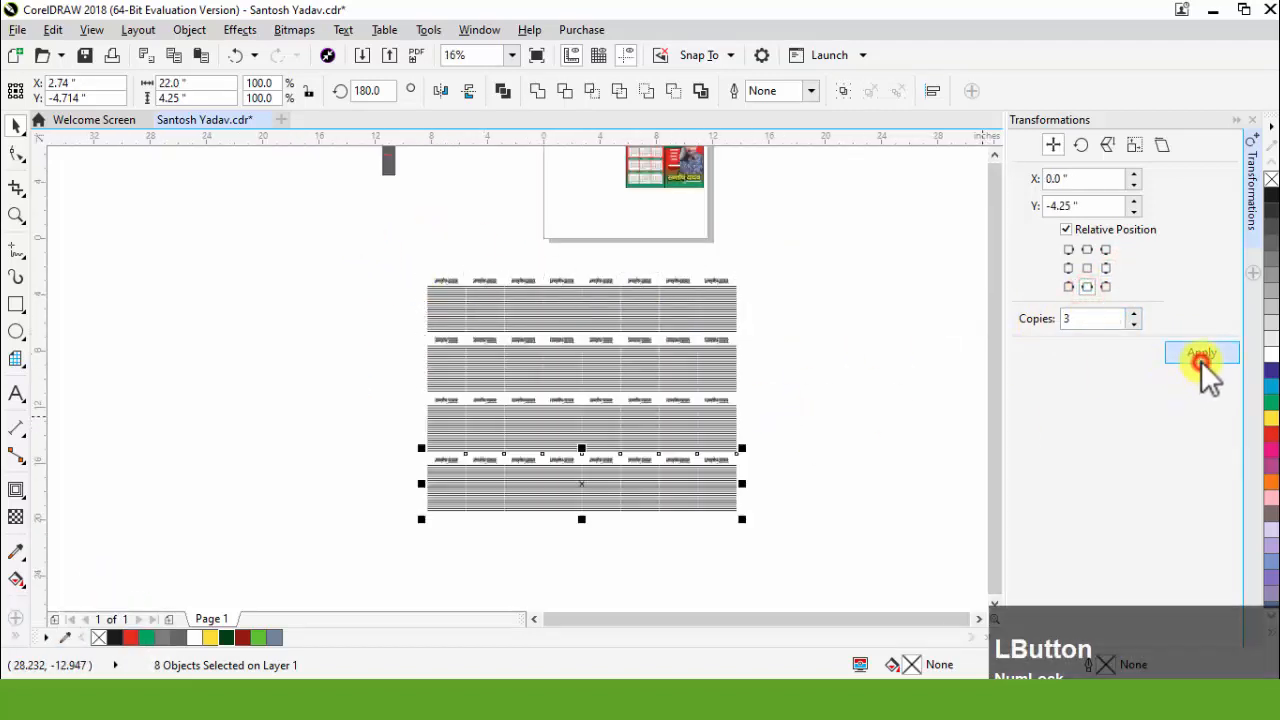
{"action": "left_click", "coordinate": [894, 423]}
{"action": "left_click_drag", "start_coordinate": [848, 565], "coordinate": [360, 249]}
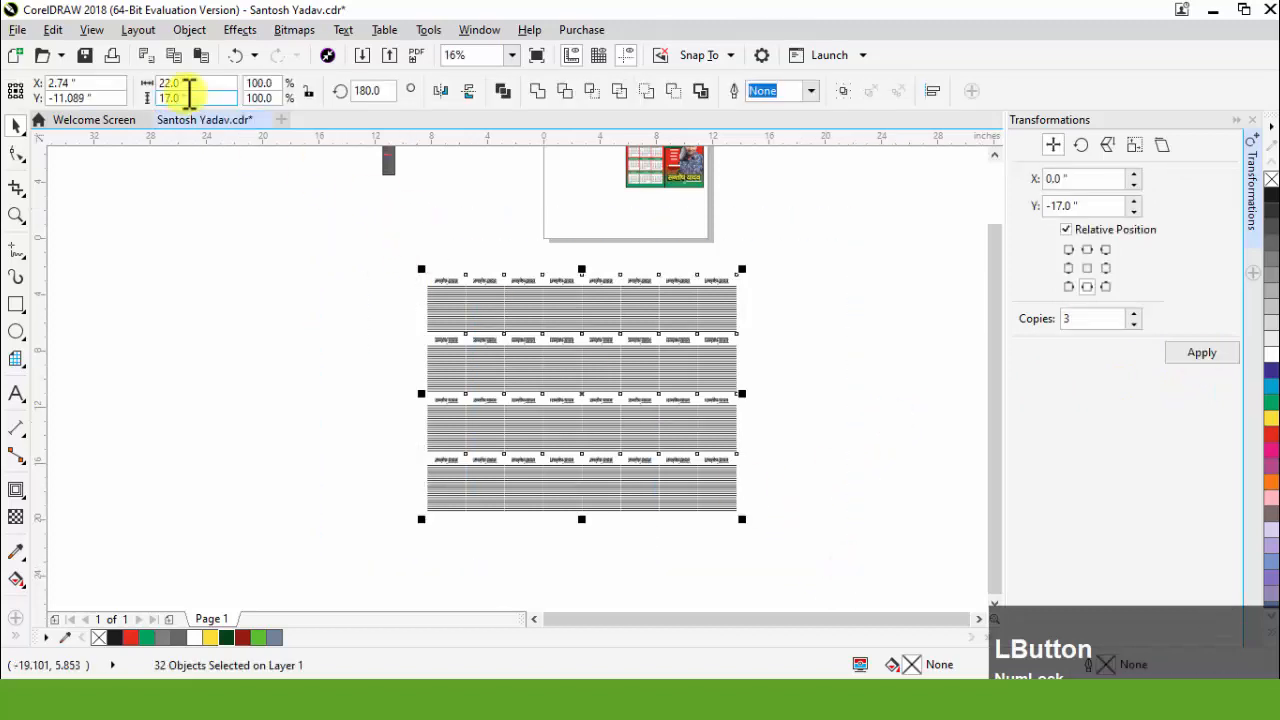
{"action": "scroll", "coordinate": [663, 294], "scroll_direction": "up", "scroll_amount": 2}
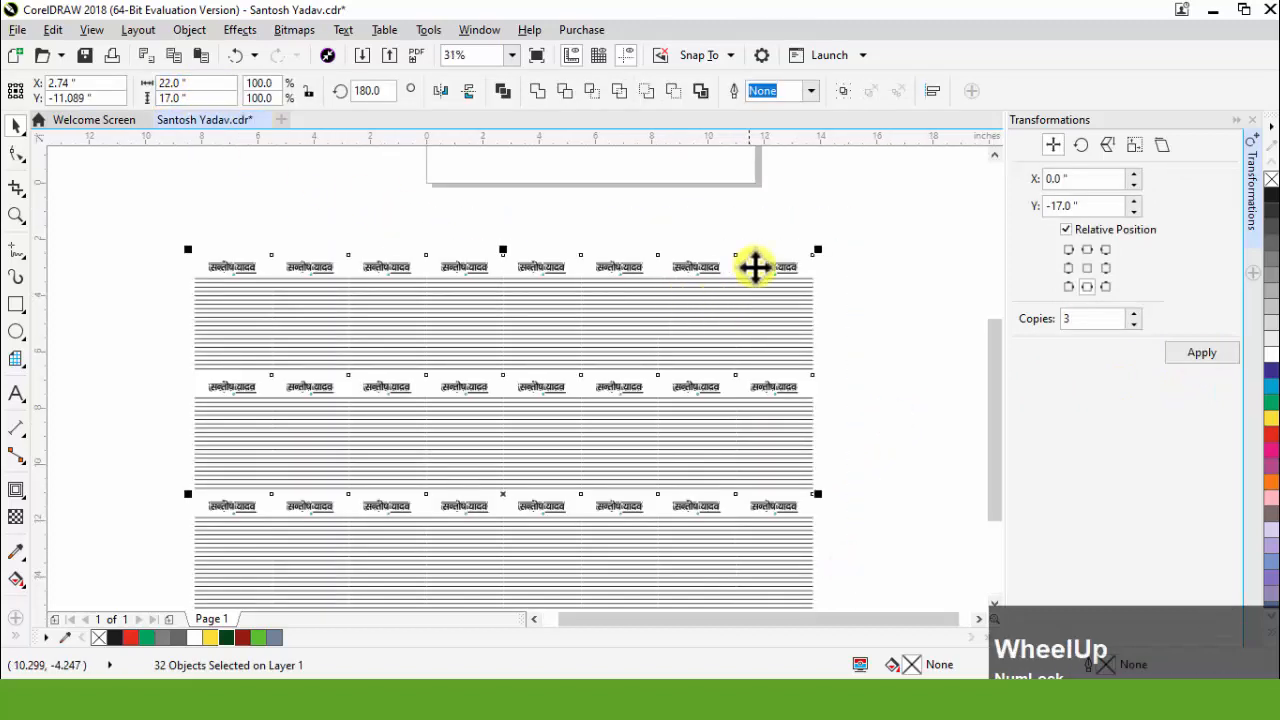
Tile the two-panel calendar card into a grouped four-by-four grid, 22 by 17 inches, and place it to the right of the page
{"action": "scroll", "coordinate": [753, 273], "scroll_direction": "down", "scroll_amount": 2}
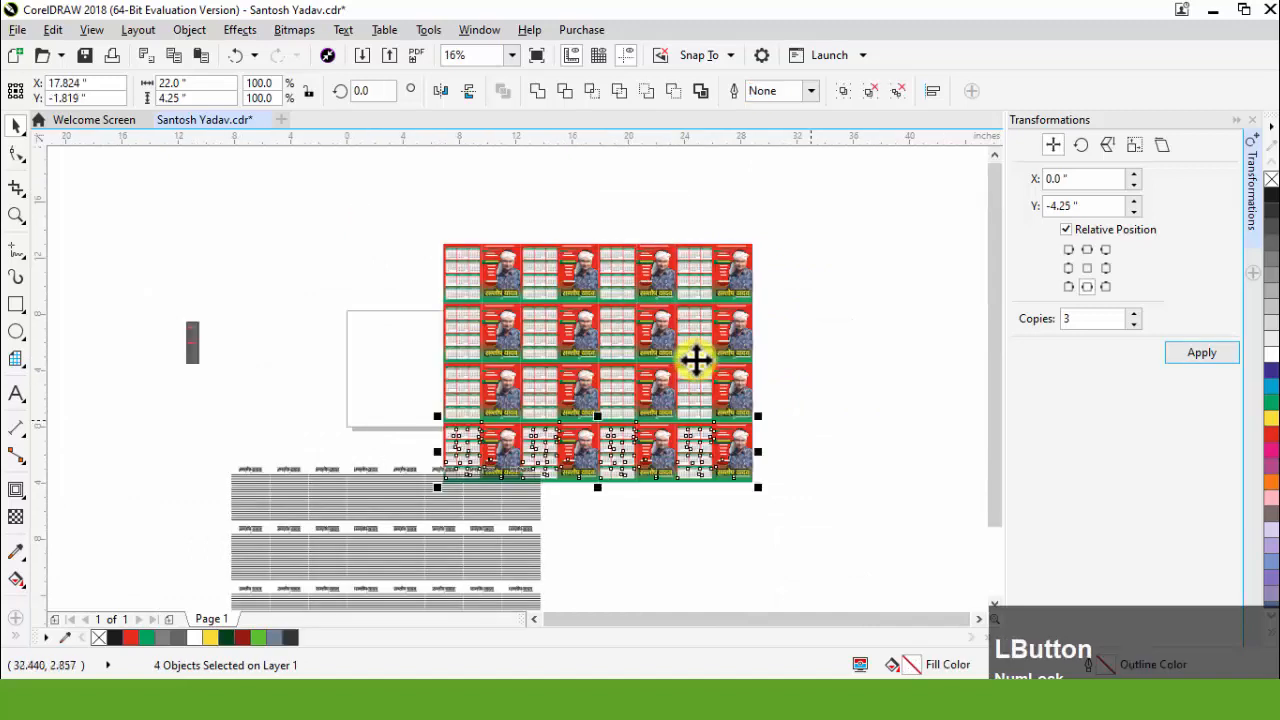
{"action": "key", "text": "Escape"}
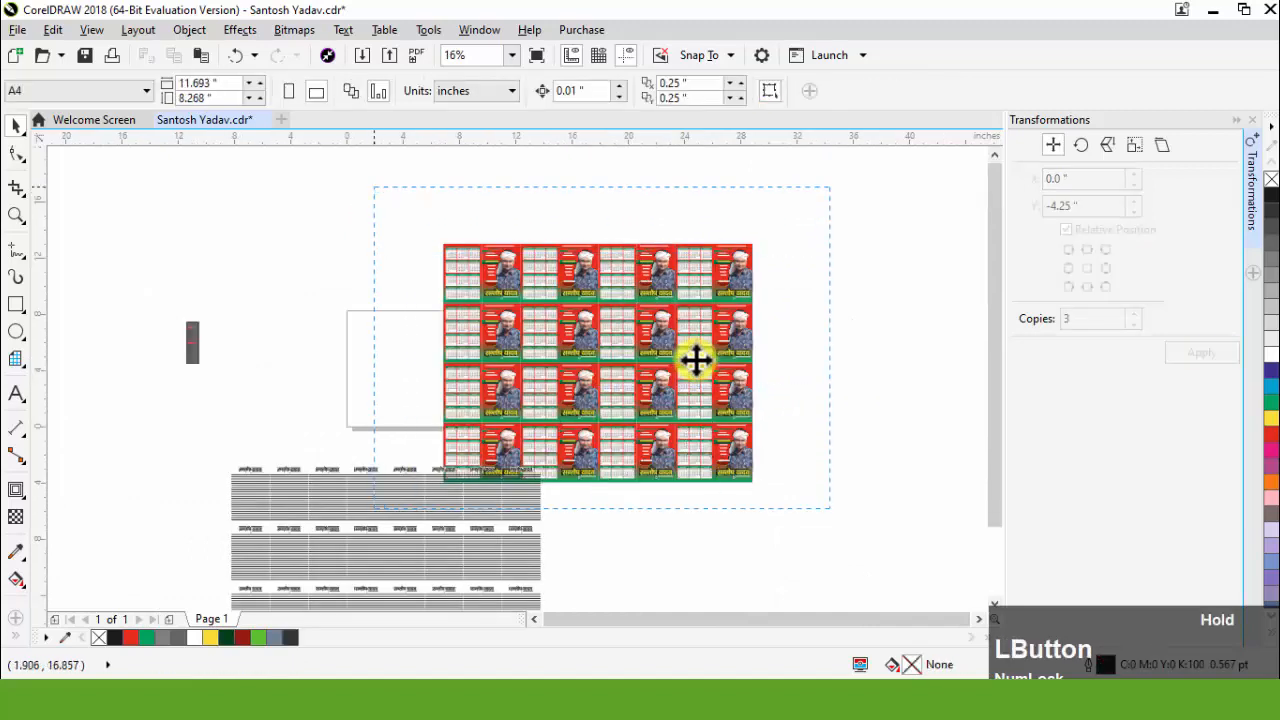
{"action": "left_click", "coordinate": [696, 361]}
{"action": "left_click_drag", "start_coordinate": [696, 361], "coordinate": [696, 361]}
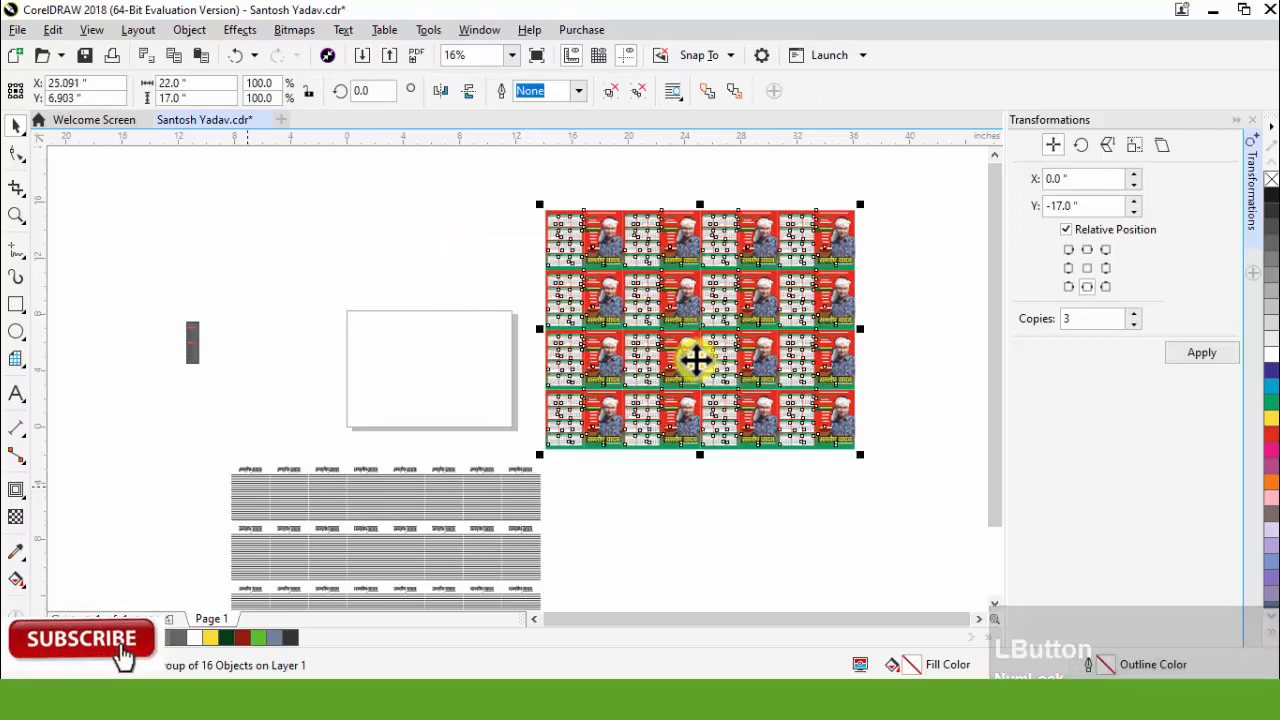
{"action": "scroll", "coordinate": [696, 361], "scroll_direction": "up", "scroll_amount": 1}
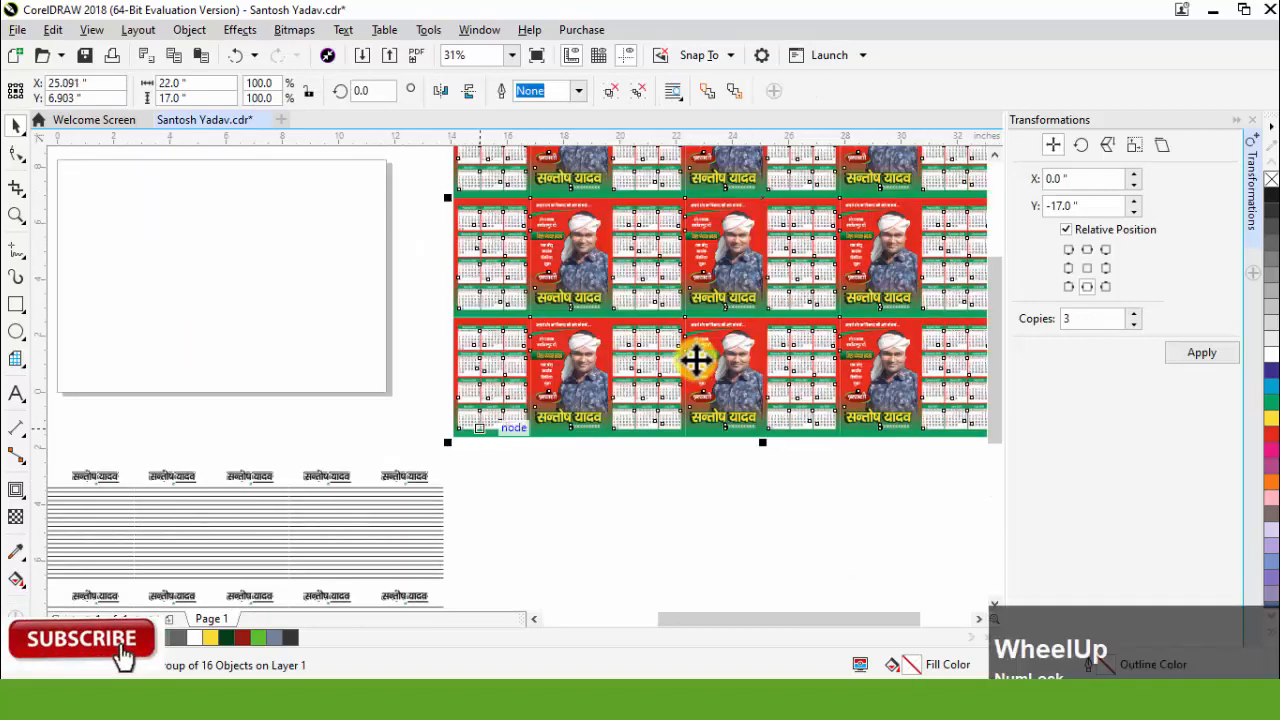
{"action": "scroll", "coordinate": [696, 361], "scroll_direction": "down", "scroll_amount": 1}
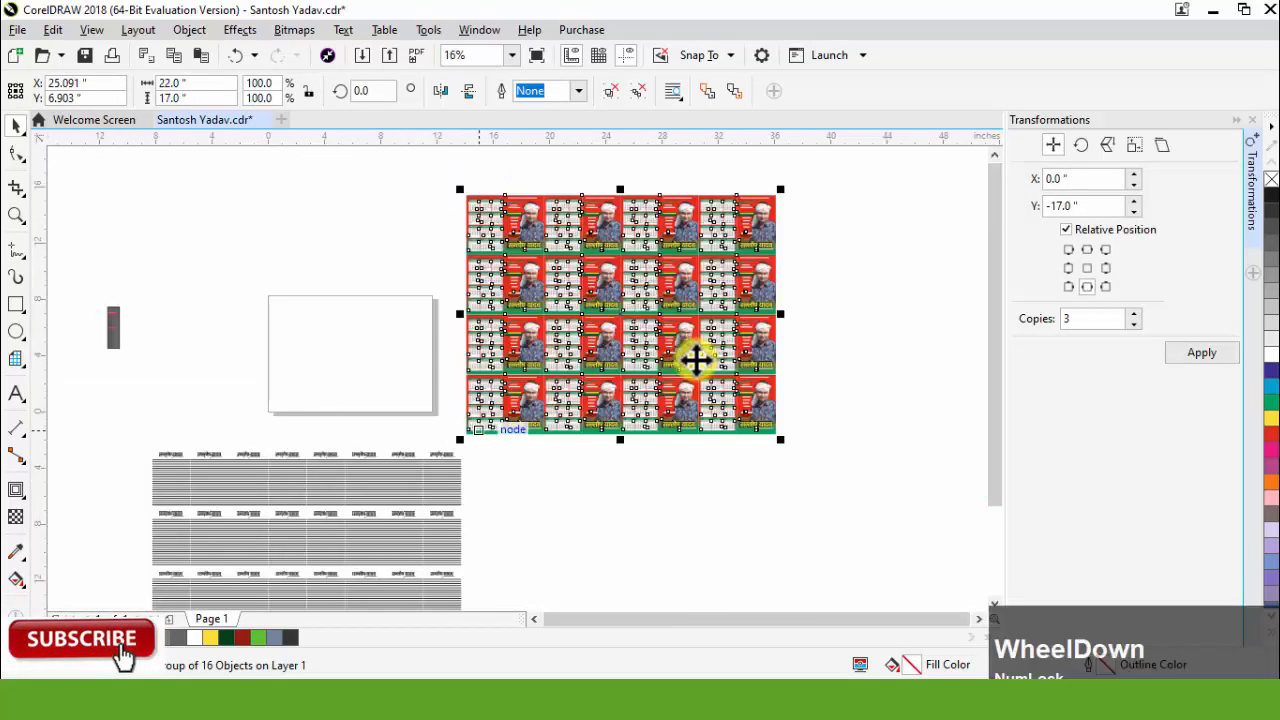